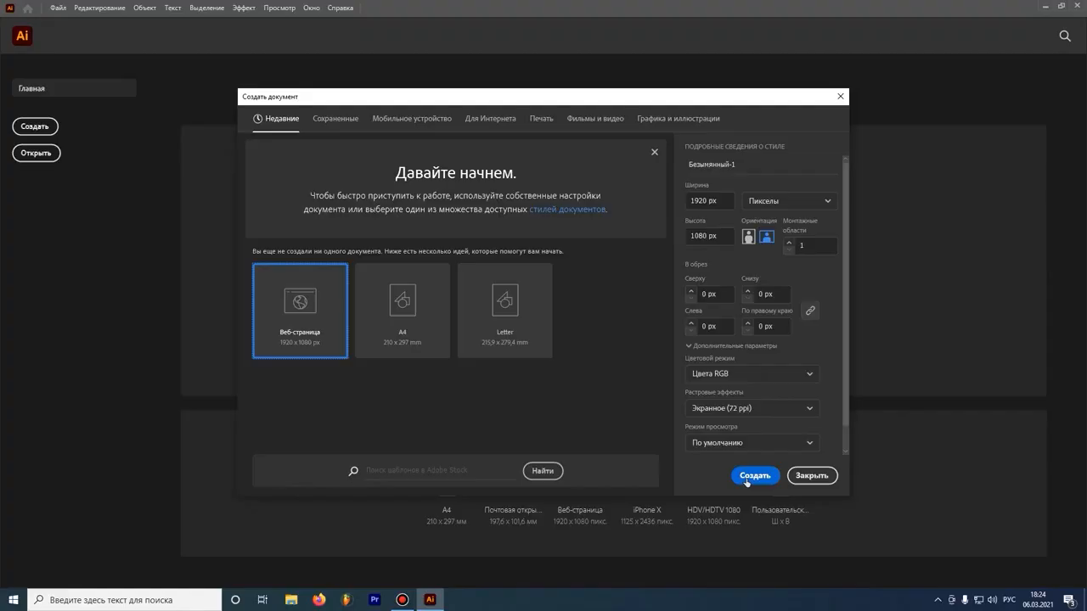
# - Create a 1920 × 1080 px RGB document and draw a square about 167 px wide near the artboard's upper-left corner
pyautogui.click(745, 477)
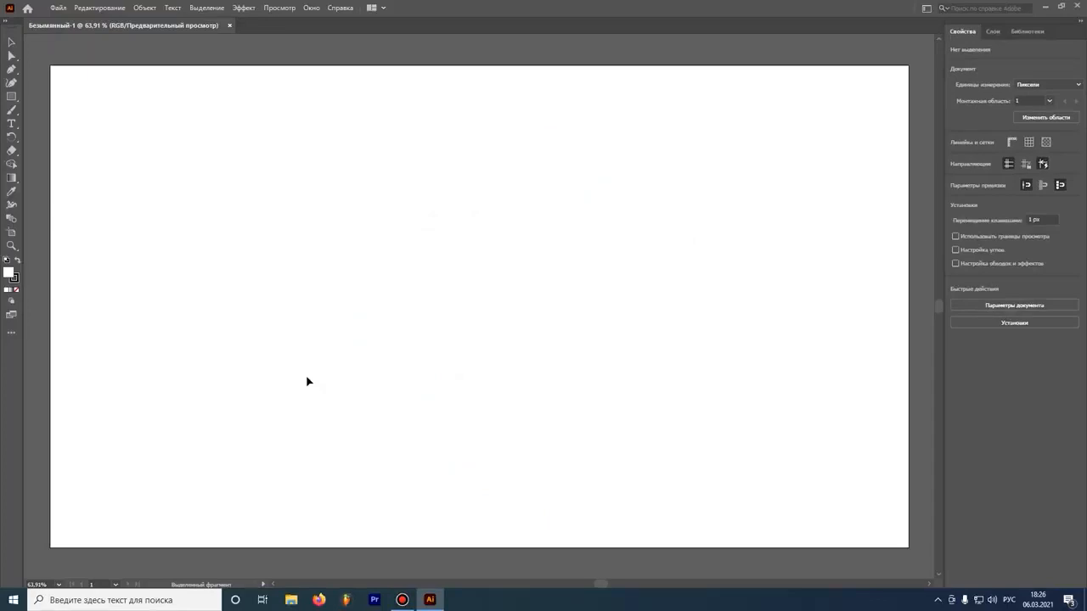
pyautogui.click(11, 95)
pyautogui.moveTo(86, 96)
pyautogui.mouseDown()
pyautogui.moveTo(184, 170)
pyautogui.moveTo(162, 171)
pyautogui.mouseUp()
# - Fill the square with a light grey swatch
pyautogui.click(956, 156)
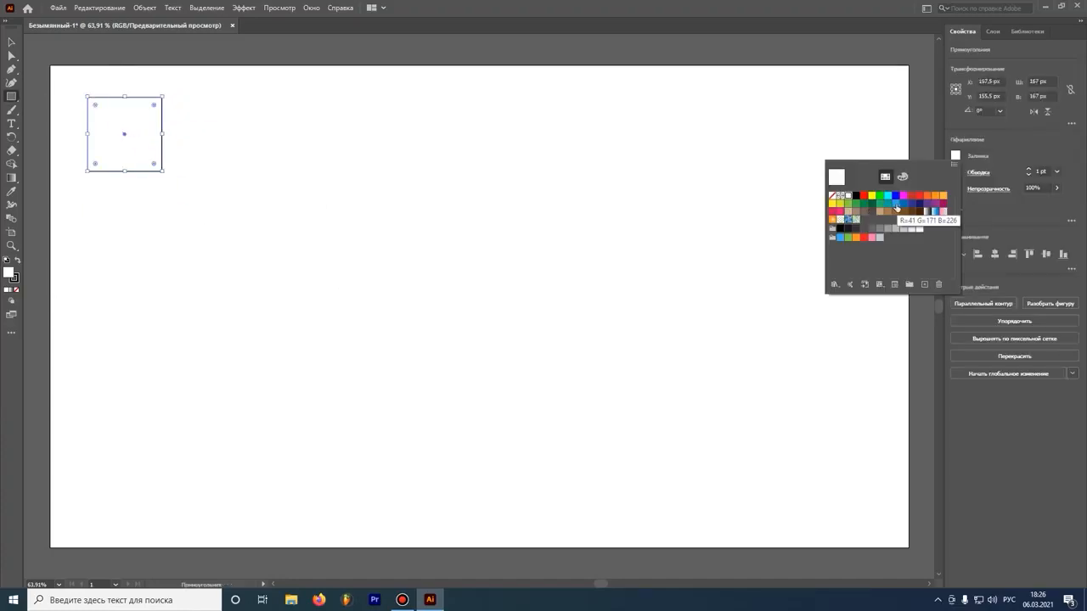
pyautogui.click(889, 229)
pyautogui.click(897, 230)
pyautogui.click(602, 306)
# - Resize the square to about 177 × 159 px and round its corners to a radius of about 13 px
pyautogui.moveTo(163, 133); pyautogui.dragTo(166, 134)
pyautogui.moveTo(125, 97); pyautogui.dragTo(161, 111)
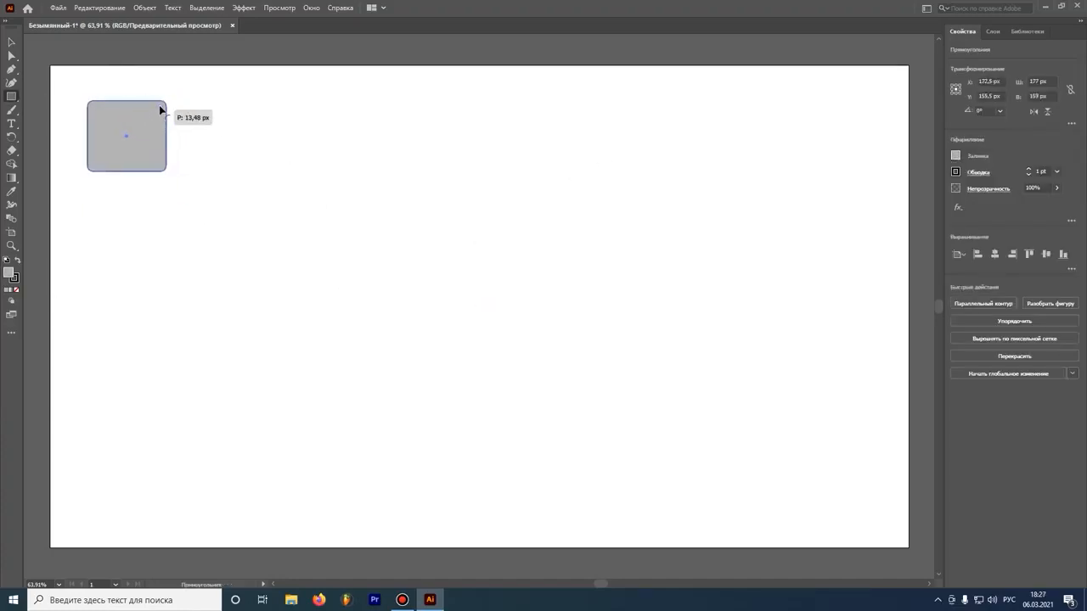
pyautogui.click(380, 209)
pyautogui.press('Escape')
# - Duplicate the rounded grey rectangle twice and arrange the rectangles in a column along the artboard's left edge
pyautogui.hotkey('ctrl', 'c')
pyautogui.hotkey('ctrl', 'v')
pyautogui.press('v')
pyautogui.moveTo(512, 312); pyautogui.dragTo(162, 215)
pyautogui.hotkey('ctrl', 'v')
pyautogui.moveTo(512, 323); pyautogui.dragTo(76, 92)
pyautogui.moveTo(88, 101); pyautogui.dragTo(99, 204)
pyautogui.moveTo(131, 265); pyautogui.dragTo(100, 161)
# - Copy the stacked blocks, paste the copy farther down the column, and adjust the blocks' positions
pyautogui.hotkey('ctrl', 'c')
pyautogui.hotkey('ctrl', 'v')
pyautogui.moveTo(478, 305); pyautogui.dragTo(102, 477)
pyautogui.scroll(-2, 148, 317)
pyautogui.moveTo(196, 469); pyautogui.dragTo(191, 430)
pyautogui.moveTo(170, 212)
pyautogui.mouseDown()
pyautogui.moveTo(173, 229)
pyautogui.moveTo(162, 228)
pyautogui.mouseUp()
pyautogui.scroll(1, 172, 300)
# - Duplicate the blocks again to fill the artboard's left edge with a column of 14 track blocks
pyautogui.hotkey('ctrl', 'c')
pyautogui.hotkey('ctrl', 'v')
pyautogui.moveTo(484, 271); pyautogui.dragTo(417, 160)
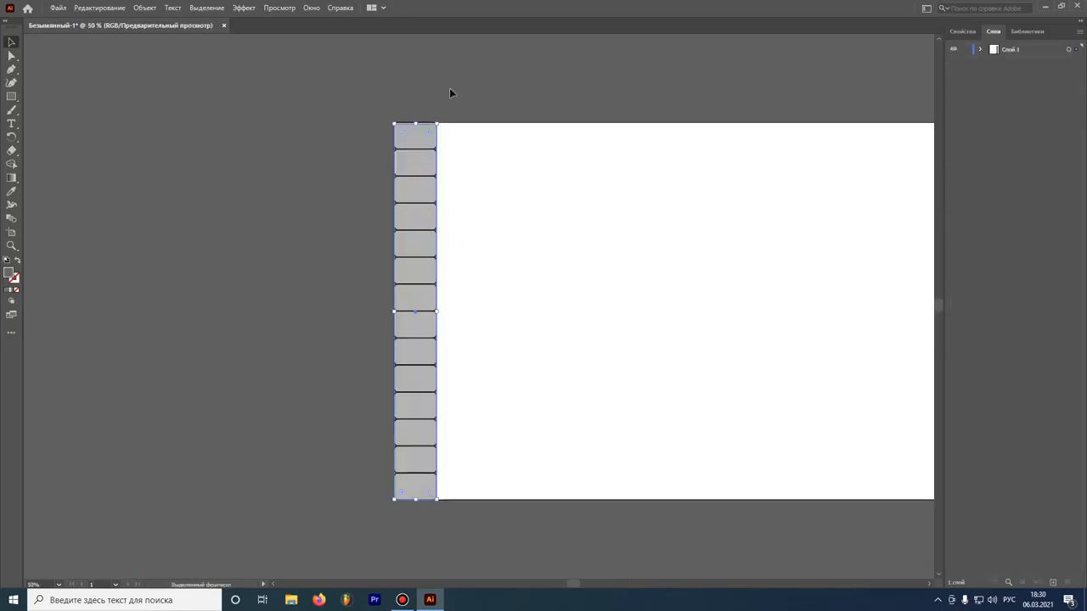
pyautogui.click(444, 95)
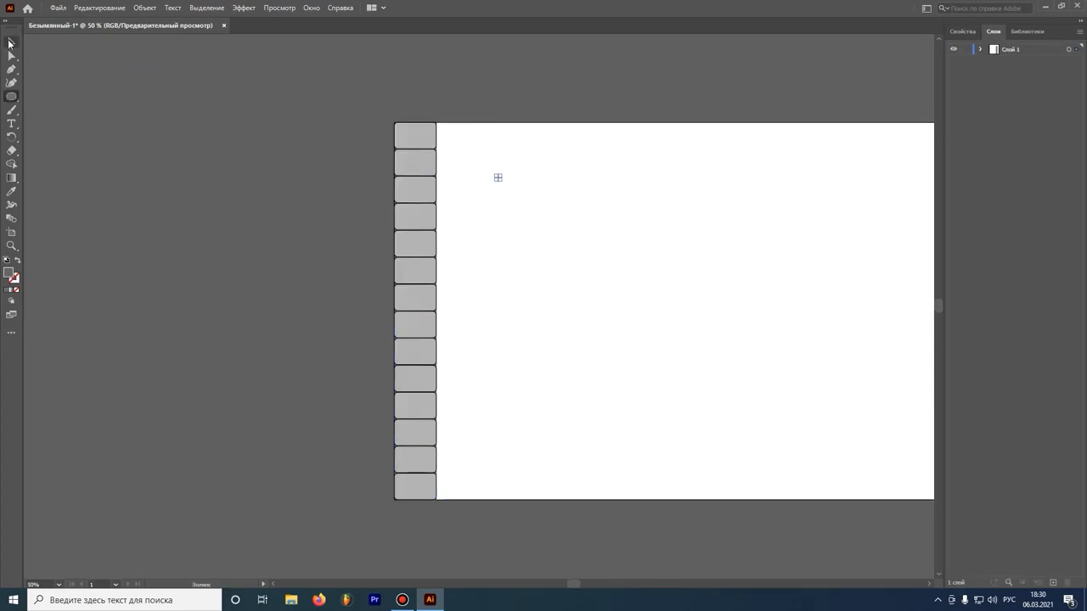
# - Move the small dark grey circle into the lower-right corner of the first track block
pyautogui.click(12, 41)
pyautogui.click(477, 78)
pyautogui.scroll(6, 497, 161)
pyautogui.scroll(-3, 525, 206)
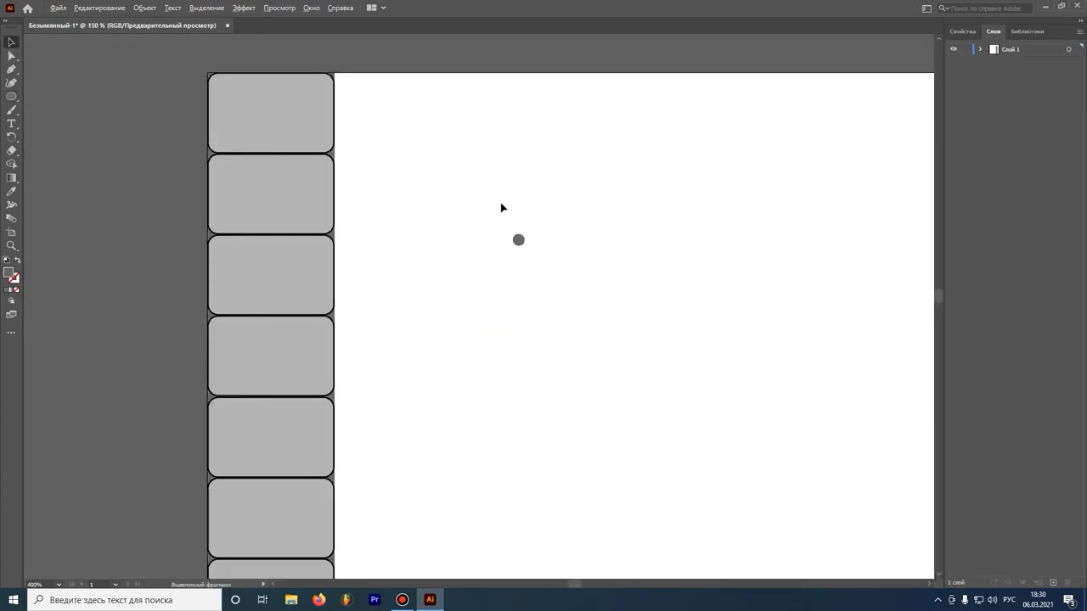
pyautogui.moveTo(518, 242); pyautogui.dragTo(321, 144)
# - Paste copies of the small circle into the lower-right corners of the track blocks below, one per block
pyautogui.hotkey('ctrl', 'v')
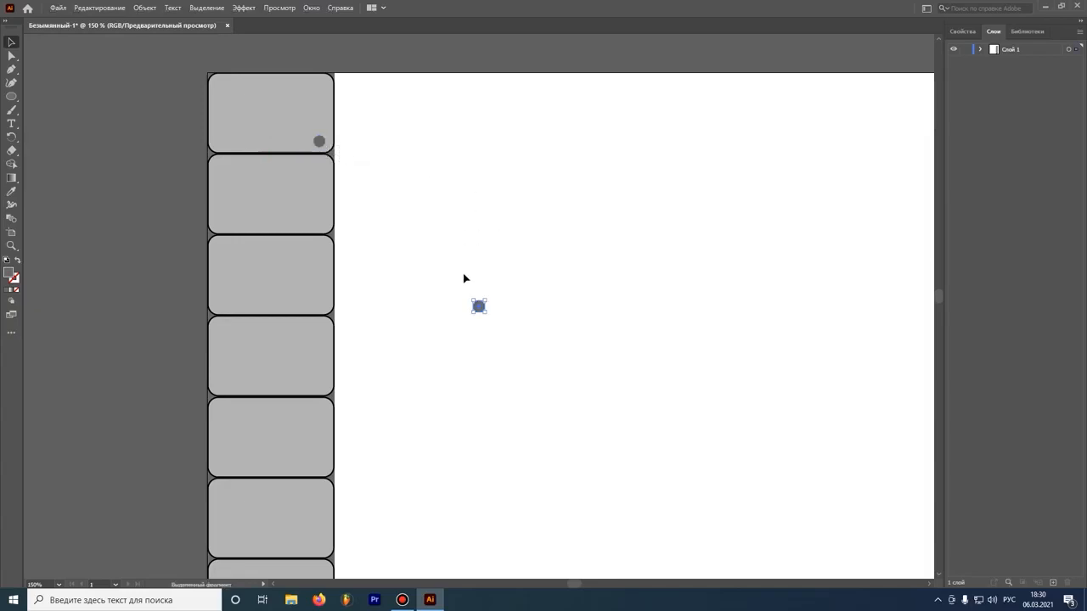
pyautogui.moveTo(477, 305); pyautogui.dragTo(316, 223)
pyautogui.click(317, 223)
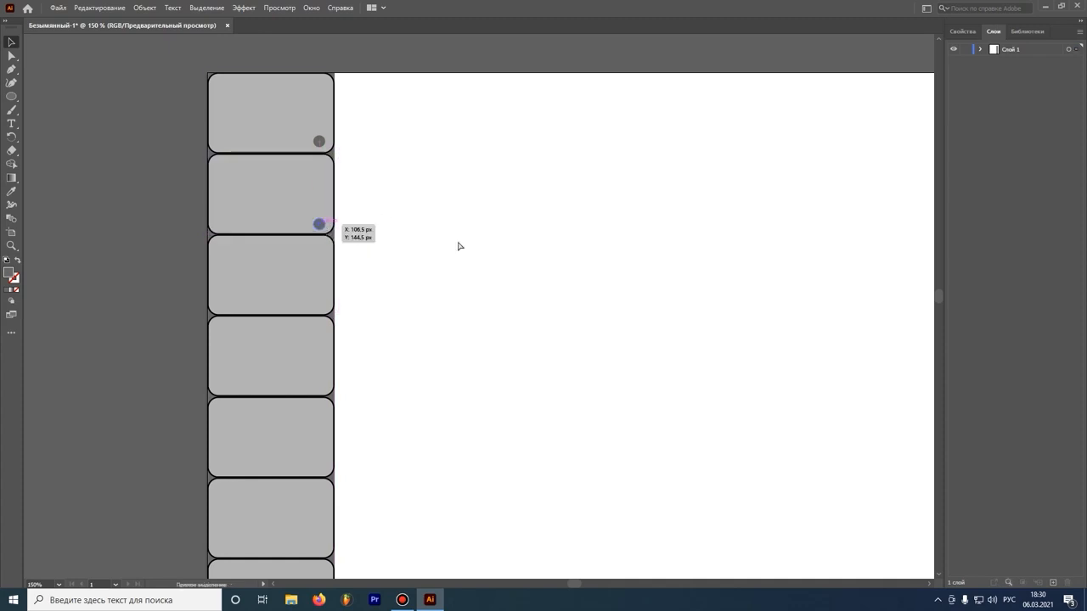
pyautogui.hotkey('ctrl', 'v')
pyautogui.moveTo(477, 305); pyautogui.dragTo(383, 471)
pyautogui.hotkey('ctrl', 'v')
pyautogui.hotkey('ctrl', 'v')
pyautogui.scroll(-3, 417, 405)
pyautogui.scroll(-3, 417, 405)
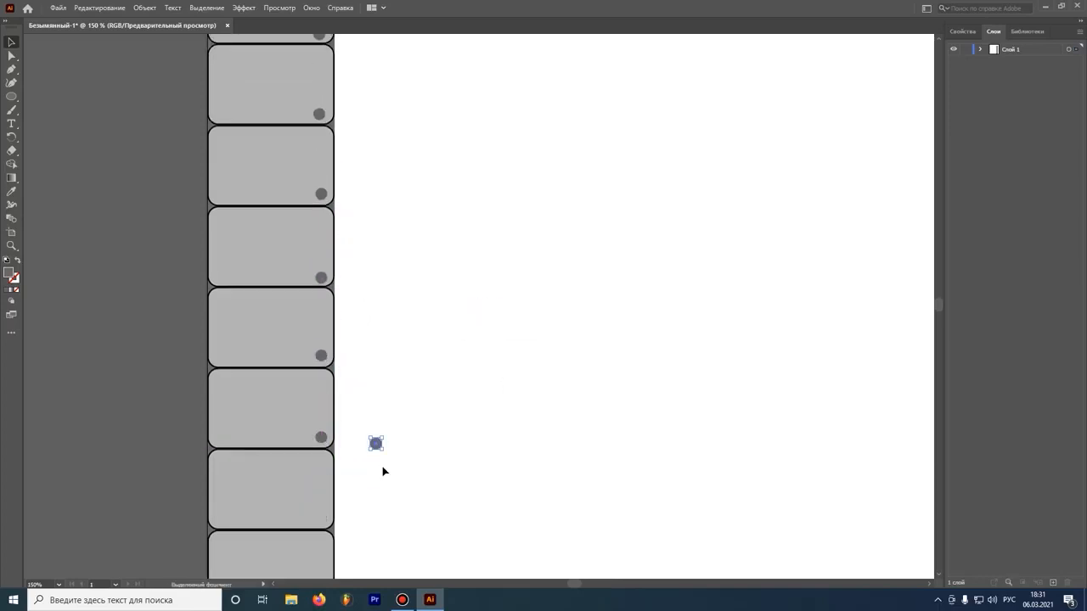
pyautogui.hotkey('ctrl', 'v')
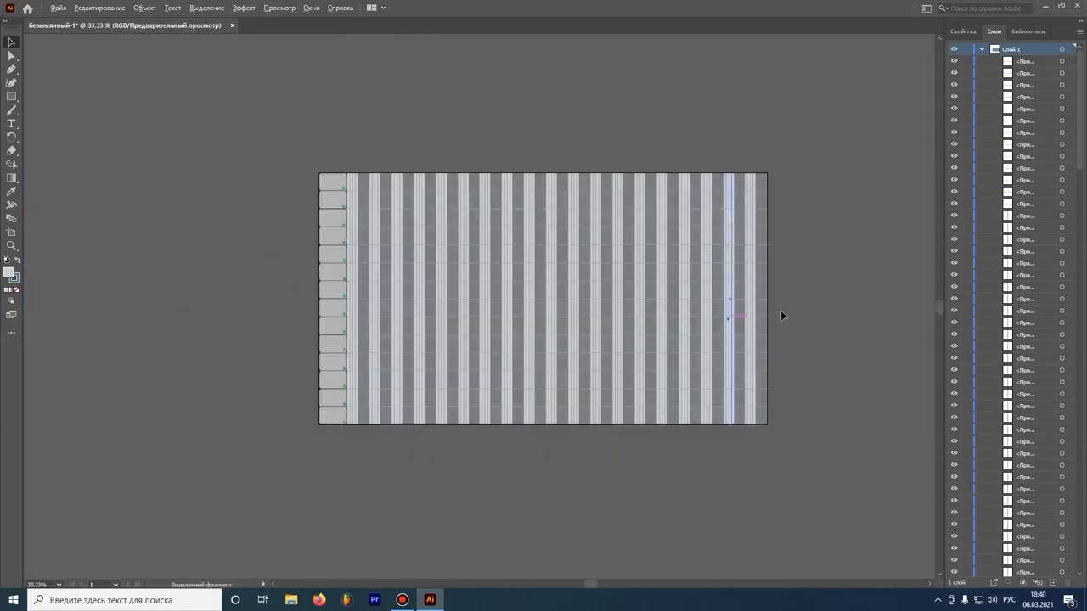
pyautogui.scroll(1, 781, 316)
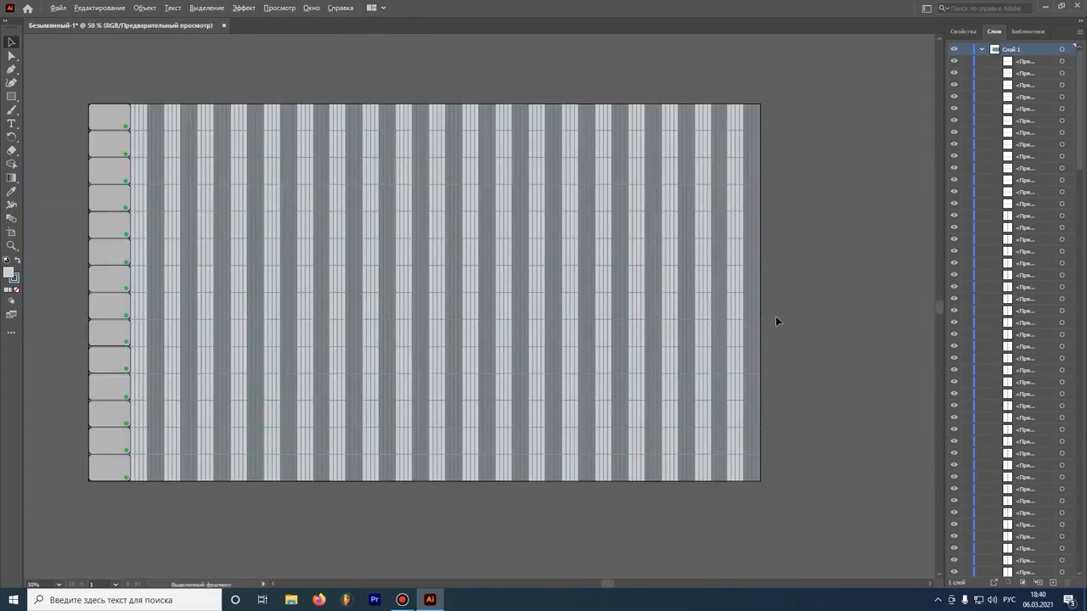
pyautogui.scroll(-1, 816, 302)
pyautogui.scroll(1, 825, 294)
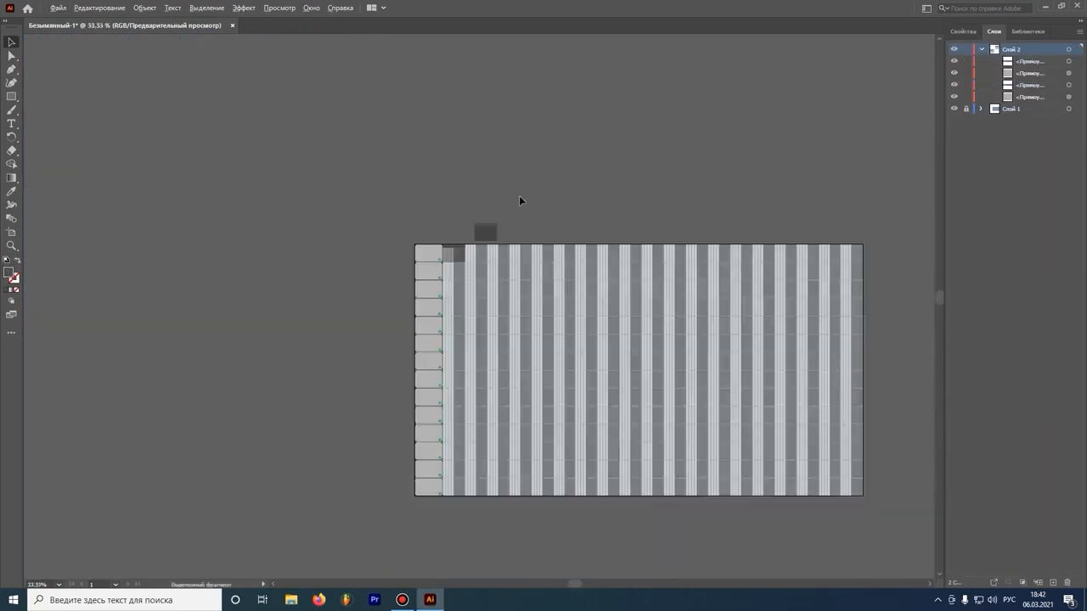
pyautogui.scroll(1, 489, 205)
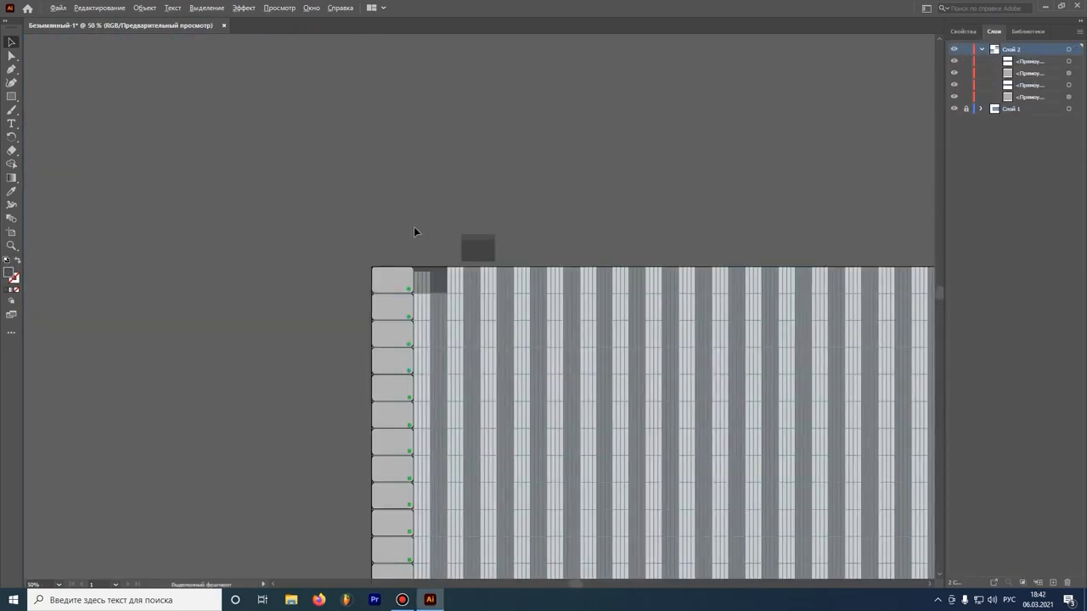
pyautogui.scroll(3, 414, 227)
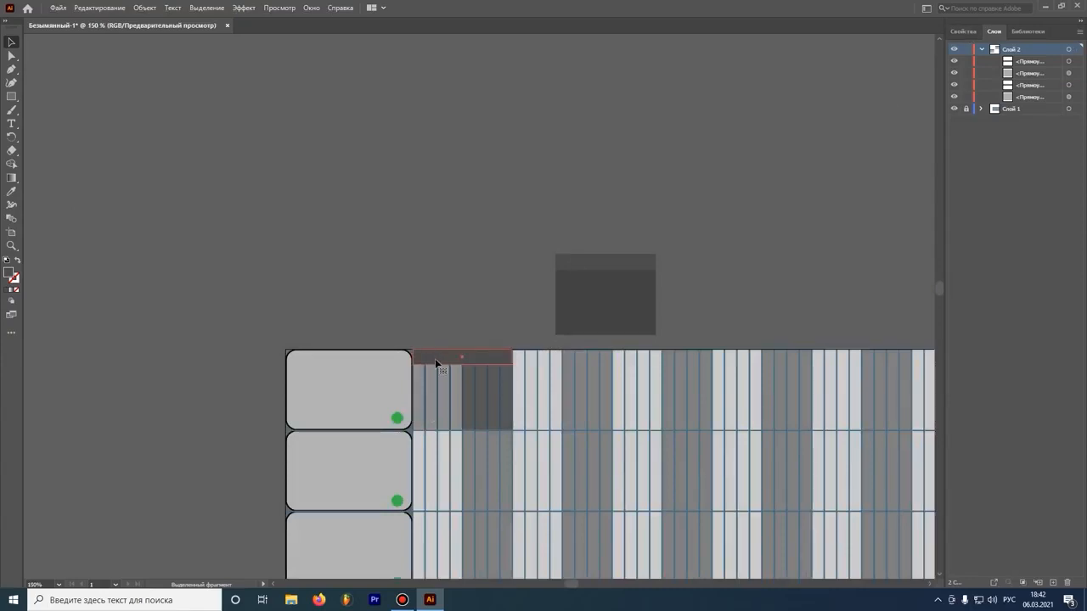
pyautogui.click(439, 363)
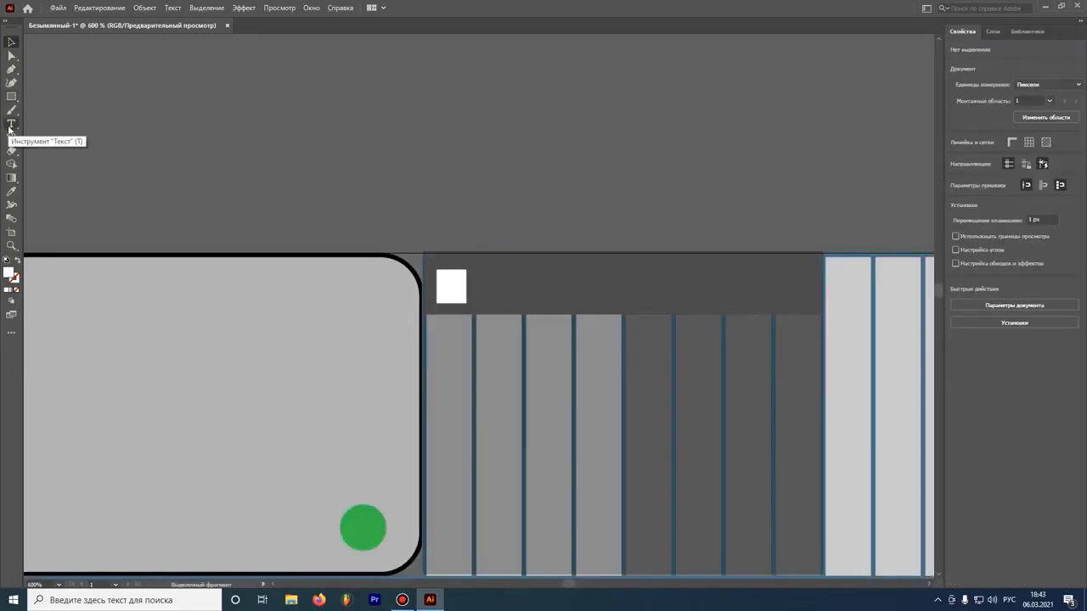
# - Add the text "Pad" beside the white square in the clip's dark header strip
pyautogui.click(12, 124)
pyautogui.moveTo(484, 265); pyautogui.dragTo(635, 305)
pyautogui.write('CPafd')
pyautogui.press('BackSpace')
pyautogui.press('BackSpace')
pyautogui.write('d')
# - Set the fill colour of the whole "Pad" label to white
pyautogui.hotkey('ctrl', 'a')
pyautogui.click(955, 155)
pyautogui.click(854, 201)
pyautogui.keyDown('ctrl'); pyautogui.click(229, 106); pyautogui.keyUp('ctrl')
pyautogui.scroll(-3, 586, 188)
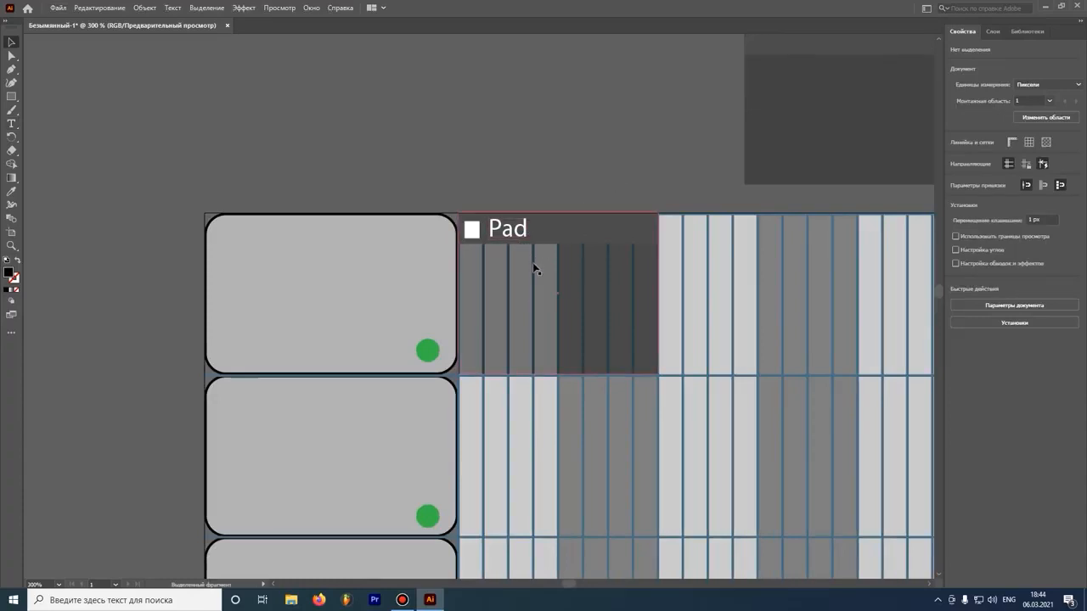
# - Draw five thin white horizontal note bars in the Pad clip's first column and stretch them vertically as a set
pyautogui.click(10, 98)
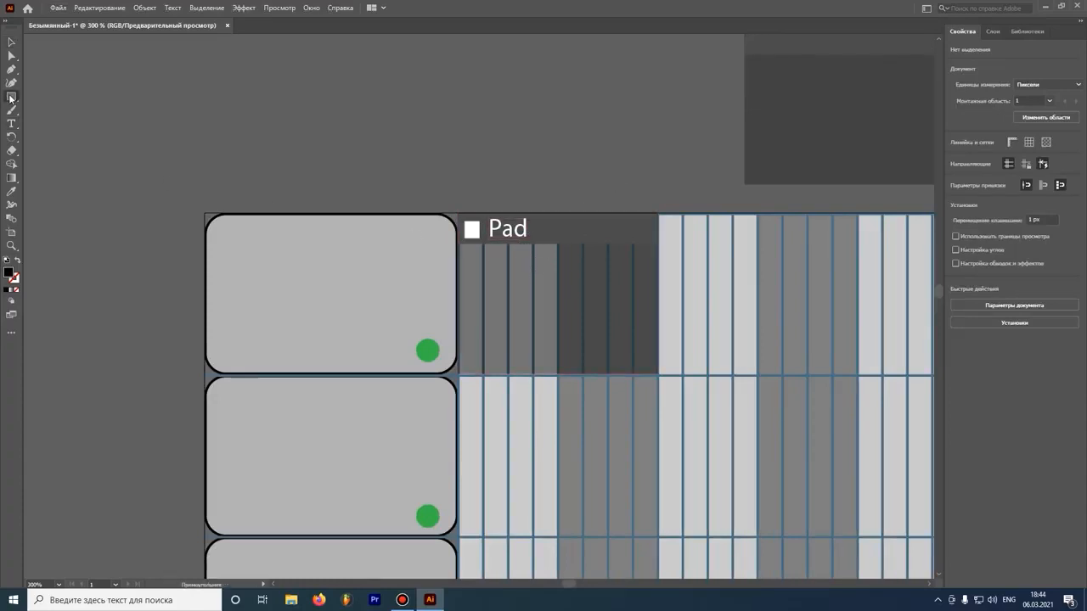
pyautogui.moveTo(10, 98); pyautogui.dragTo(48, 103)
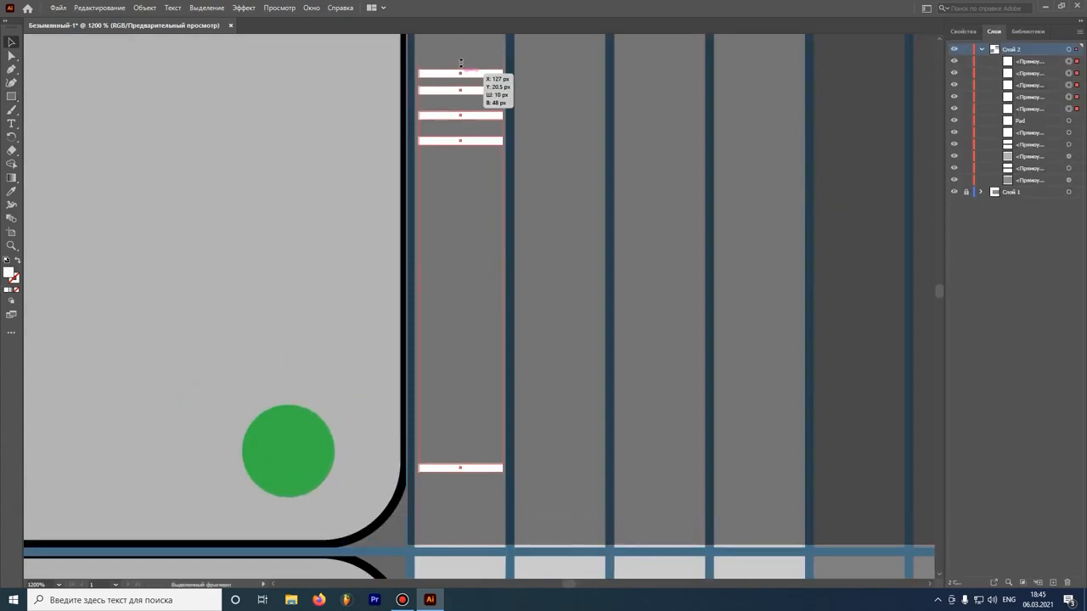
pyautogui.moveTo(461, 64); pyautogui.dragTo(461, 41)
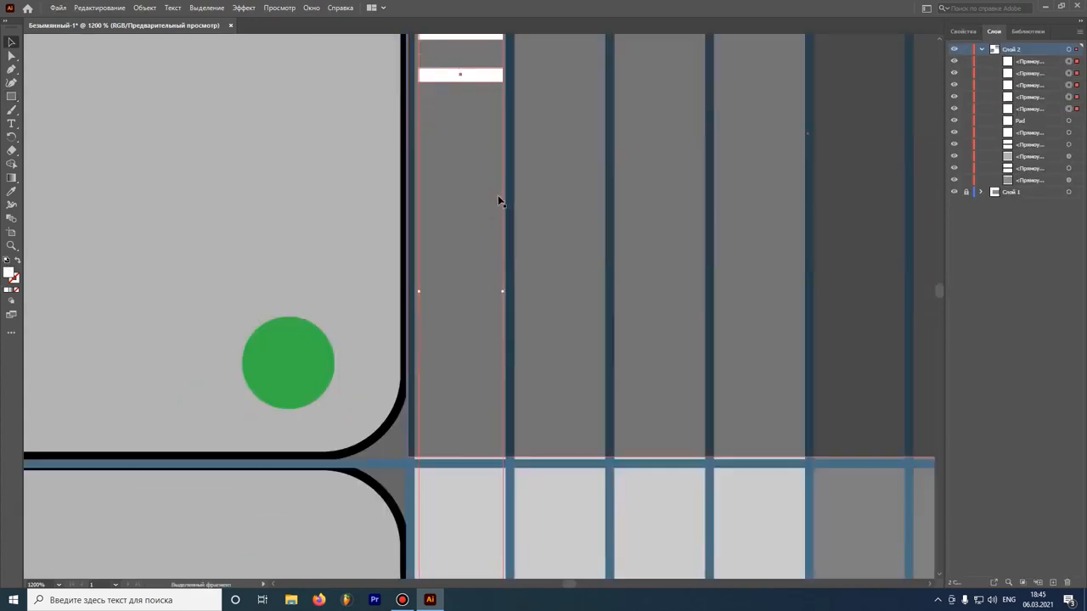
pyautogui.scroll(-3, 463, 212)
pyautogui.scroll(1, 474, 142)
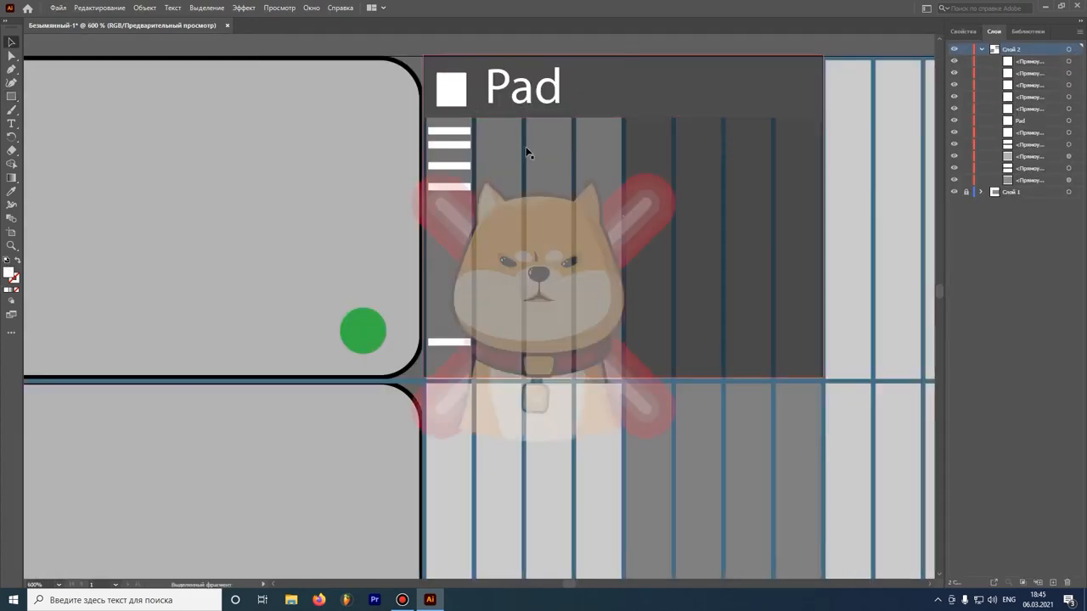
pyautogui.scroll(1, 439, 146)
pyautogui.scroll(1, 439, 146)
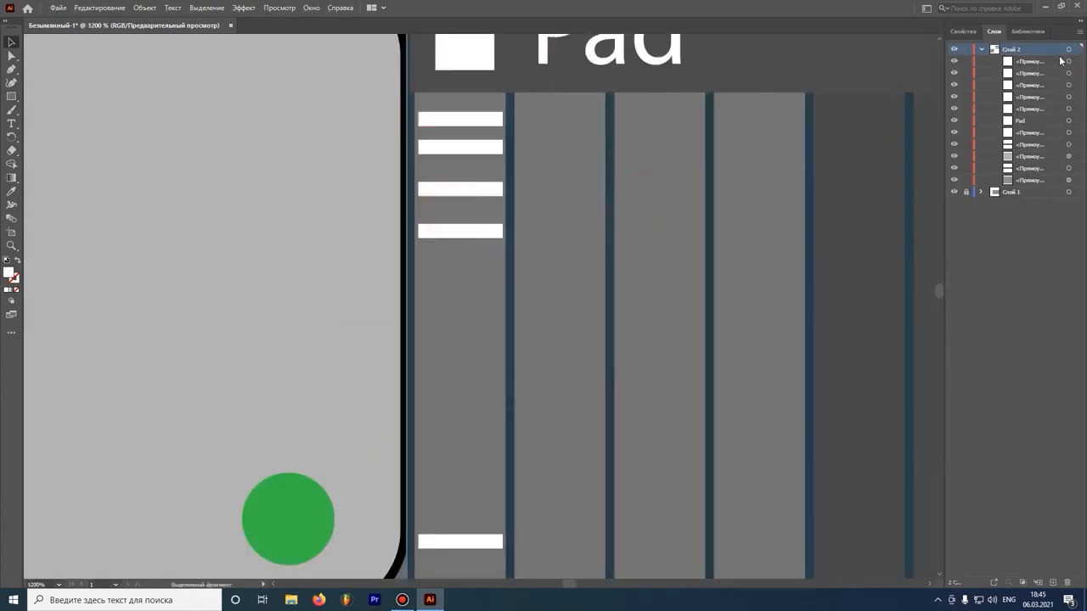
# - Move the top two note bars slightly down and the fourth slightly up to tighten the spacing of the upper bars
pyautogui.click(1068, 61)
pyautogui.keyDown('shift'); pyautogui.click(1068, 73); pyautogui.keyUp('shift')
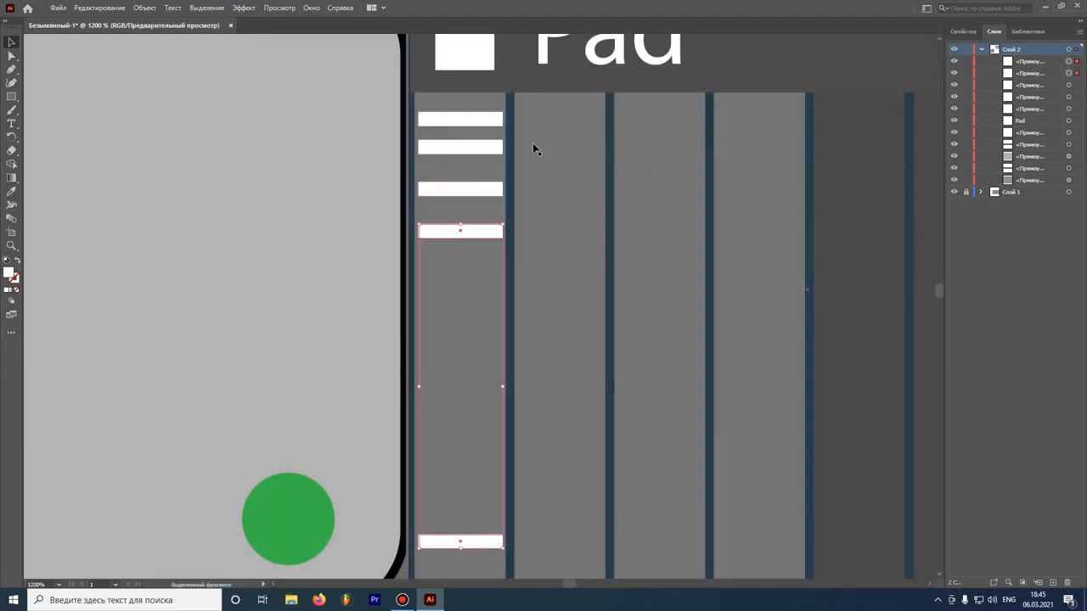
pyautogui.click(1068, 109)
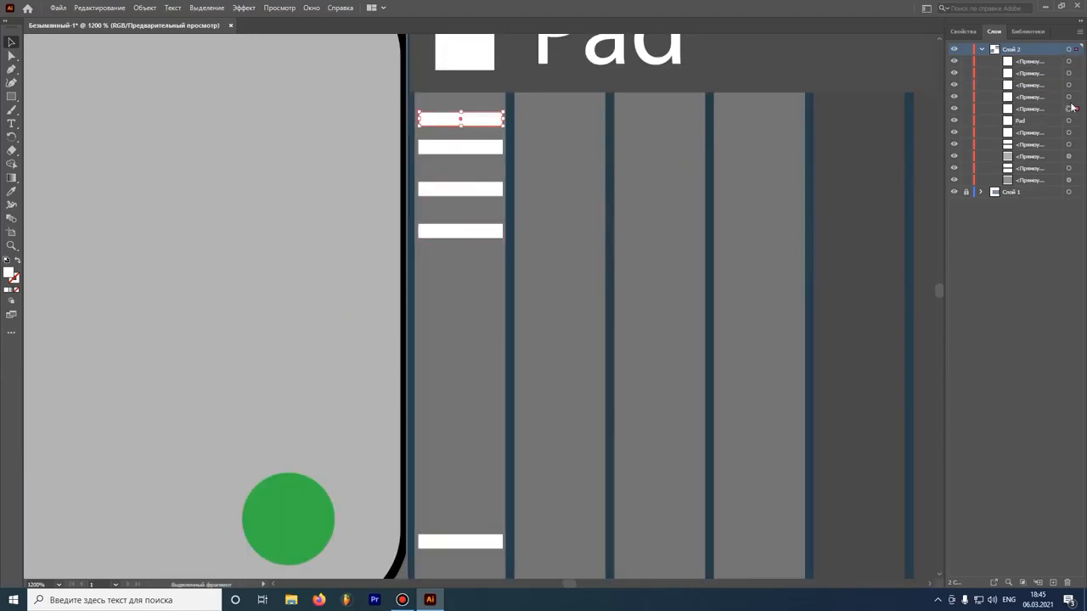
pyautogui.keyDown('shift'); pyautogui.click(1068, 96); pyautogui.keyUp('shift')
pyautogui.moveTo(472, 121); pyautogui.dragTo(473, 130)
pyautogui.moveTo(461, 229); pyautogui.dragTo(461, 221)
pyautogui.scroll(-2, 448, 143)
pyautogui.scroll(-1, 450, 146)
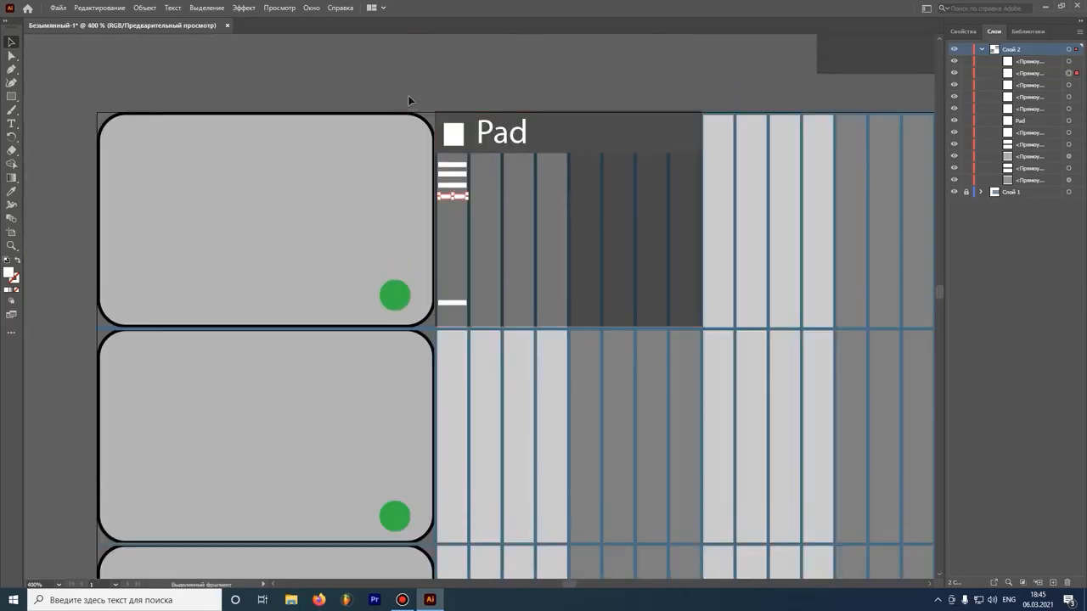
pyautogui.click(460, 106)
# - Select all five note bars and duplicate them into the clip's second column, slightly higher than the originals
pyautogui.scroll(2, 476, 104)
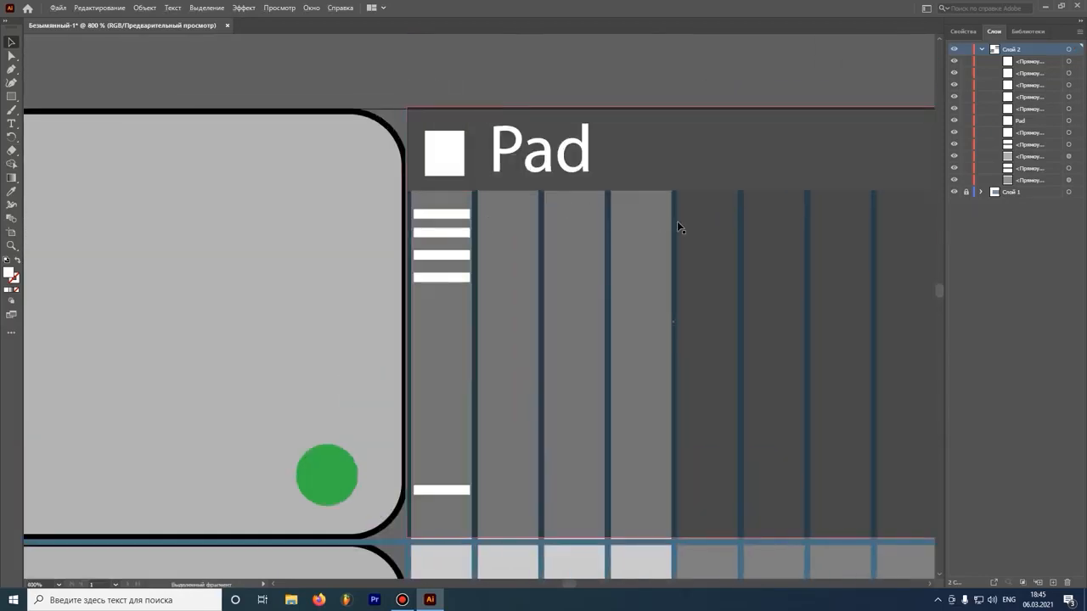
pyautogui.click(1068, 61)
pyautogui.keyDown('shift'); pyautogui.click(1068, 73); pyautogui.keyUp('shift')
pyautogui.keyDown('shift'); pyautogui.click(1068, 85); pyautogui.keyUp('shift')
pyautogui.keyDown('shift'); pyautogui.click(1068, 97); pyautogui.keyUp('shift')
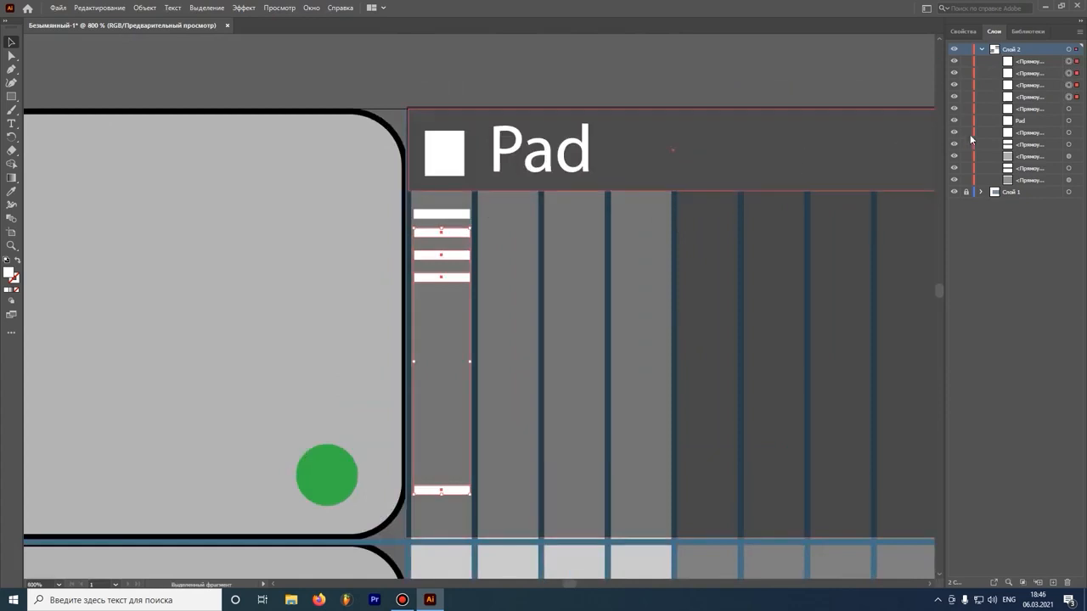
pyautogui.keyDown('shift'); pyautogui.click(1068, 109); pyautogui.keyUp('shift')
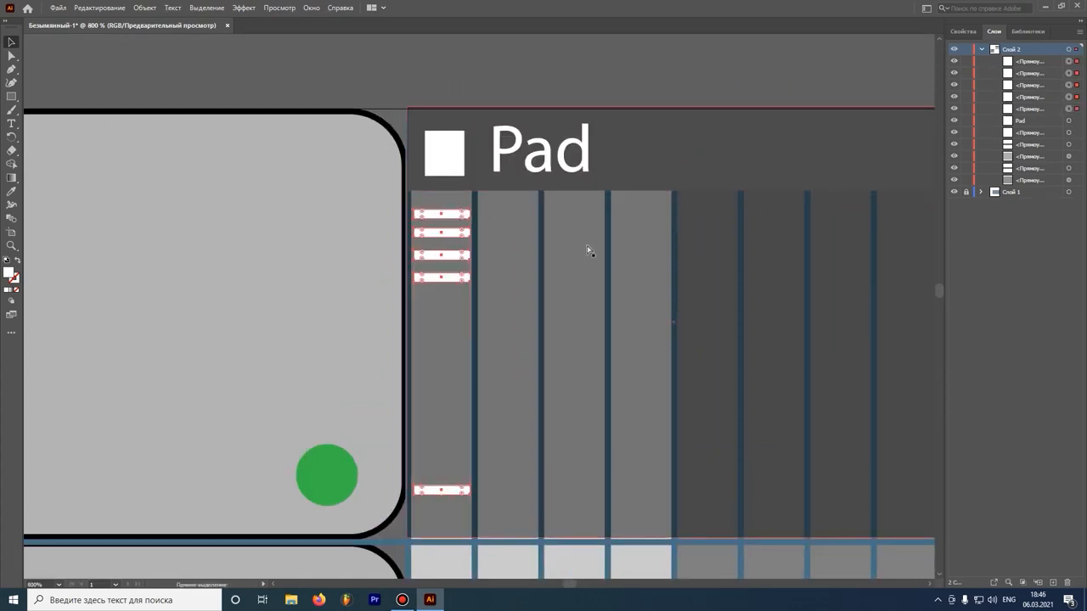
pyautogui.moveTo(445, 216); pyautogui.dragTo(513, 206)
pyautogui.scroll(5, 511, 204)
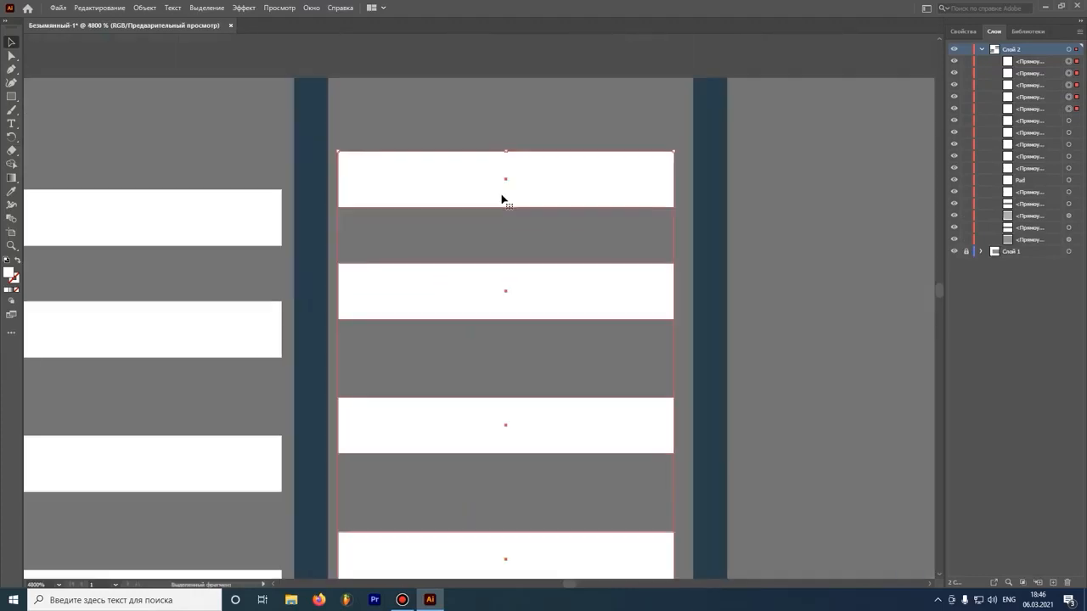
# - Paste further copies of the five-bar chord into the clip's third to fifth columns, varying their vertical position
pyautogui.scroll(-6, 503, 191)
pyautogui.scroll(4, 556, 172)
pyautogui.moveTo(504, 162); pyautogui.dragTo(522, 191)
pyautogui.scroll(-2, 466, 170)
pyautogui.hotkey('ctrl', 'v')
pyautogui.moveTo(476, 128); pyautogui.dragTo(593, 204)
pyautogui.hotkey('ctrl', 'v')
pyautogui.moveTo(475, 128); pyautogui.dragTo(694, 203)
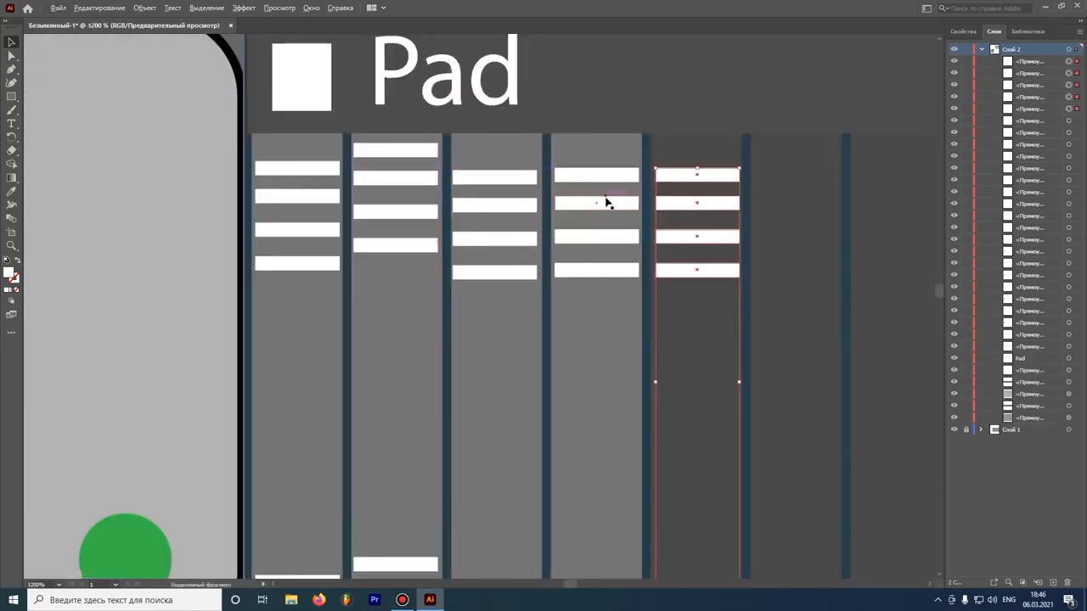
# - Paste copies of the five-bar chord into the clip's sixth to eighth columns at varying heights
pyautogui.scroll(-3, 586, 213)
pyautogui.scroll(2, 720, 209)
pyautogui.click(665, 127)
pyautogui.moveTo(485, 171); pyautogui.dragTo(720, 192)
pyautogui.hotkey('ctrl', 'v')
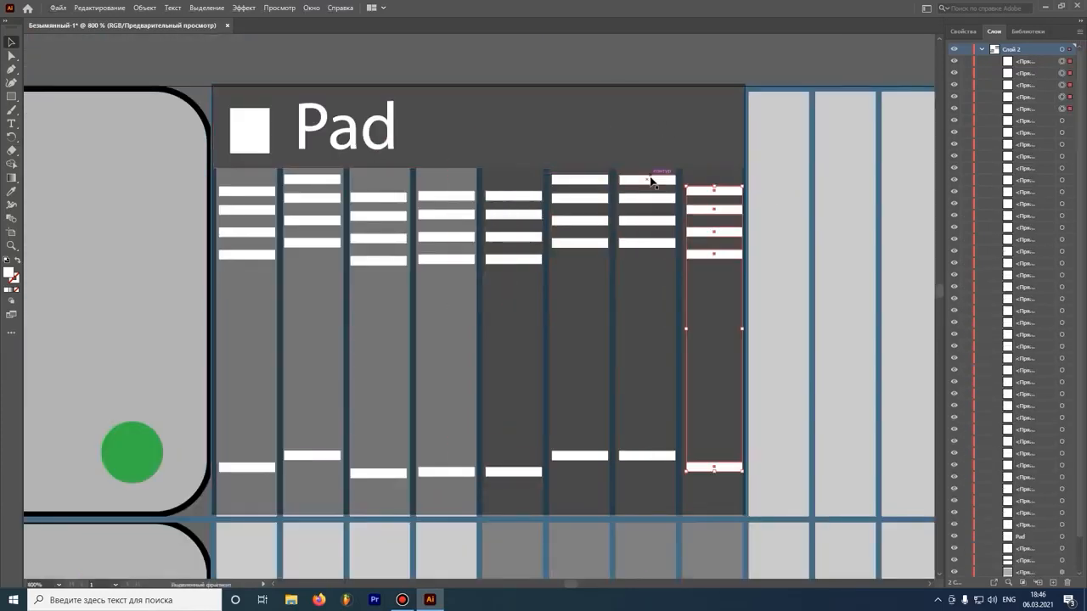
# - Move the seventh column's note bars lower within the Pad clip
pyautogui.click(650, 179)
pyautogui.moveTo(647, 179); pyautogui.dragTo(647, 197)
pyautogui.scroll(-2, 647, 180)
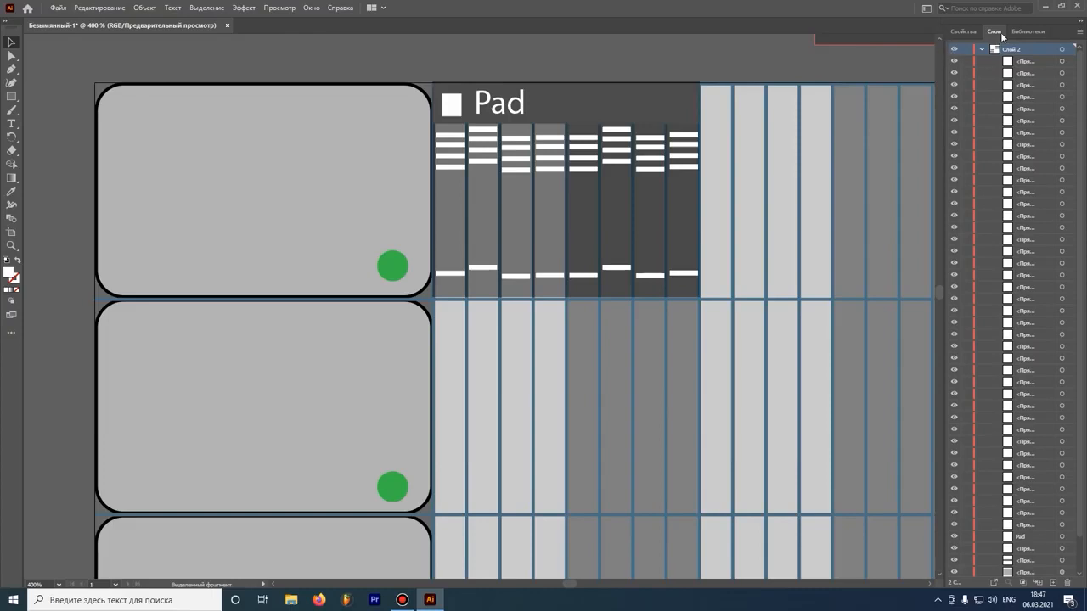
# - Duplicate the complete Pad clip twice and line the copies up to its right along the first track row
pyautogui.scroll(-2, 590, 156)
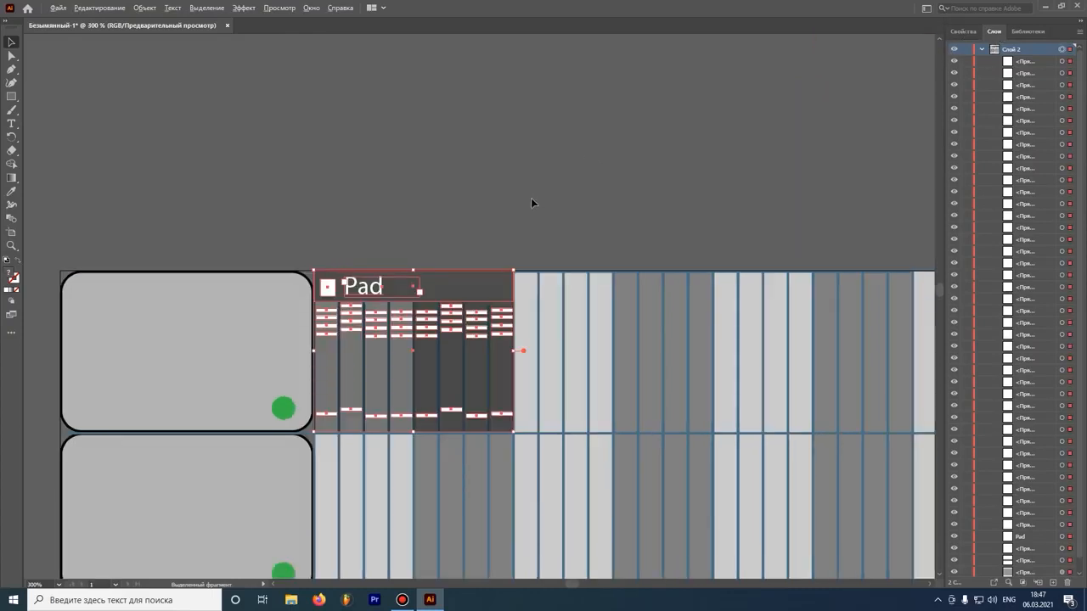
pyautogui.scroll(1, 530, 197)
pyautogui.scroll(-1, 516, 180)
pyautogui.moveTo(443, 280); pyautogui.dragTo(641, 276)
pyautogui.hotkey('ctrl', 'v')
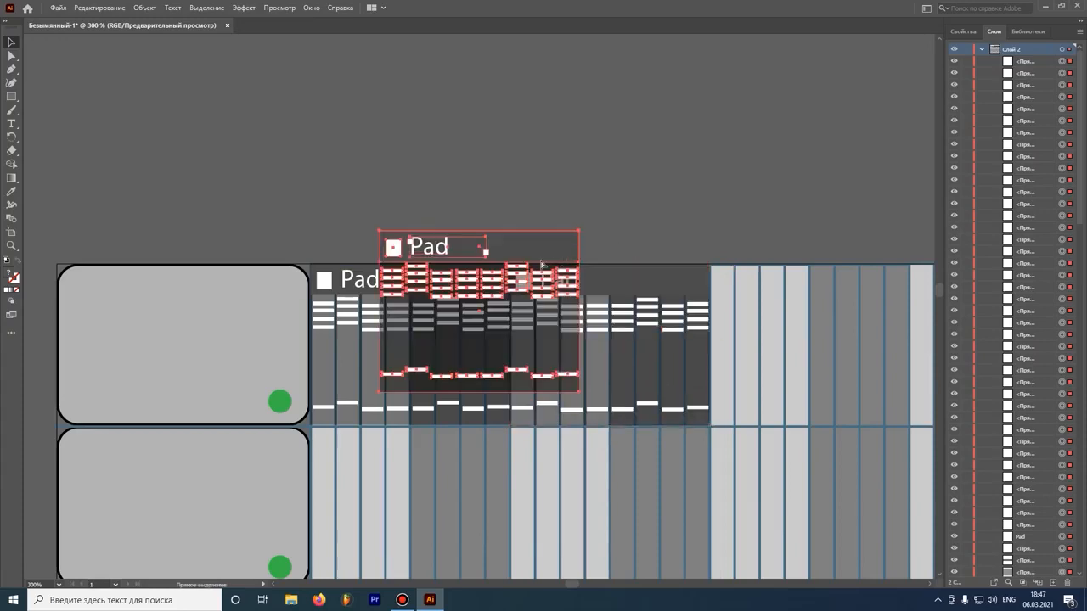
pyautogui.moveTo(506, 243); pyautogui.dragTo(839, 281)
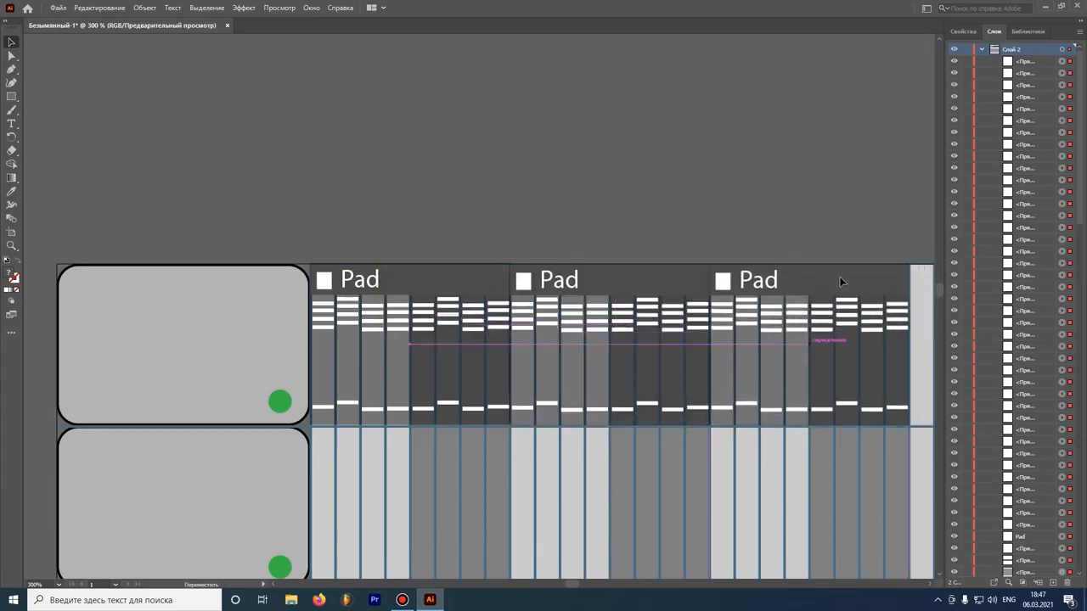
pyautogui.scroll(-4, 527, 213)
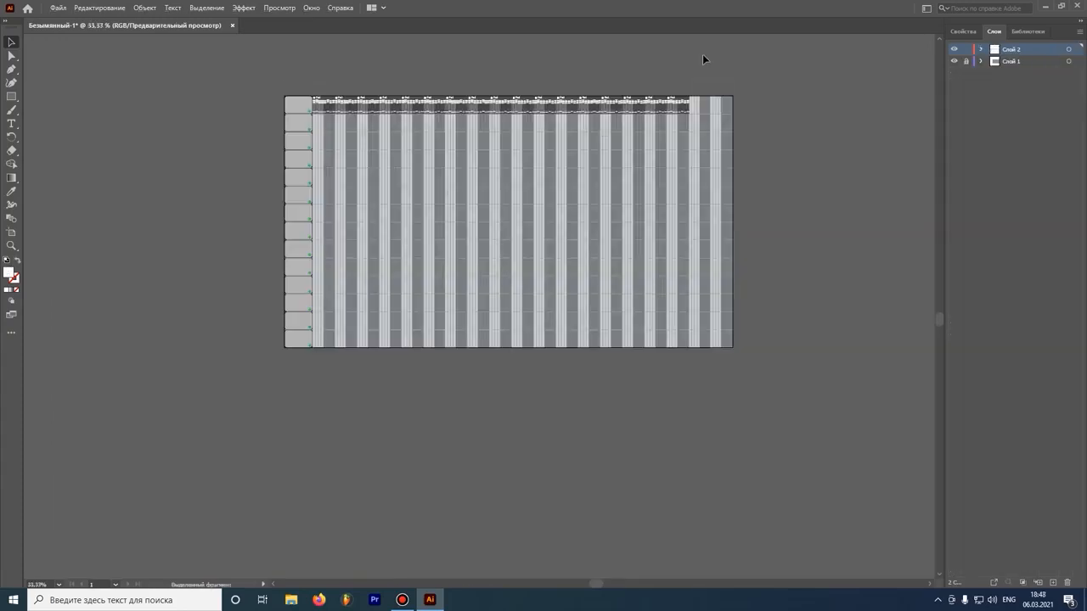
# - Add an empty clip with header and white square labelled Synth in the second track row, on a new layer
pyautogui.scroll(3, 698, 66)
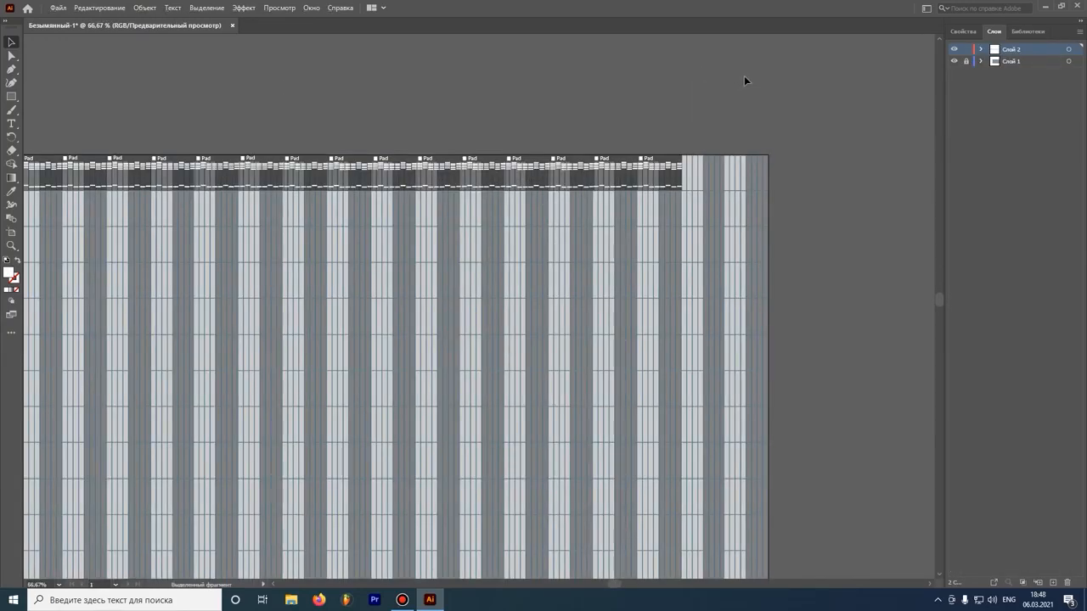
pyautogui.scroll(-3, 744, 76)
pyautogui.scroll(1, 712, 67)
pyautogui.scroll(1, 718, 63)
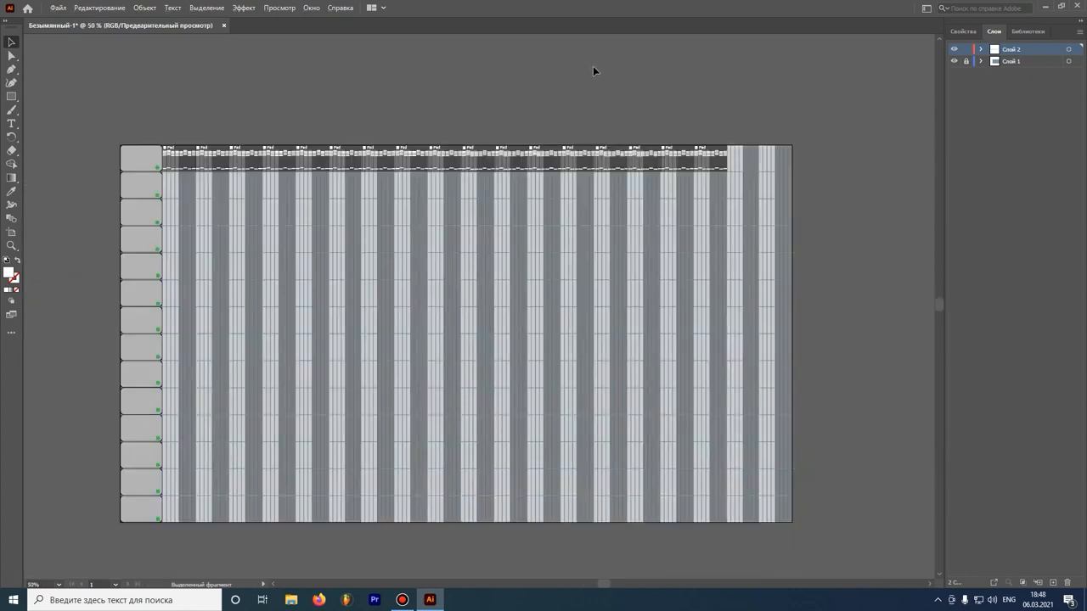
pyautogui.scroll(-1, 173, 146)
pyautogui.scroll(5, 155, 141)
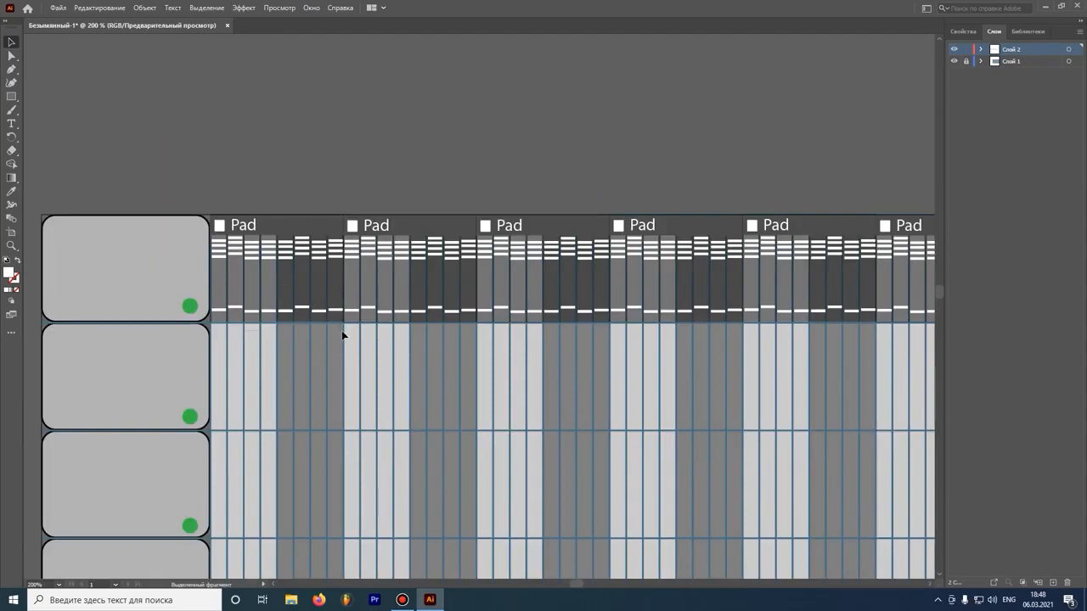
pyautogui.click(279, 226)
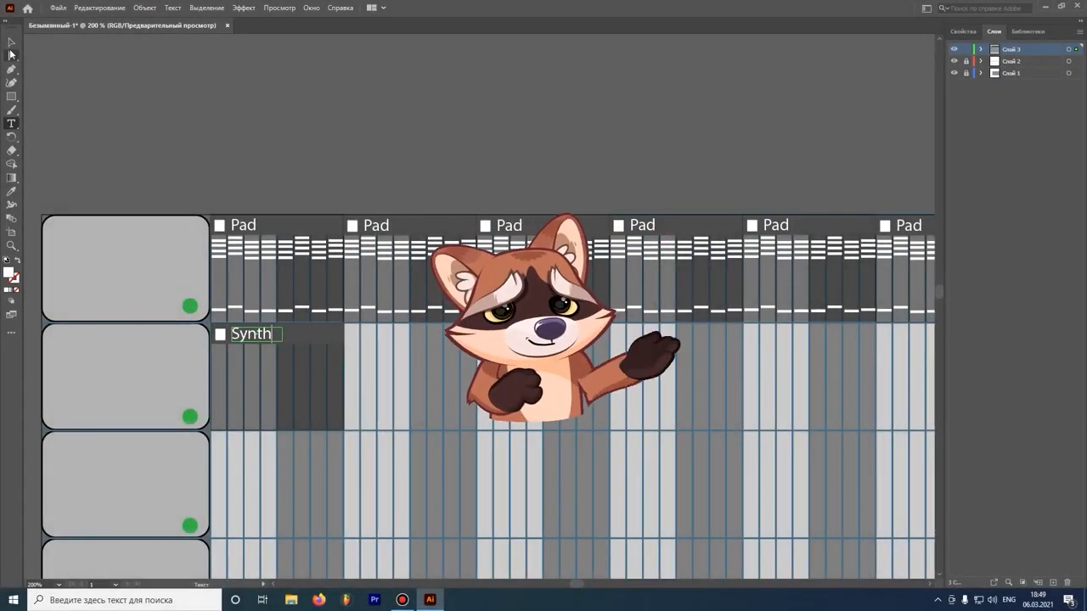
pyautogui.click(10, 50)
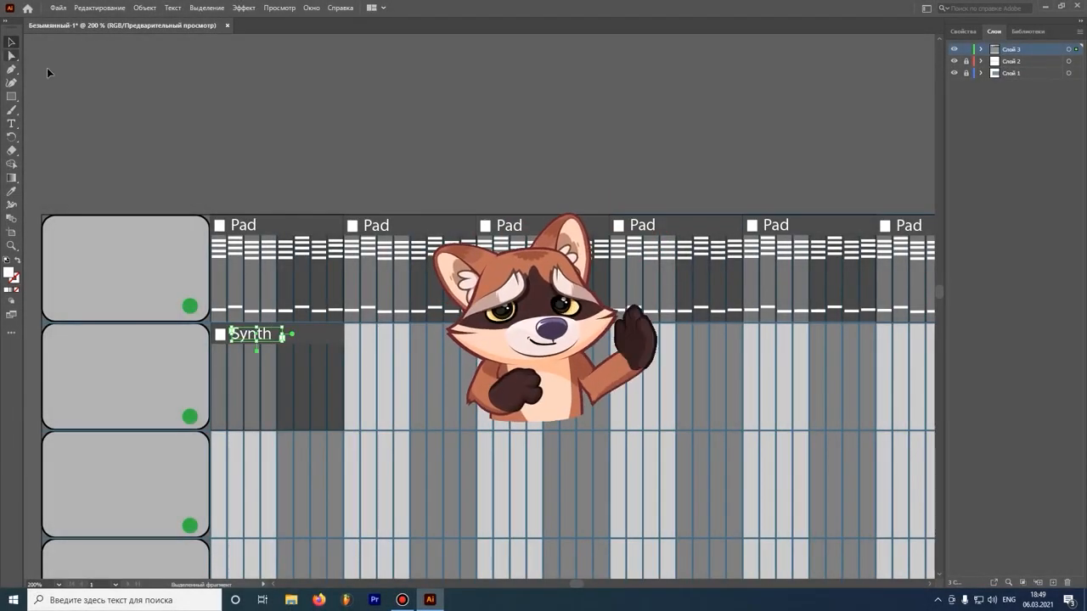
pyautogui.scroll(-2, 348, 225)
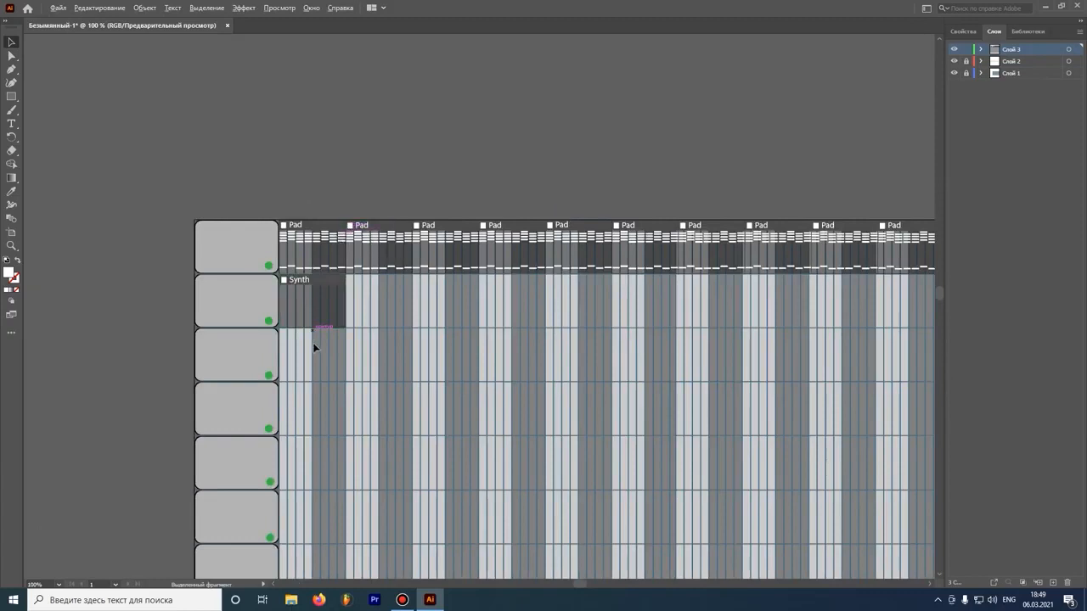
pyautogui.scroll(3, 313, 343)
pyautogui.scroll(-1, 303, 254)
pyautogui.scroll(1, 259, 190)
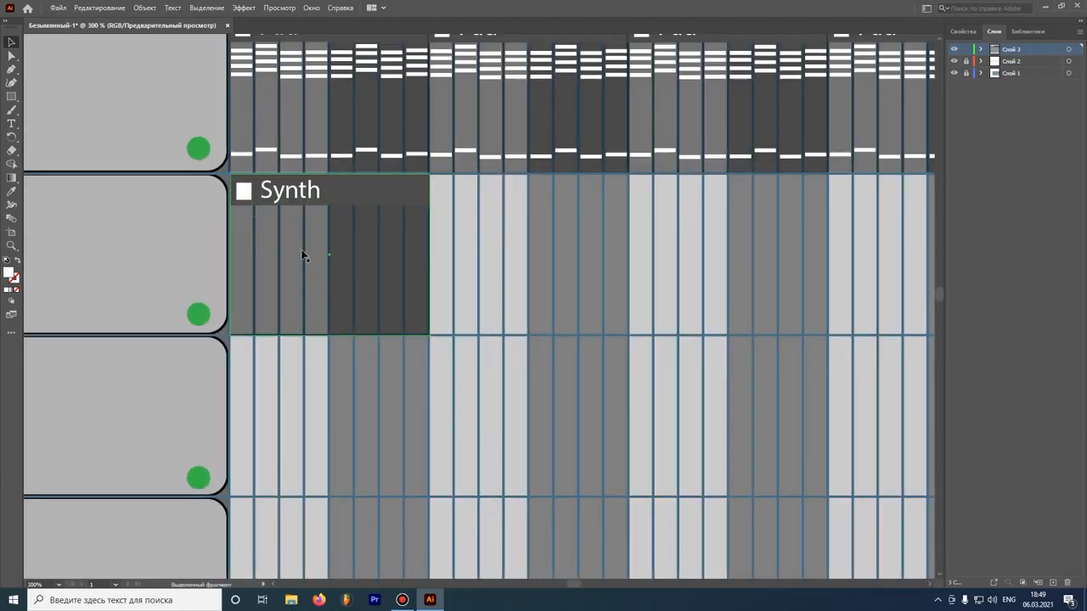
pyautogui.scroll(-1, 331, 246)
pyautogui.scroll(1, 365, 216)
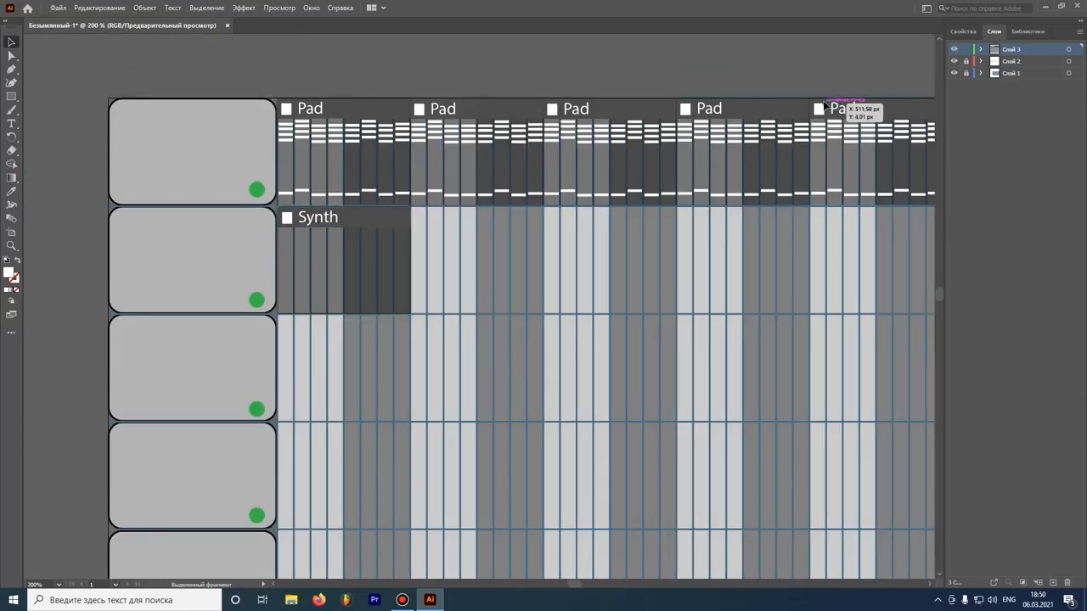
pyautogui.moveTo(822, 104); pyautogui.dragTo(822, 104)
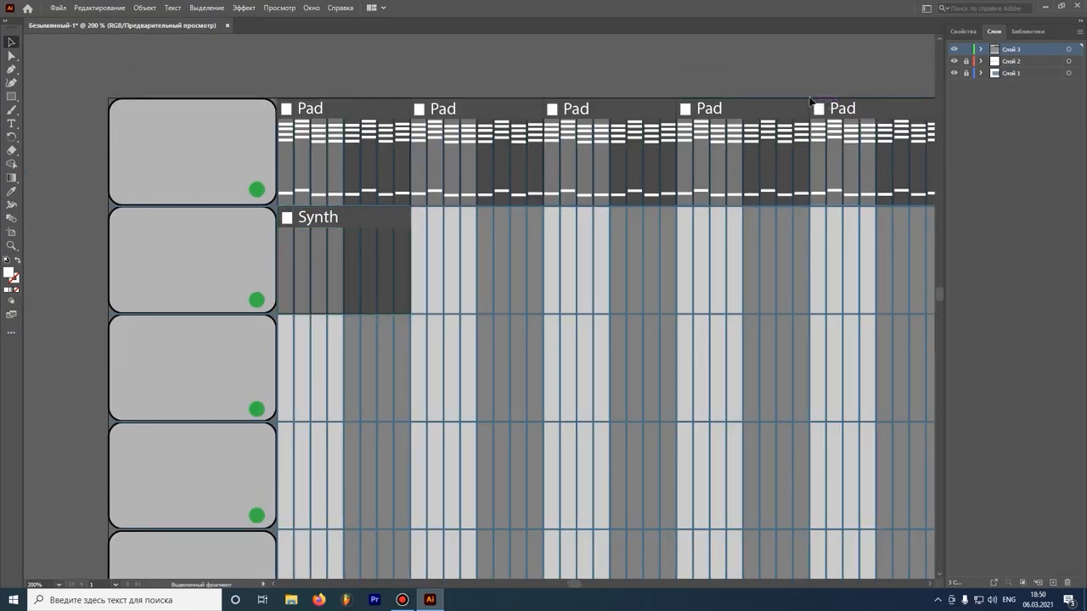
# - Draw small white rectangles of varying sizes as notes in the first two columns of the Synth clip
pyautogui.scroll(4, 266, 304)
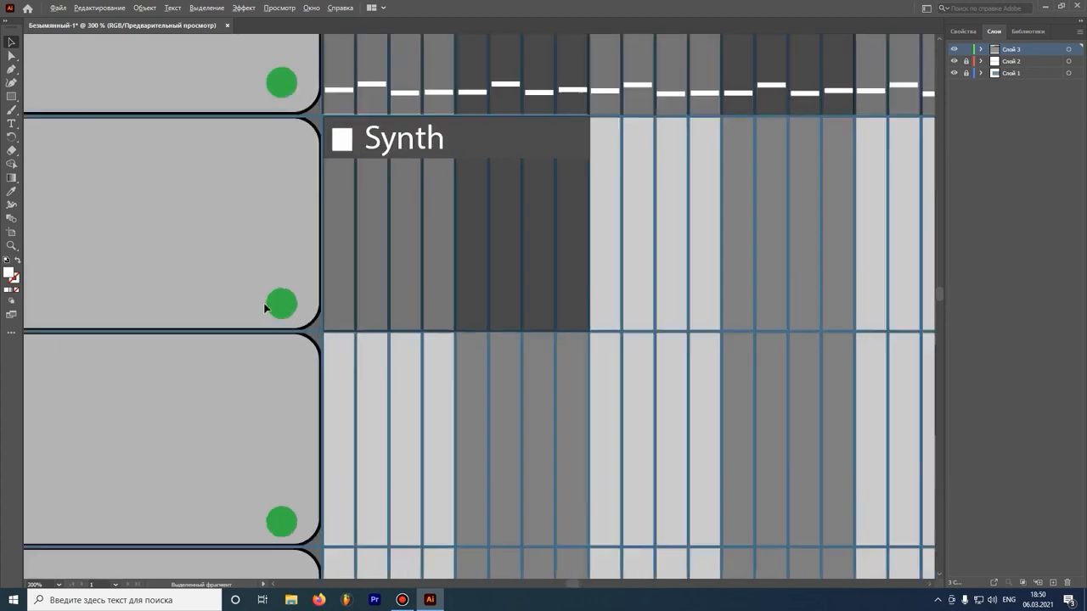
pyautogui.scroll(3, 538, 222)
pyautogui.scroll(-3, 482, 197)
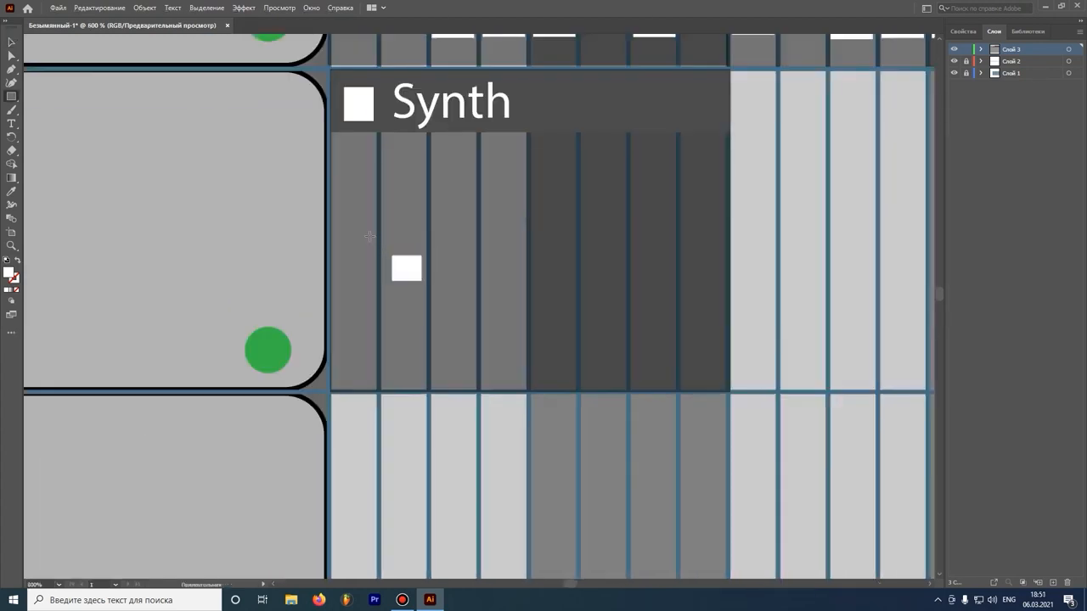
pyautogui.moveTo(373, 252); pyautogui.dragTo(372, 252)
pyautogui.hotkey('ctrl', 'z')
pyautogui.moveTo(359, 188); pyautogui.dragTo(371, 214)
pyautogui.moveTo(371, 231); pyautogui.dragTo(376, 252)
pyautogui.scroll(2, 349, 143)
pyautogui.moveTo(350, 159); pyautogui.dragTo(375, 185)
pyautogui.moveTo(342, 235); pyautogui.dragTo(350, 285)
pyautogui.scroll(-1, 374, 389)
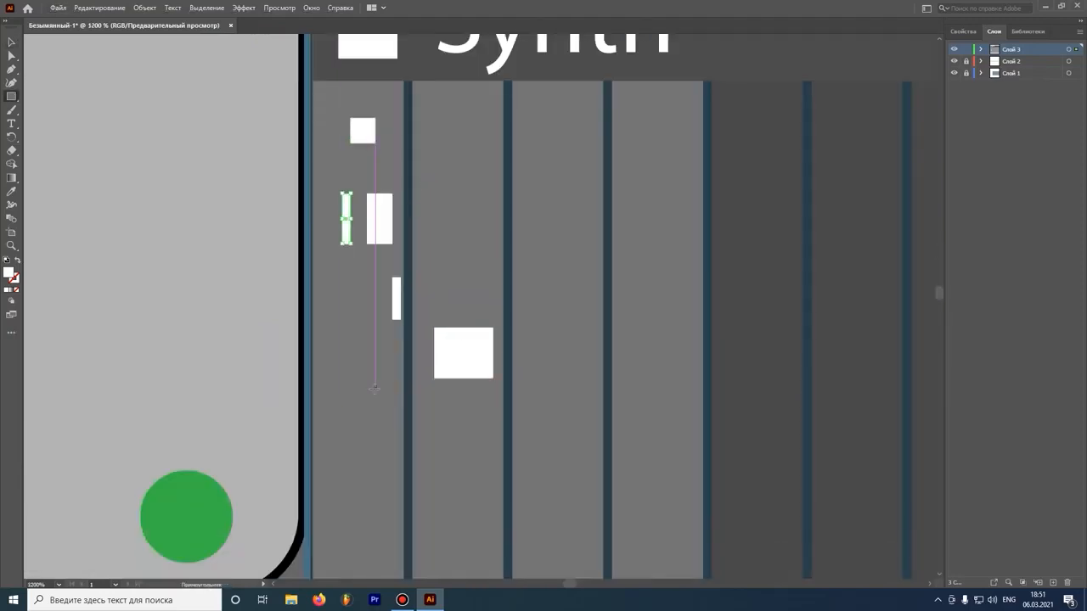
# - Draw white note rectangles of varying sizes in the Synth clip's third and fourth columns and on the border with the fifth
pyautogui.moveTo(527, 471); pyautogui.dragTo(594, 504)
pyautogui.scroll(-4, 662, 449)
pyautogui.moveTo(618, 356); pyautogui.dragTo(635, 382)
pyautogui.scroll(3, 657, 280)
pyautogui.moveTo(626, 145)
pyautogui.mouseDown()
pyautogui.moveTo(645, 181)
pyautogui.moveTo(686, 203)
pyautogui.moveTo(694, 272)
pyautogui.mouseUp()
pyautogui.scroll(-1, 759, 203)
pyautogui.moveTo(695, 411); pyautogui.dragTo(721, 446)
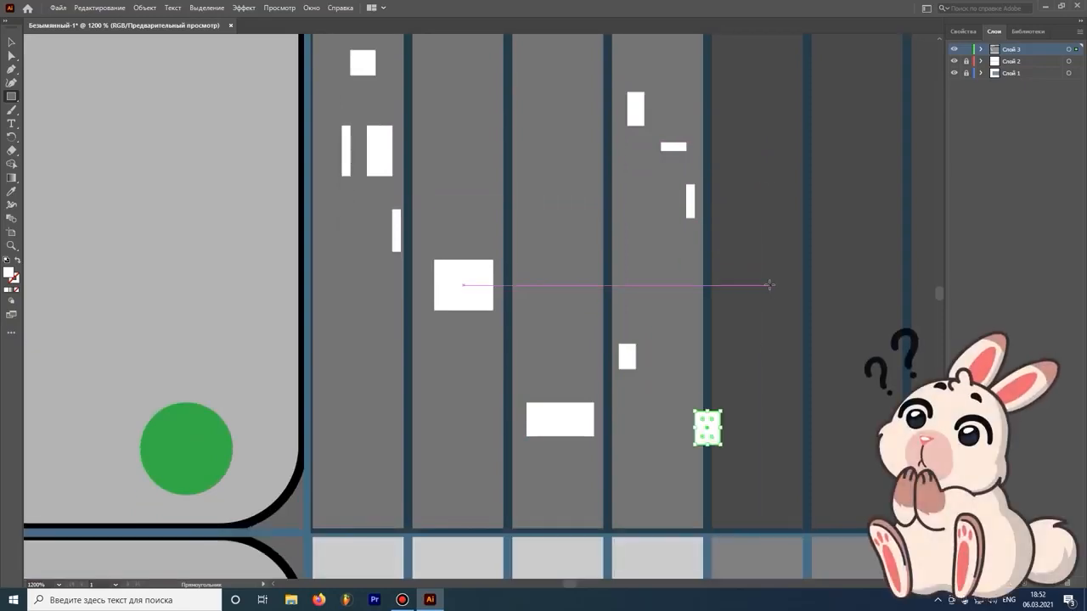
# - Draw further white note rectangles at varying heights across the fifth to seventh columns in the dark half of the Synth clip
pyautogui.scroll(-2, 748, 351)
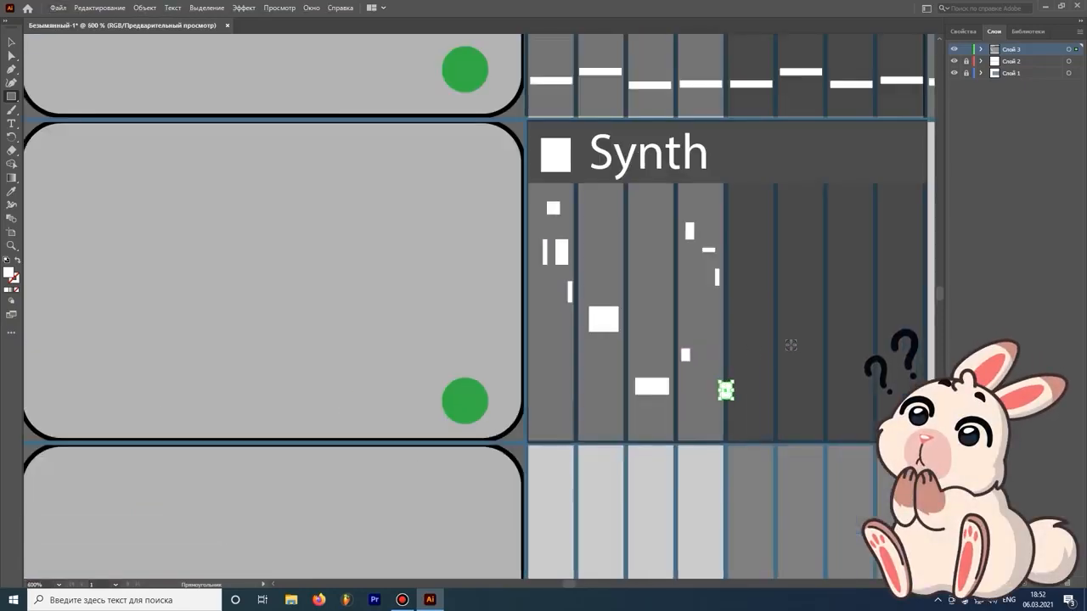
pyautogui.scroll(1, 790, 345)
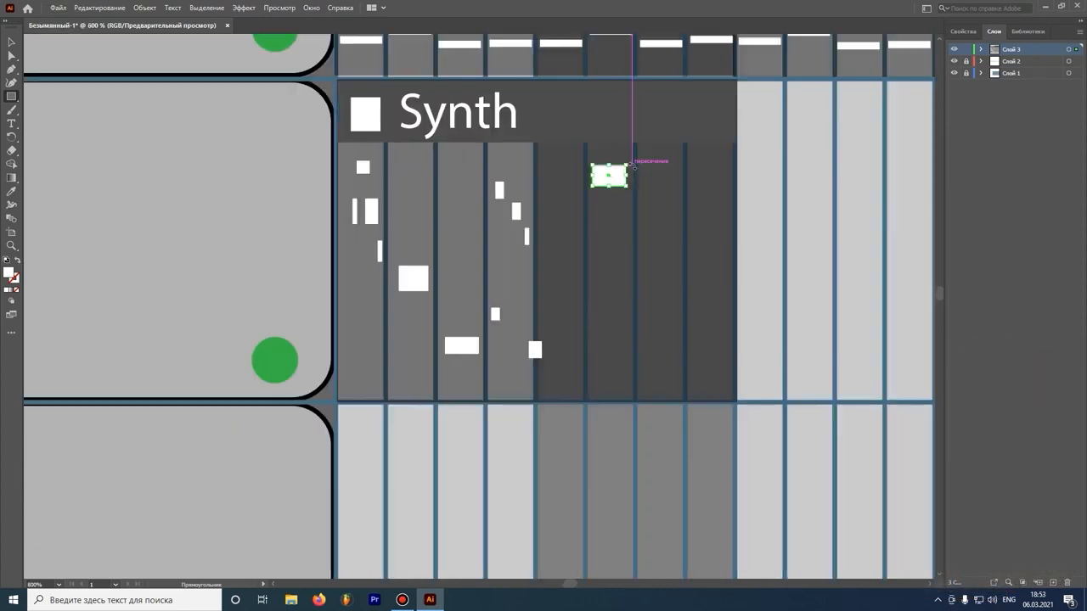
pyautogui.moveTo(608, 175); pyautogui.dragTo(649, 173)
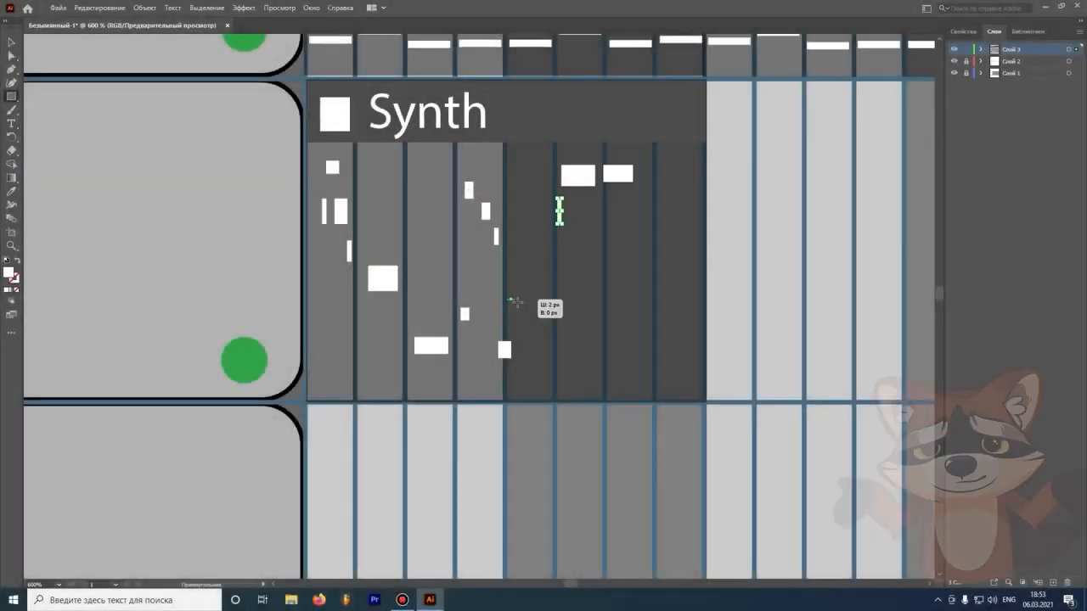
pyautogui.moveTo(520, 303); pyautogui.dragTo(526, 314)
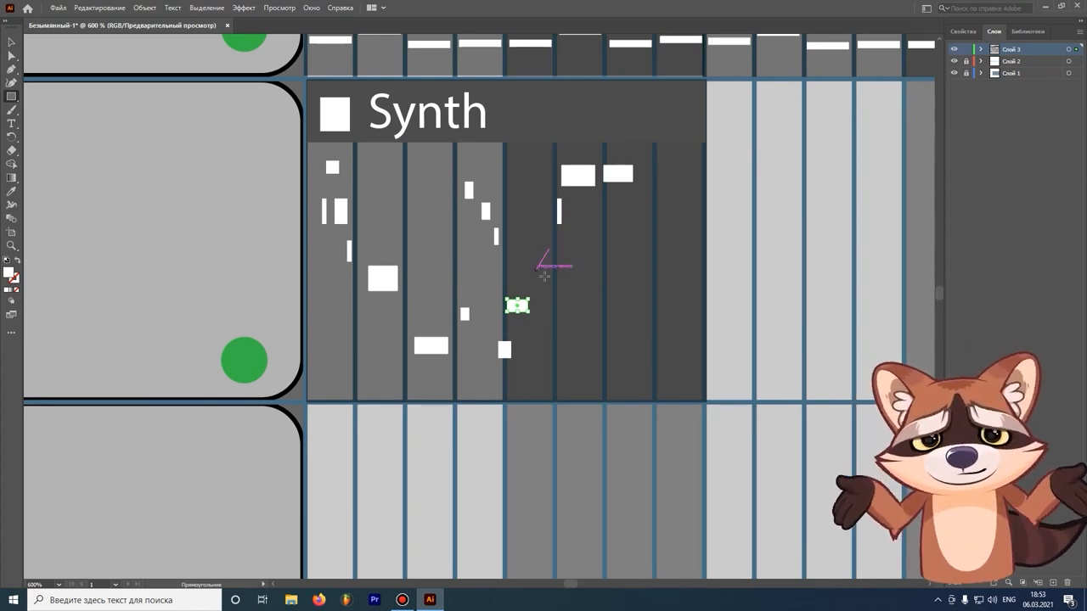
pyautogui.moveTo(536, 270); pyautogui.dragTo(558, 282)
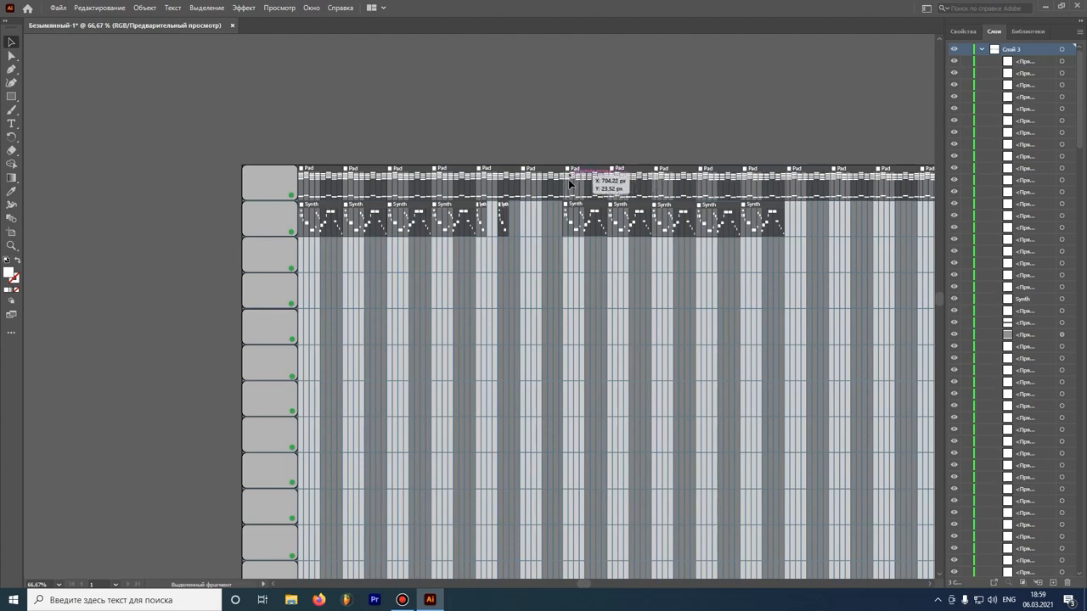
# - Move the empty Synth clip copy to the third track row below the second Synth clip and rename it Bells
pyautogui.scroll(-2, 433, 274)
pyautogui.scroll(2, 379, 277)
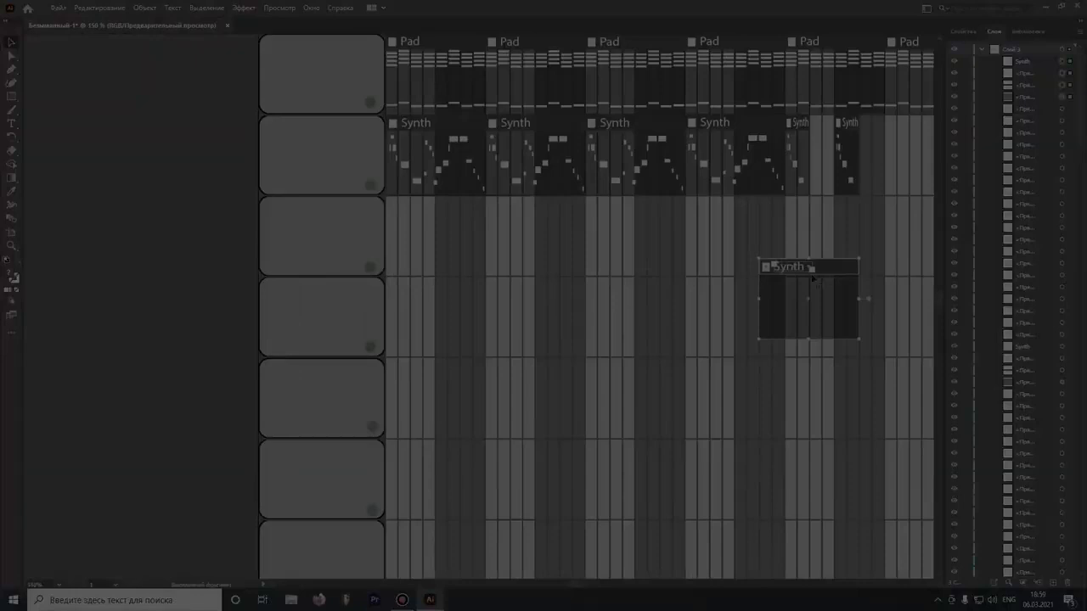
pyautogui.moveTo(812, 272); pyautogui.dragTo(557, 205)
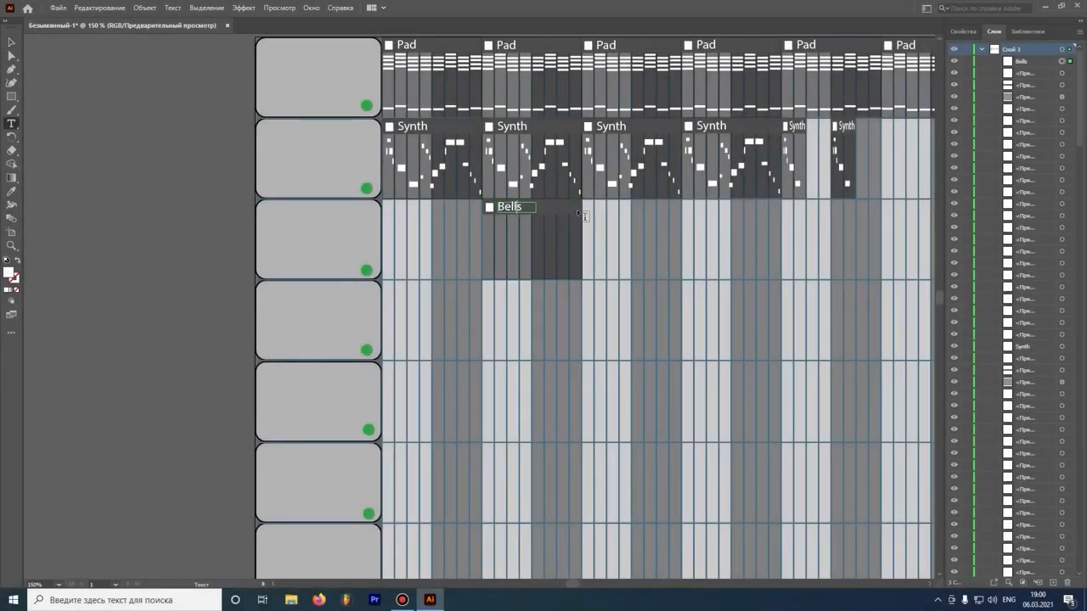
pyautogui.press('Escape')
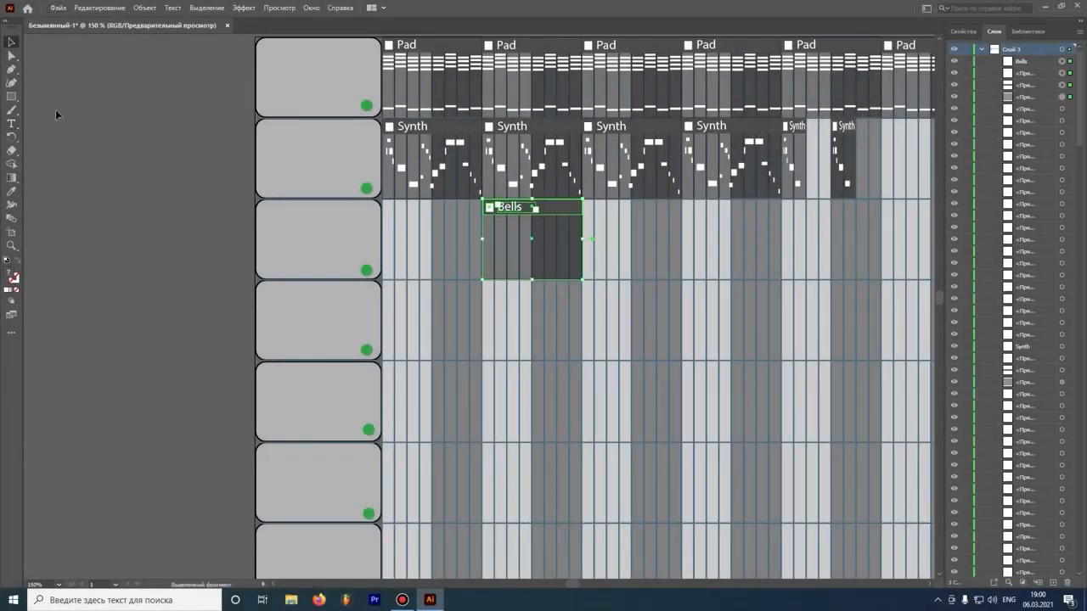
# - Paint scattered white round dots as notes across all columns of the Bells clip with the Paintbrush tool
pyautogui.hotkey('ctrl', '=')
pyautogui.hotkey('ctrl', '=')
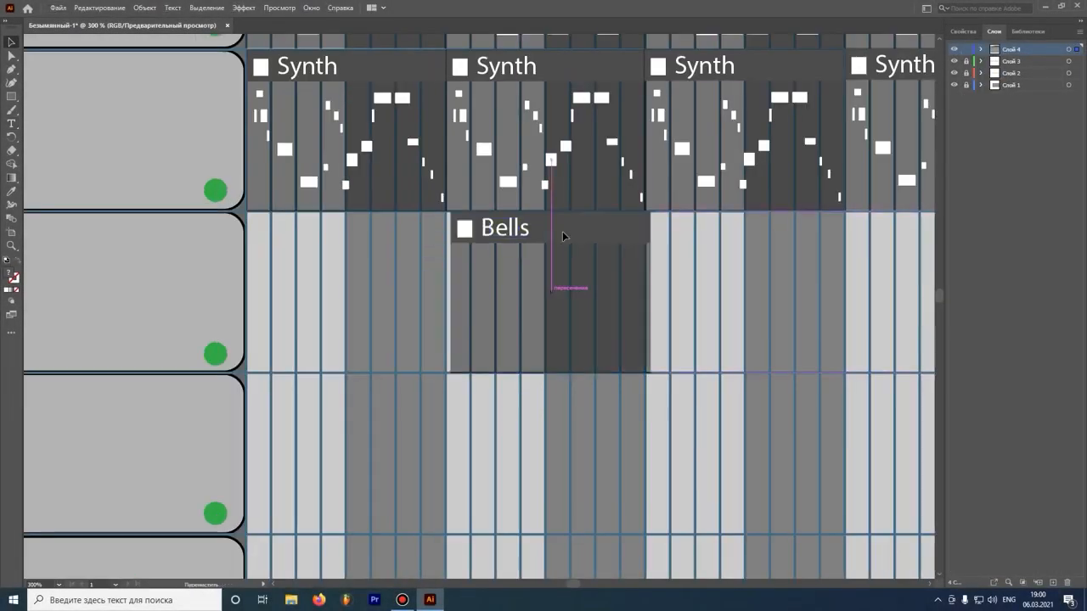
pyautogui.hotkey('ctrl', '=')
pyautogui.hotkey('ctrl', '=')
pyautogui.click(11, 110)
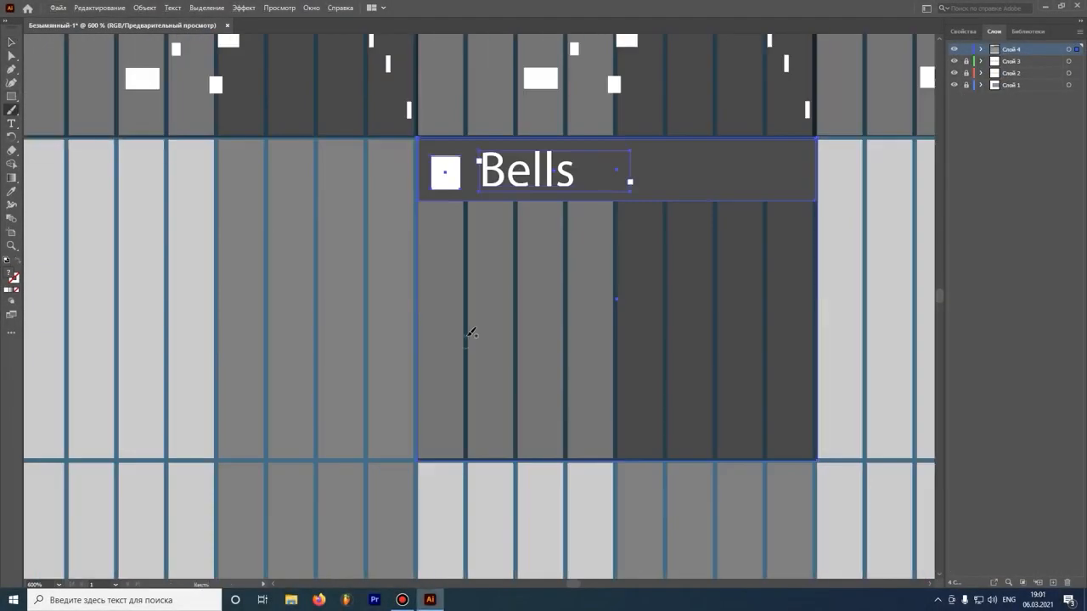
pyautogui.click(424, 355)
pyautogui.click(432, 343)
pyautogui.click(437, 334)
pyautogui.click(447, 346)
pyautogui.click(456, 332)
pyautogui.click(468, 353)
pyautogui.click(472, 337)
pyautogui.click(560, 293)
pyautogui.click(571, 307)
pyautogui.click(581, 323)
pyautogui.click(594, 339)
pyautogui.click(606, 357)
pyautogui.moveTo(631, 250); pyautogui.dragTo(611, 267)
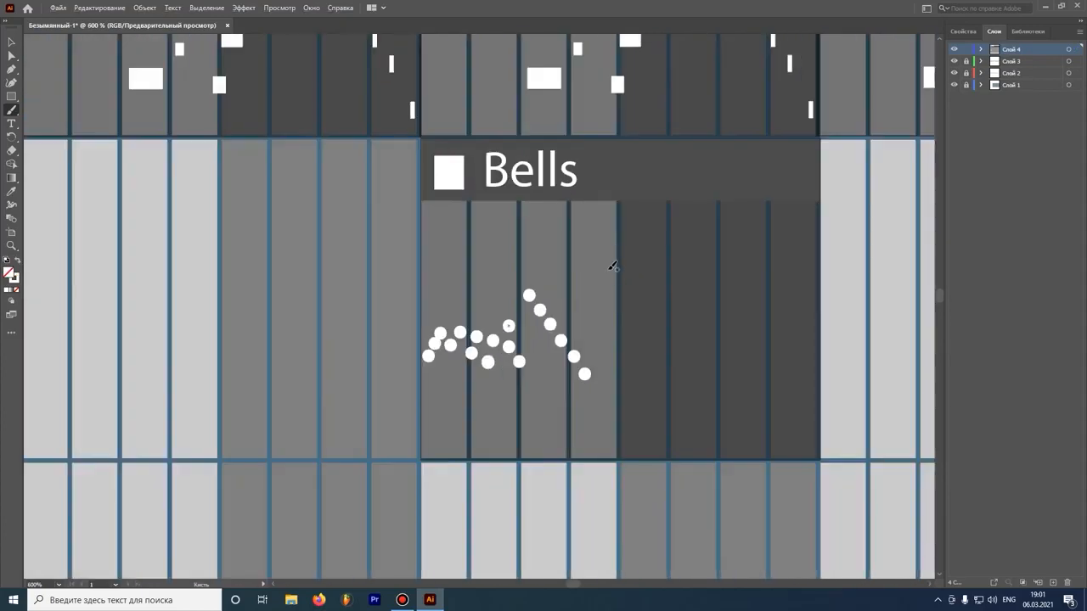
pyautogui.click(679, 343)
pyautogui.click(690, 332)
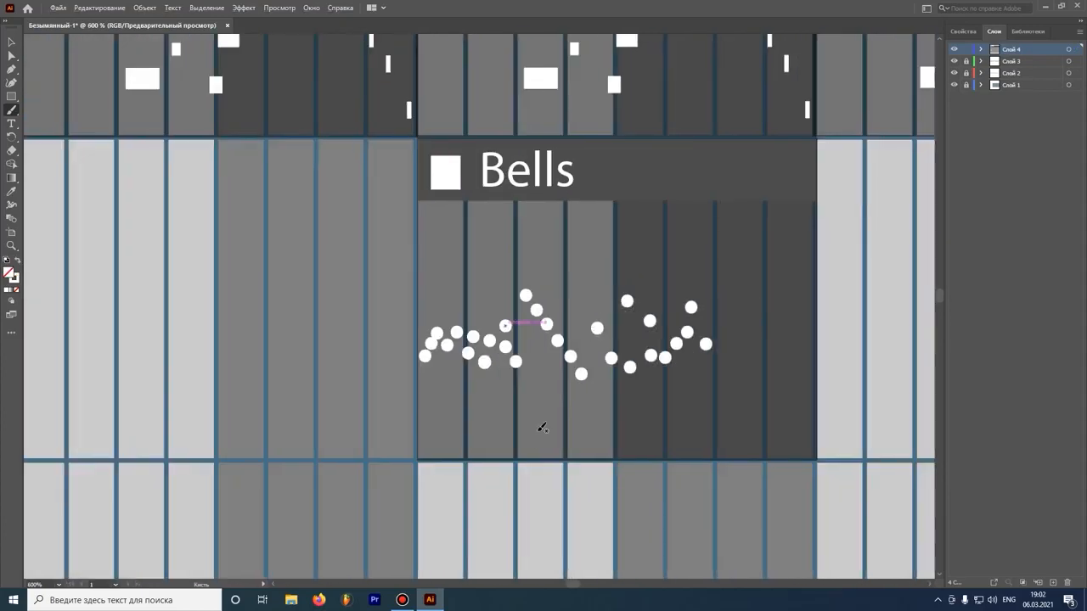
pyautogui.click(779, 221)
pyautogui.click(786, 252)
pyautogui.click(792, 401)
pyautogui.click(811, 401)
pyautogui.click(800, 446)
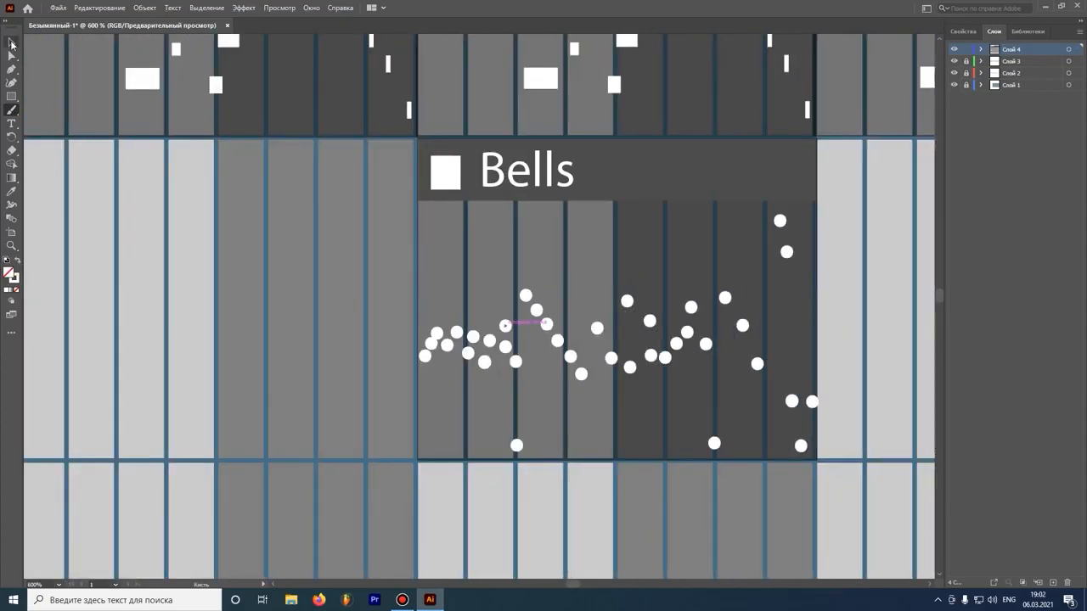
# - Duplicate the finished Bells clip to its right along the third track row
pyautogui.click(11, 41)
pyautogui.scroll(-2, 703, 343)
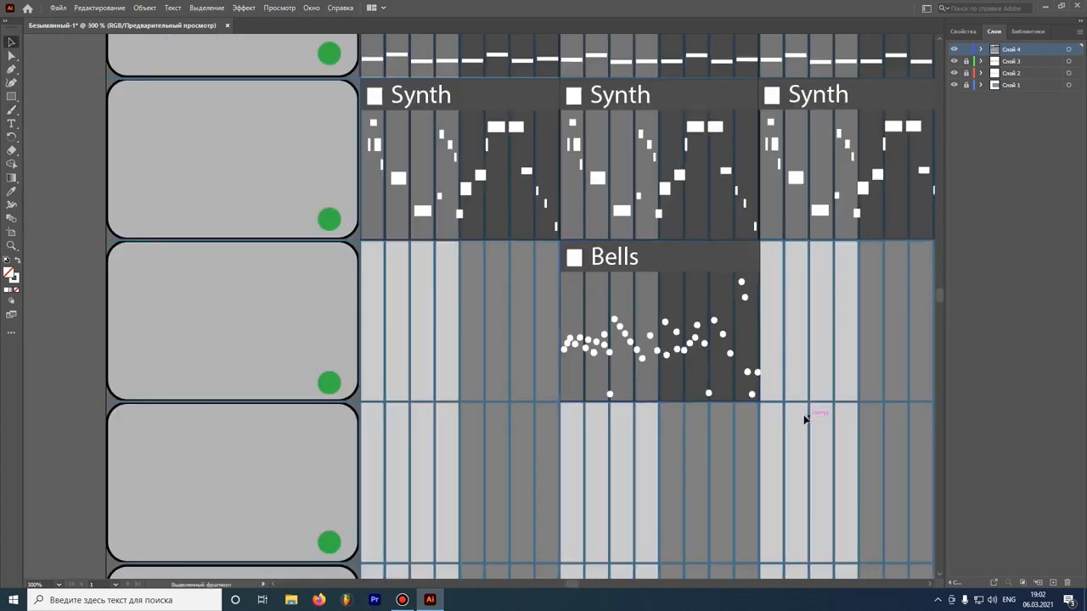
pyautogui.click(644, 291)
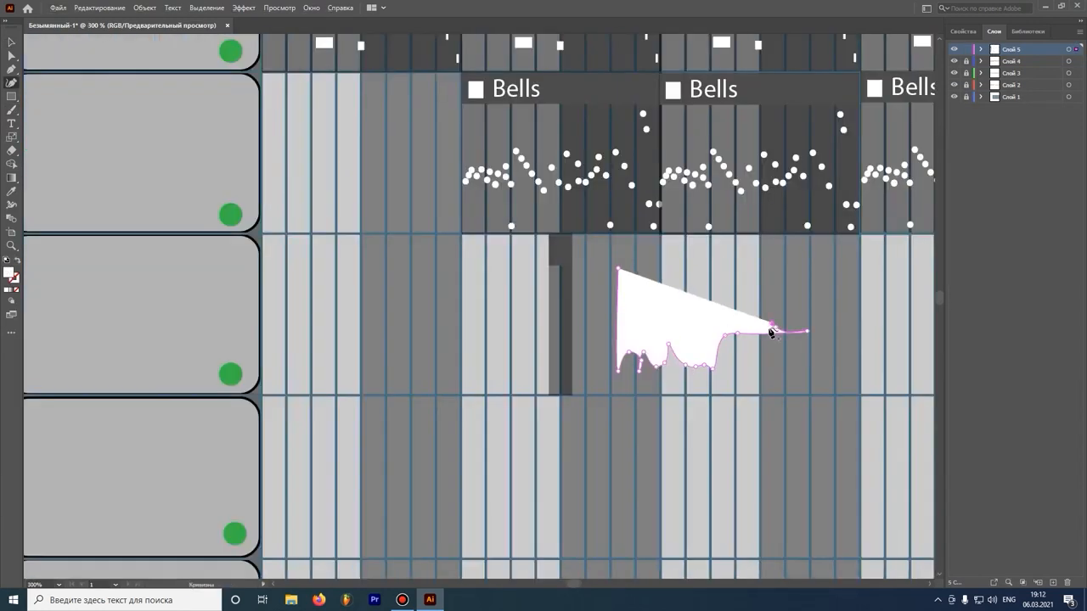
# - Trace the jagged upper edge of the white waveform in the fourth track row with the Curvature tool and close the shape
pyautogui.moveTo(770, 332)
pyautogui.mouseDown()
pyautogui.moveTo(632, 270)
pyautogui.moveTo(680, 270)
pyautogui.moveTo(624, 267)
pyautogui.mouseUp()
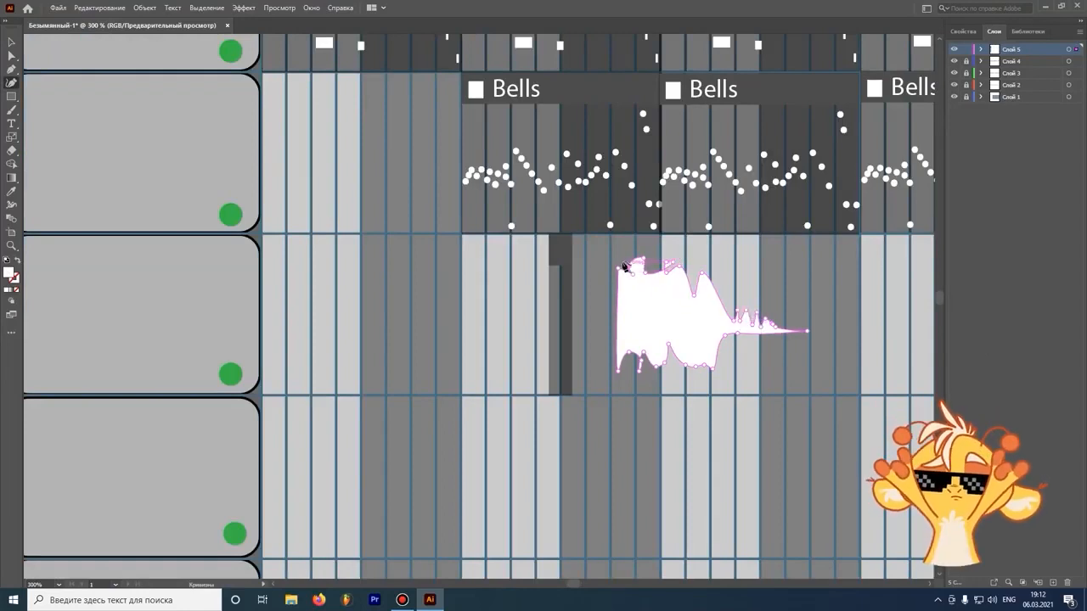
pyautogui.click(622, 262)
pyautogui.click(618, 268)
# - Convert the smooth anchor points of the waveform's tall right peak and the valley beside it to sharp corners
pyautogui.scroll(2, 633, 280)
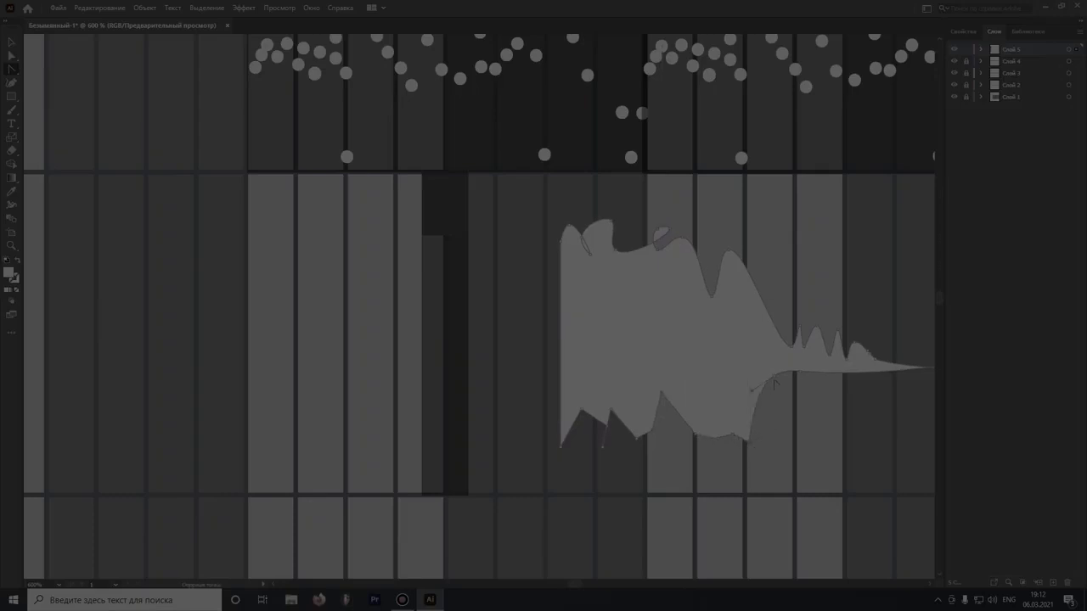
pyautogui.scroll(-2, 718, 389)
pyautogui.scroll(2, 816, 397)
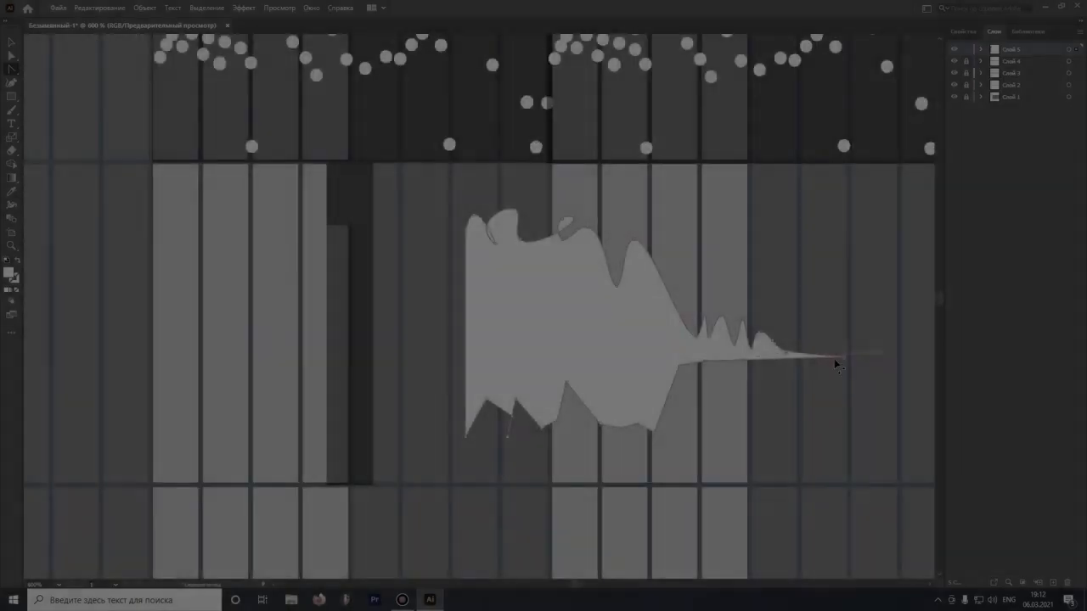
pyautogui.scroll(5, 833, 358)
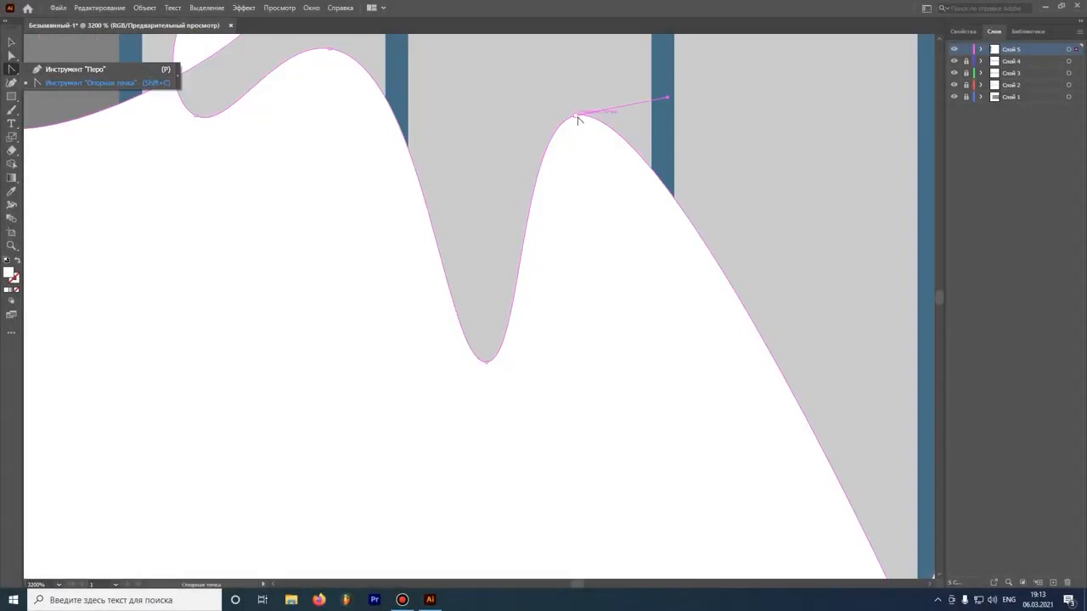
pyautogui.click(576, 114)
pyautogui.click(485, 360)
# - Convert the smooth anchor points of the waveform's peak before the valley and of the small adjoining loop to sharp corners
pyautogui.scroll(-2, 352, 133)
pyautogui.scroll(2, 363, 107)
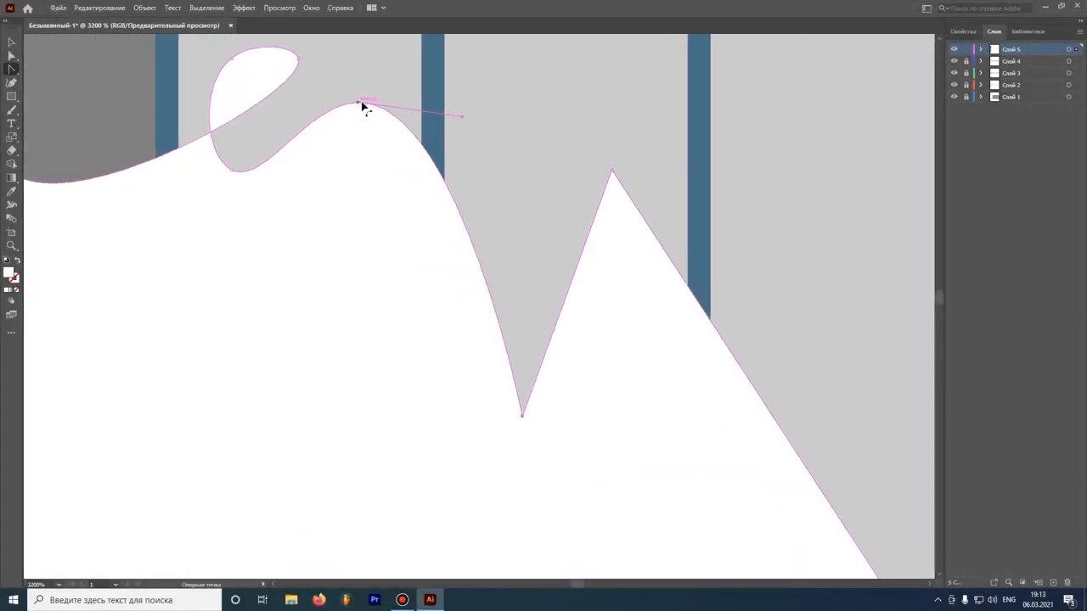
pyautogui.click(366, 105)
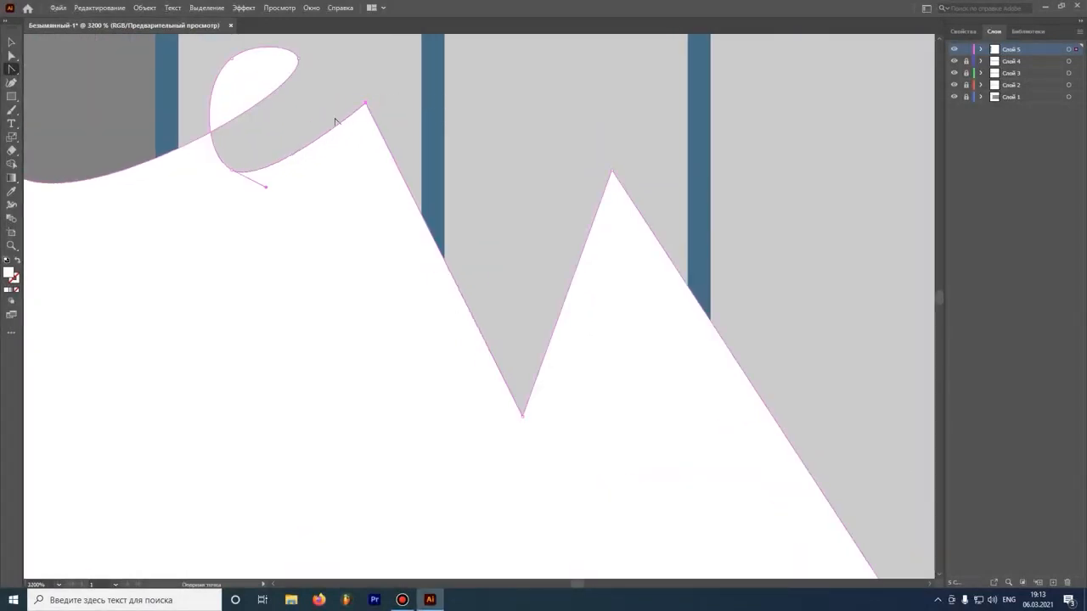
pyautogui.click(230, 170)
pyautogui.click(231, 60)
pyautogui.click(299, 60)
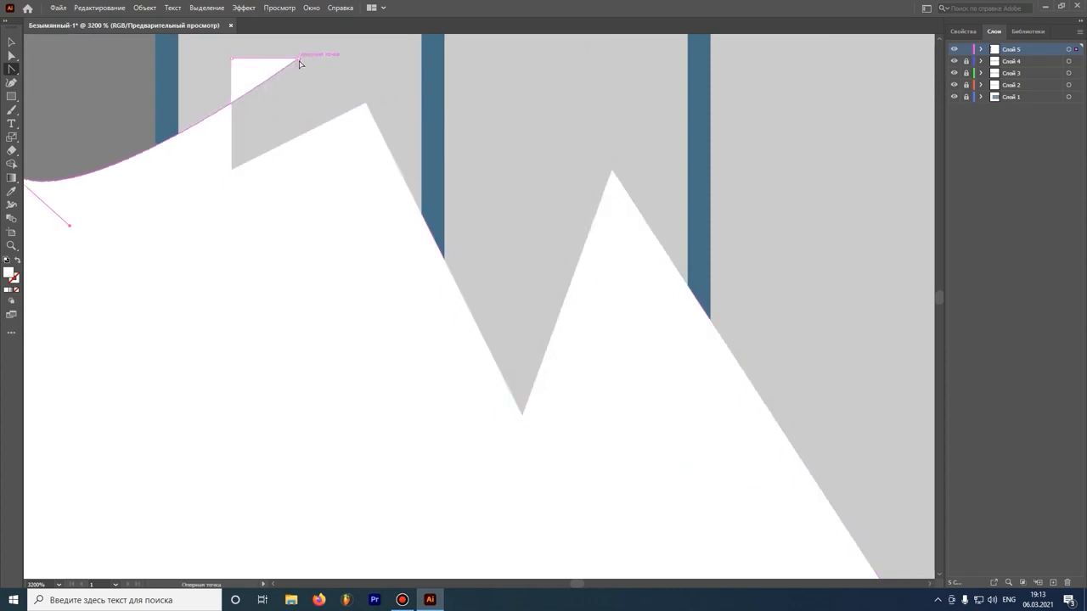
# - Convert the remaining smooth valley and rounded peaks on the left of the white waveform's upper edge to sharp corners
pyautogui.scroll(-2, 421, 143)
pyautogui.scroll(1, 210, 131)
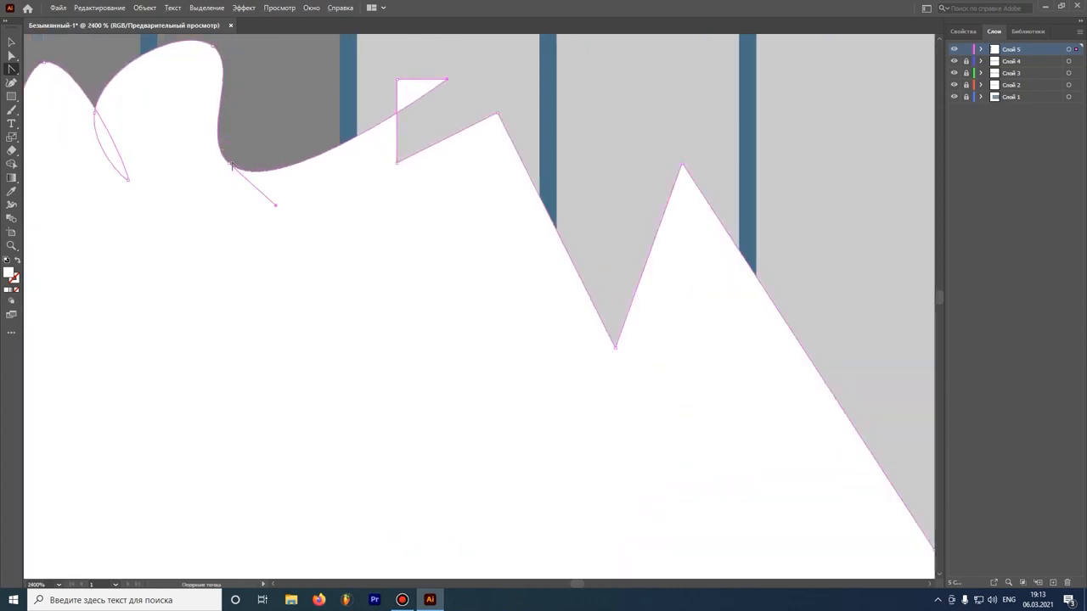
pyautogui.click(230, 163)
pyautogui.click(212, 47)
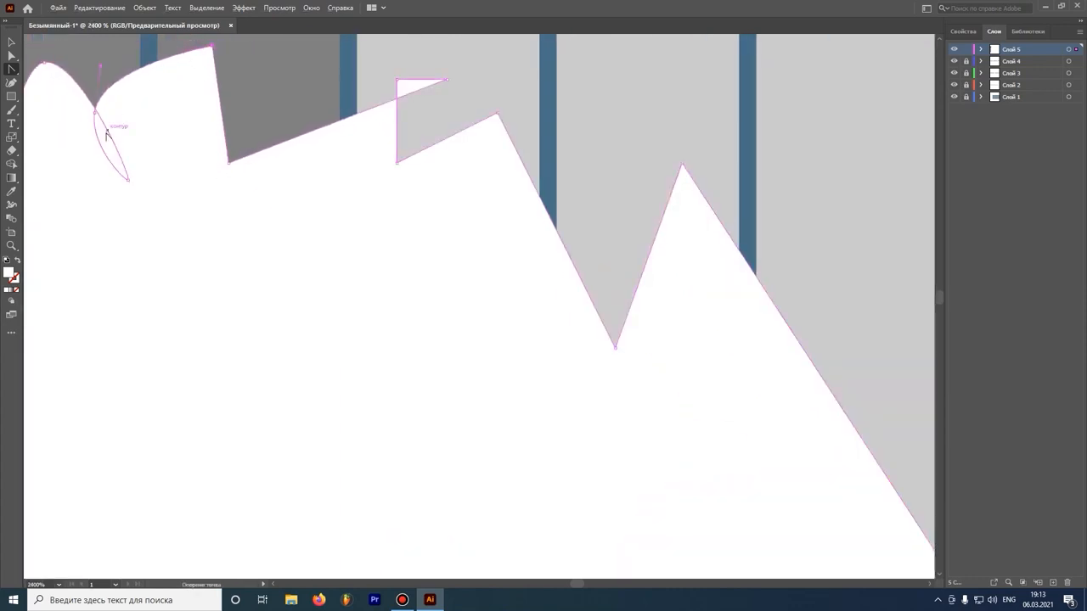
pyautogui.click(95, 112)
pyautogui.click(45, 62)
pyautogui.scroll(-1, 85, 119)
# - Reshape the jagged upper and lower edges of the white waveform by adjusting its anchor points
pyautogui.moveTo(393, 159); pyautogui.dragTo(347, 125)
pyautogui.moveTo(448, 70); pyautogui.dragTo(414, 147)
pyautogui.moveTo(459, 147); pyautogui.dragTo(448, 126)
pyautogui.moveTo(605, 92); pyautogui.dragTo(460, 147)
pyautogui.moveTo(761, 147); pyautogui.dragTo(602, 247)
pyautogui.scroll(-1, 348, 425)
pyautogui.moveTo(783, 267); pyautogui.dragTo(614, 255)
pyautogui.moveTo(365, 395); pyautogui.dragTo(356, 442)
pyautogui.moveTo(405, 471); pyautogui.dragTo(391, 432)
pyautogui.moveTo(636, 453); pyautogui.dragTo(609, 382)
pyautogui.scroll(-4, 517, 301)
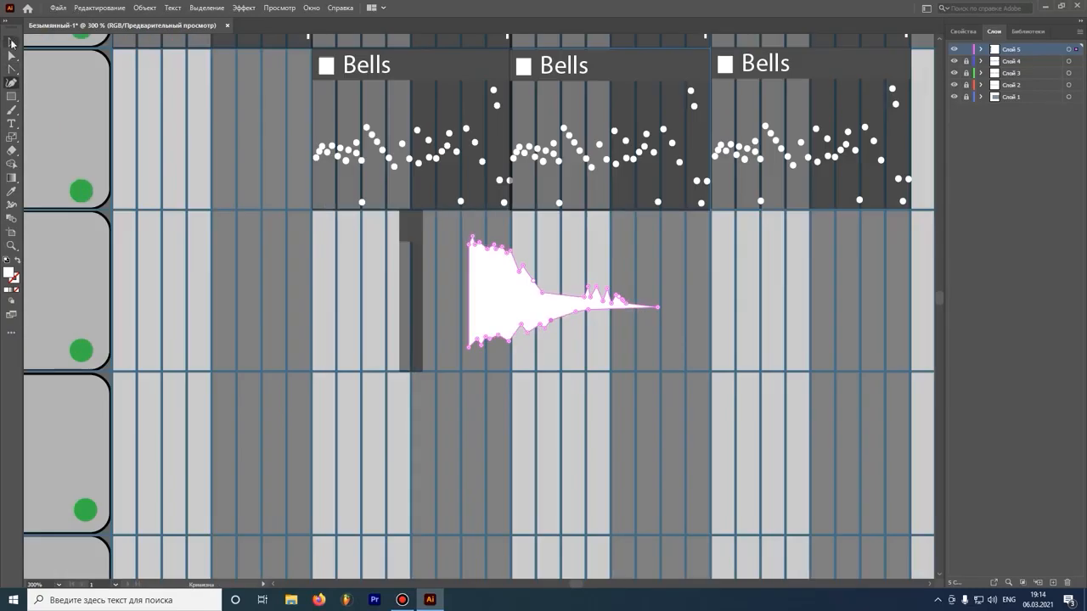
# - Move the white waveform onto the narrow clip block in the fourth track row and squeeze it to the block's width
pyautogui.click(11, 41)
pyautogui.click(273, 264)
pyautogui.scroll(1, 414, 333)
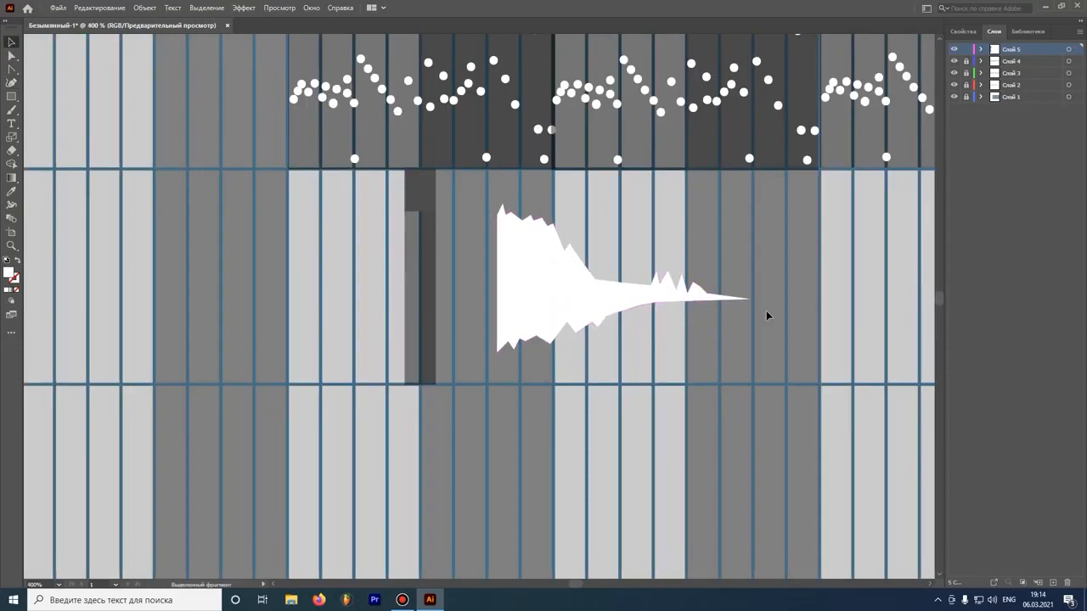
pyautogui.moveTo(539, 276); pyautogui.dragTo(453, 290)
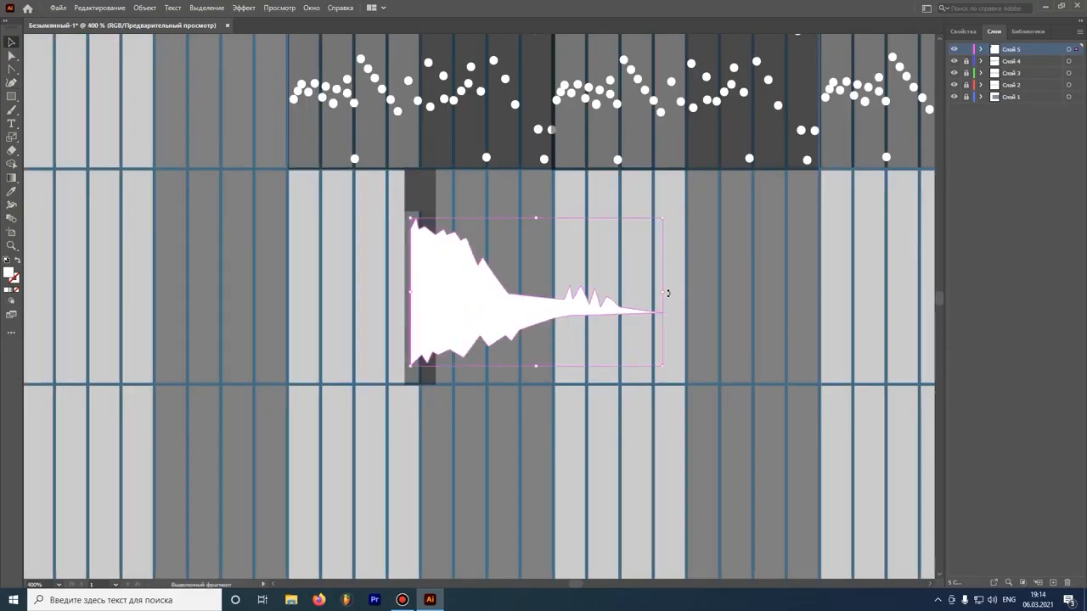
pyautogui.moveTo(663, 291); pyautogui.dragTo(413, 311)
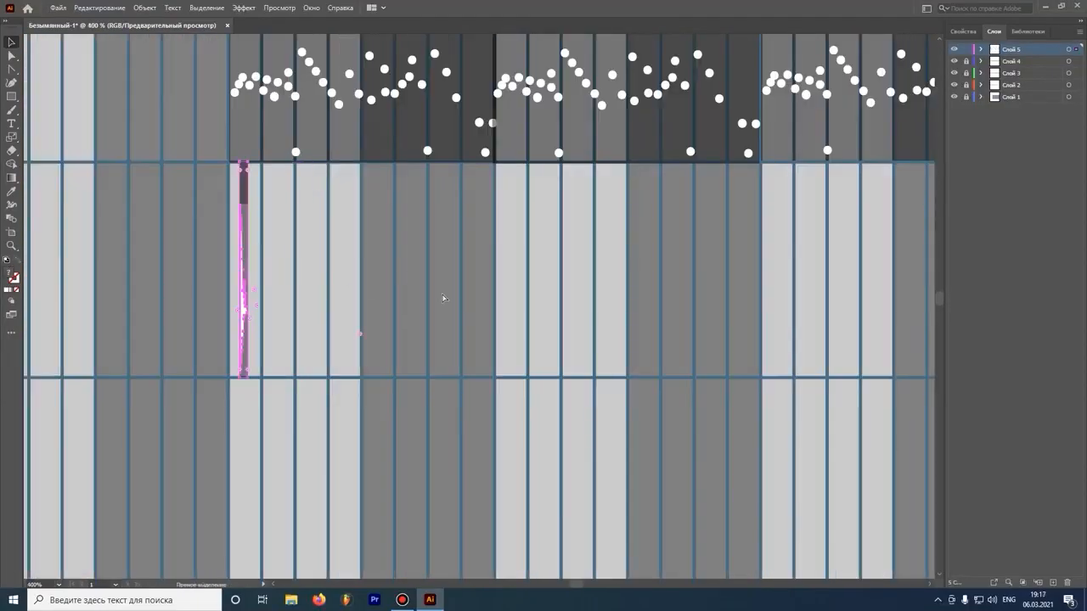
pyautogui.click(443, 190)
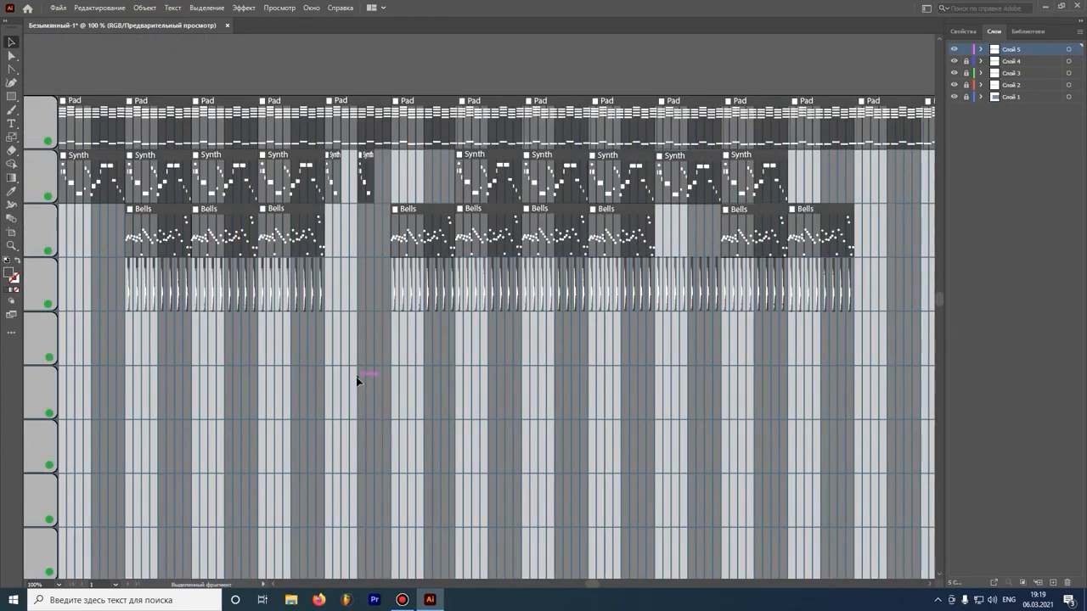
# - Draw a zigzag line with three tall peaks using the Pen tool across the empty track rows below the waveform clips
pyautogui.scroll(-4, 356, 376)
pyautogui.scroll(4, 272, 377)
pyautogui.scroll(-2, 511, 385)
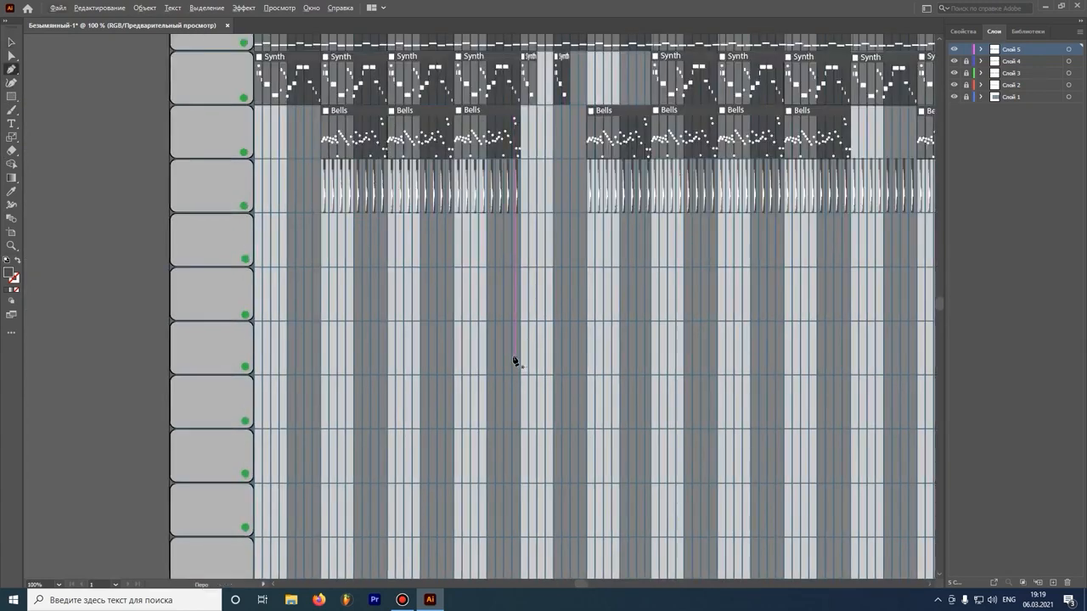
pyautogui.scroll(1, 456, 312)
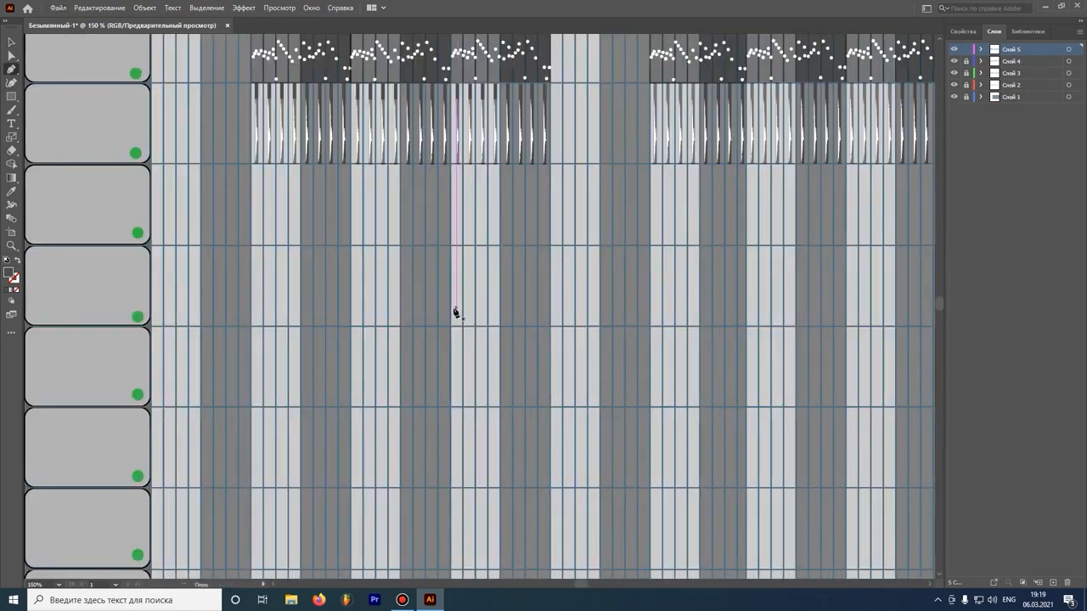
pyautogui.click(388, 402)
pyautogui.click(469, 231)
pyautogui.click(499, 466)
pyautogui.click(582, 206)
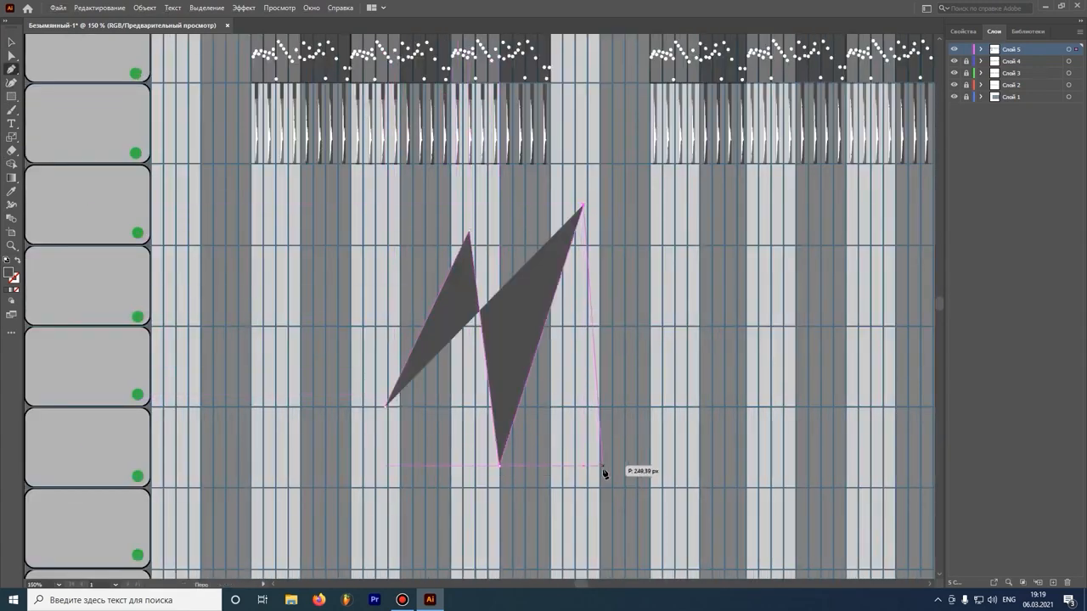
pyautogui.click(602, 465)
pyautogui.click(687, 192)
pyautogui.click(731, 423)
pyautogui.click(771, 312)
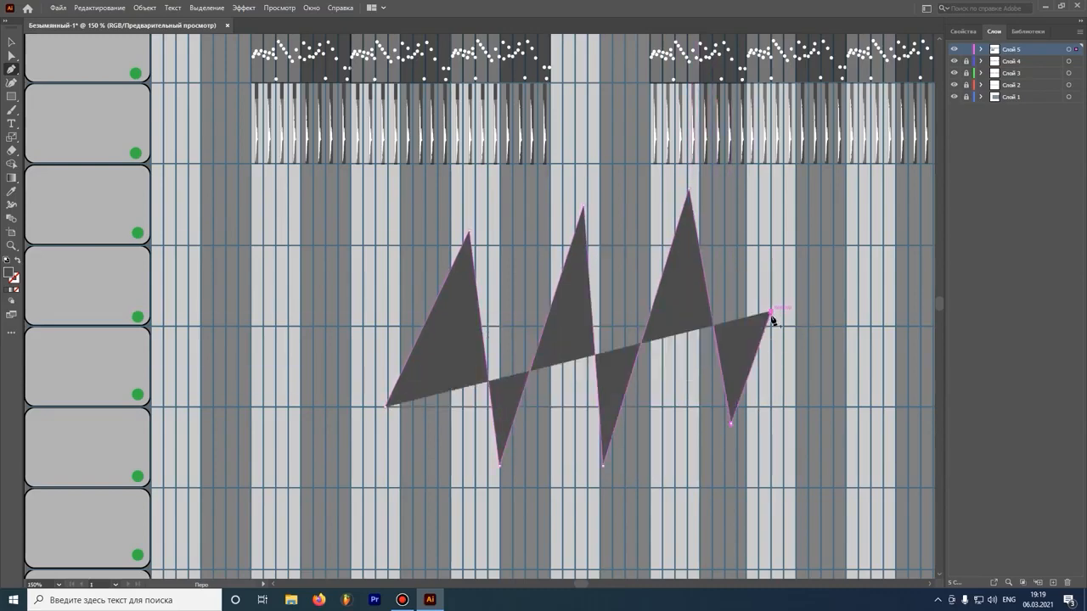
# - Continue the zigzag line with small, decaying peaks and end it in a flat tail
pyautogui.click(782, 368)
pyautogui.click(804, 311)
pyautogui.click(811, 343)
pyautogui.click(848, 328)
pyautogui.click(857, 342)
pyautogui.click(922, 341)
# - Give the zigzag line a white 1 pt stroke without fill and squeeze it horizontally
pyautogui.press('v')
pyautogui.hotkey('shift', 'x')
pyautogui.click(963, 31)
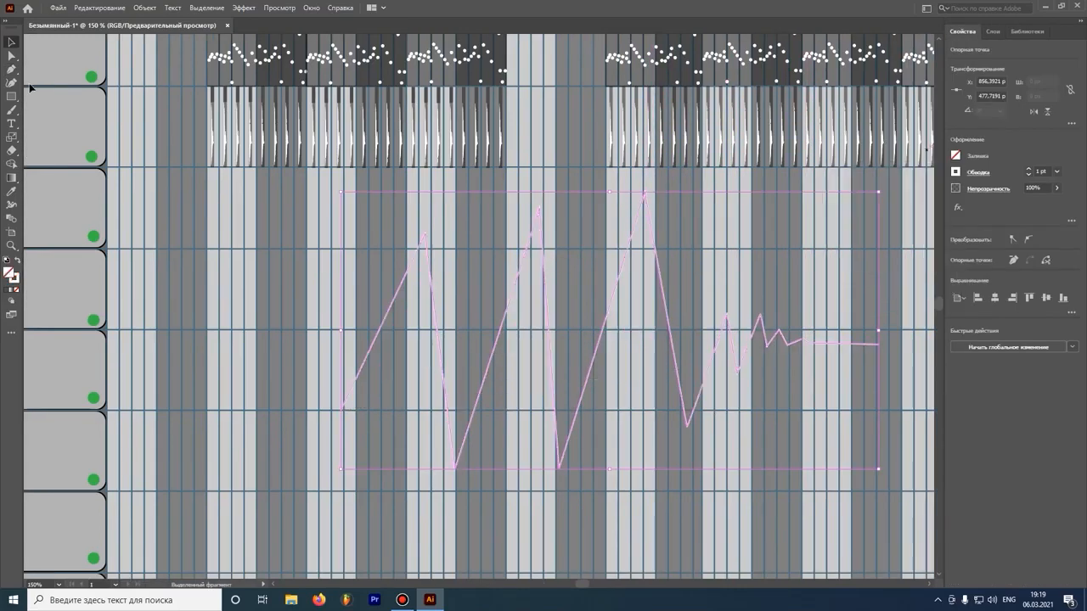
pyautogui.scroll(-1, 565, 255)
pyautogui.moveTo(773, 295); pyautogui.dragTo(438, 293)
# - Position the squeezed white zigzag inside the narrow clip block as its waveform
pyautogui.scroll(7, 383, 340)
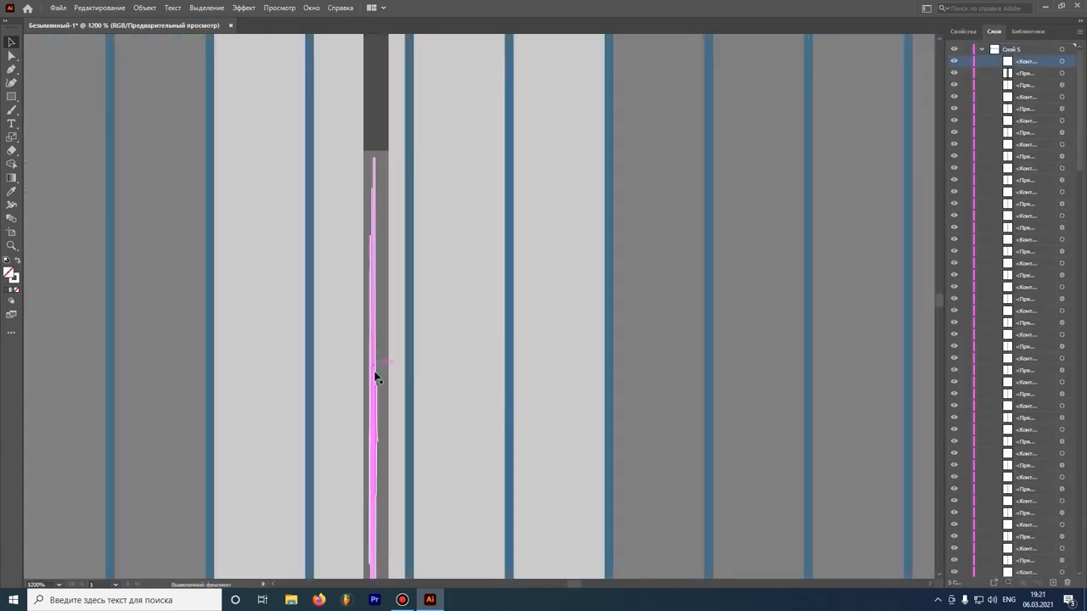
pyautogui.moveTo(376, 377); pyautogui.dragTo(566, 334)
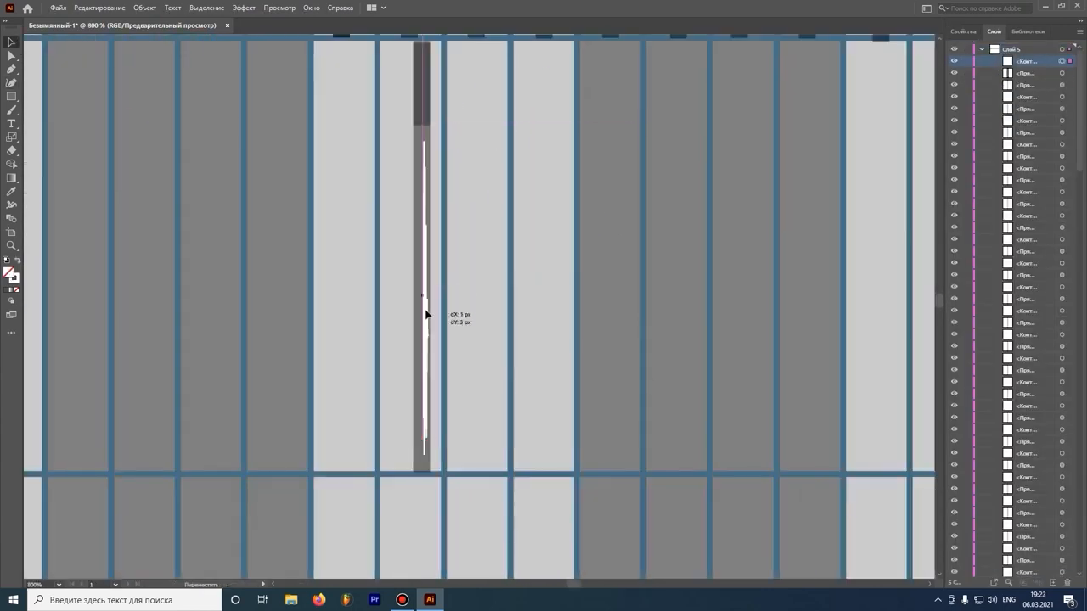
pyautogui.moveTo(427, 311); pyautogui.dragTo(517, 204)
pyautogui.scroll(-2, 572, 283)
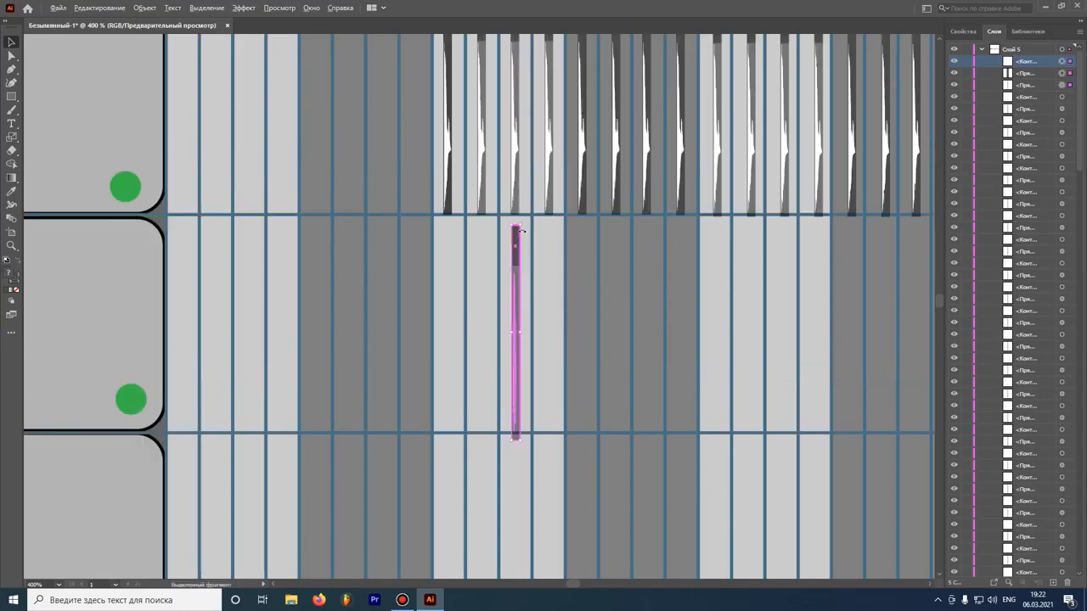
# - Move the narrow zigzag clip to the start of the fifth track row's bar beneath the third Bells clip
pyautogui.scroll(-4, 516, 212)
pyautogui.scroll(2, 558, 245)
pyautogui.moveTo(487, 257); pyautogui.dragTo(658, 254)
pyautogui.scroll(5, 658, 255)
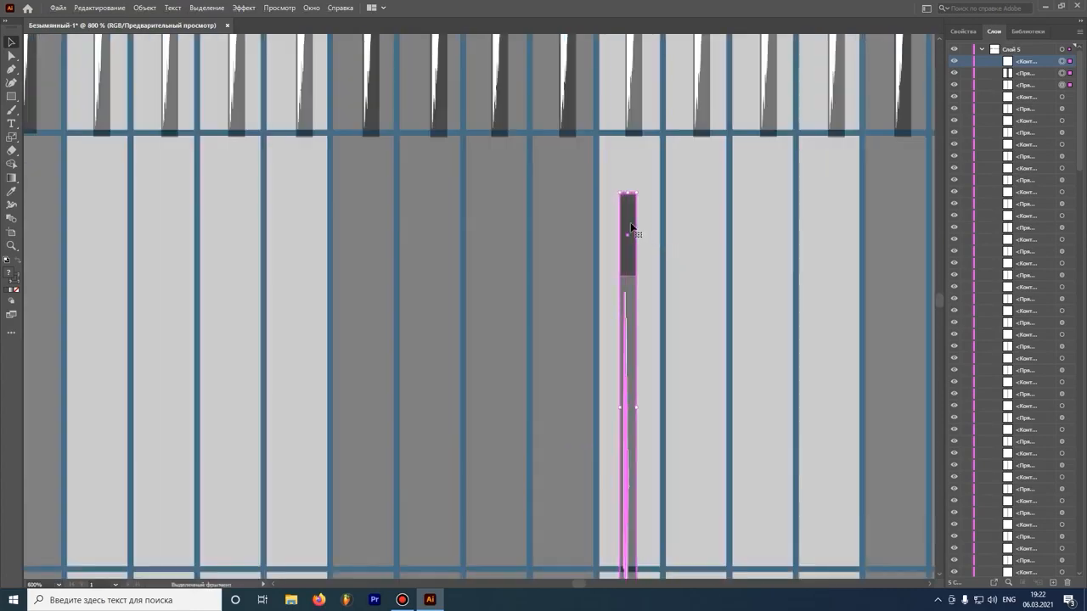
pyautogui.scroll(-3, 565, 356)
pyautogui.scroll(1, 623, 342)
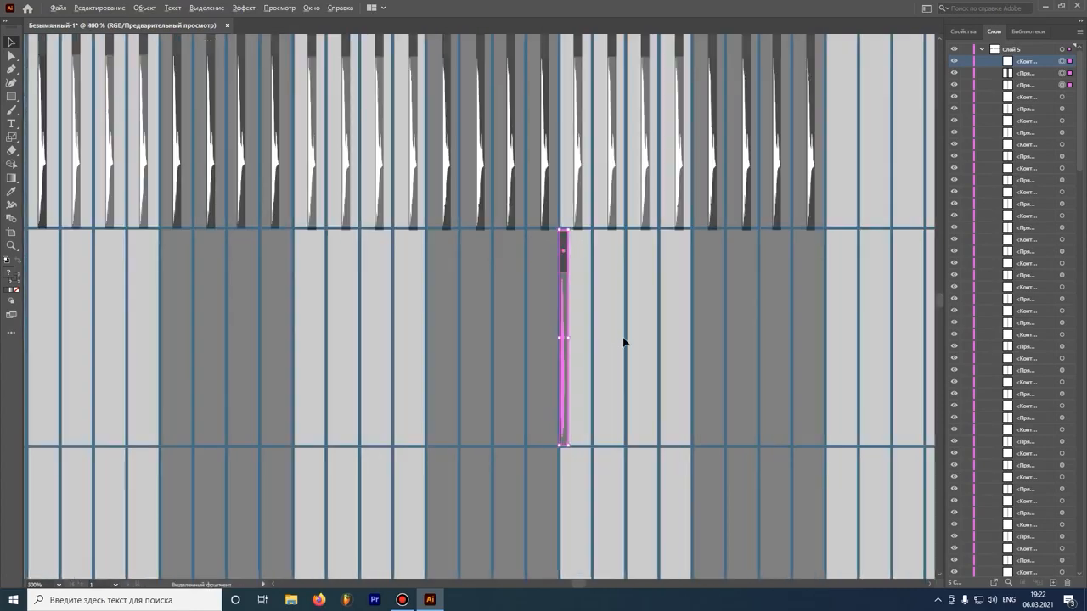
# - Paste copies of the narrow zigzag clip along the lighter first half of the bar in the fifth track row
pyautogui.hotkey('ctrl', 'v')
pyautogui.moveTo(481, 234); pyautogui.dragTo(598, 268)
pyautogui.hotkey('ctrl', 'v')
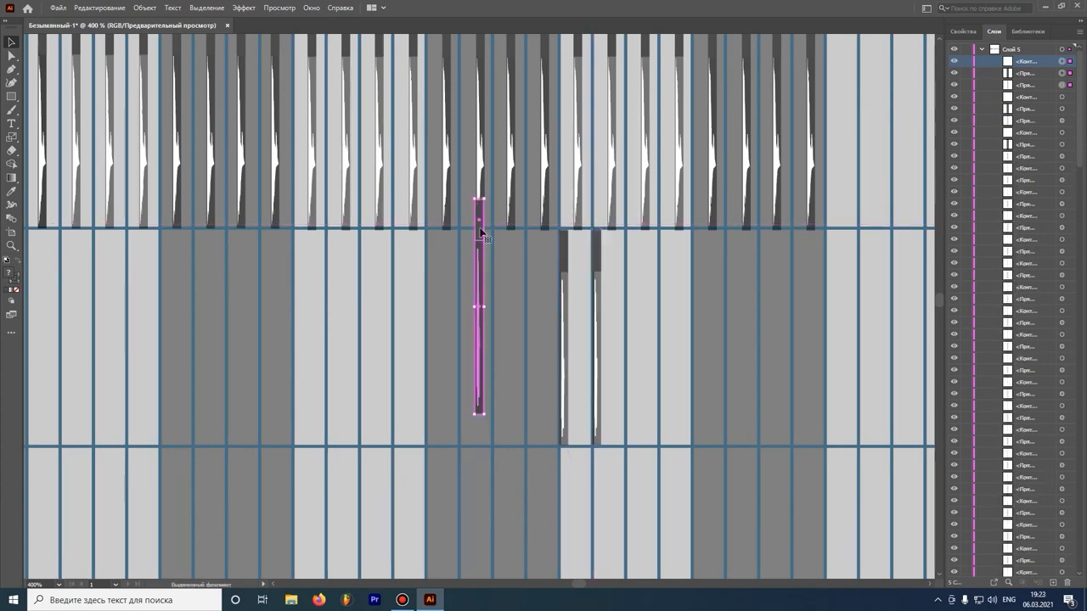
pyautogui.hotkey('ctrl', 'v')
pyautogui.moveTo(478, 235); pyautogui.dragTo(685, 267)
# - Paste further copies of the narrow zigzag clip through the darker second half of the bar and along the fifth track row
pyautogui.click(781, 287)
pyautogui.hotkey('ctrl', 'v')
pyautogui.moveTo(478, 235); pyautogui.dragTo(739, 266)
pyautogui.hotkey('ctrl', 'v')
pyautogui.hotkey('ctrl', 'v')
pyautogui.moveTo(478, 234); pyautogui.dragTo(792, 266)
pyautogui.scroll(-3, 585, 281)
pyautogui.moveTo(485, 264); pyautogui.dragTo(582, 279)
pyautogui.hotkey('ctrl', 'v')
pyautogui.scroll(-4, 648, 280)
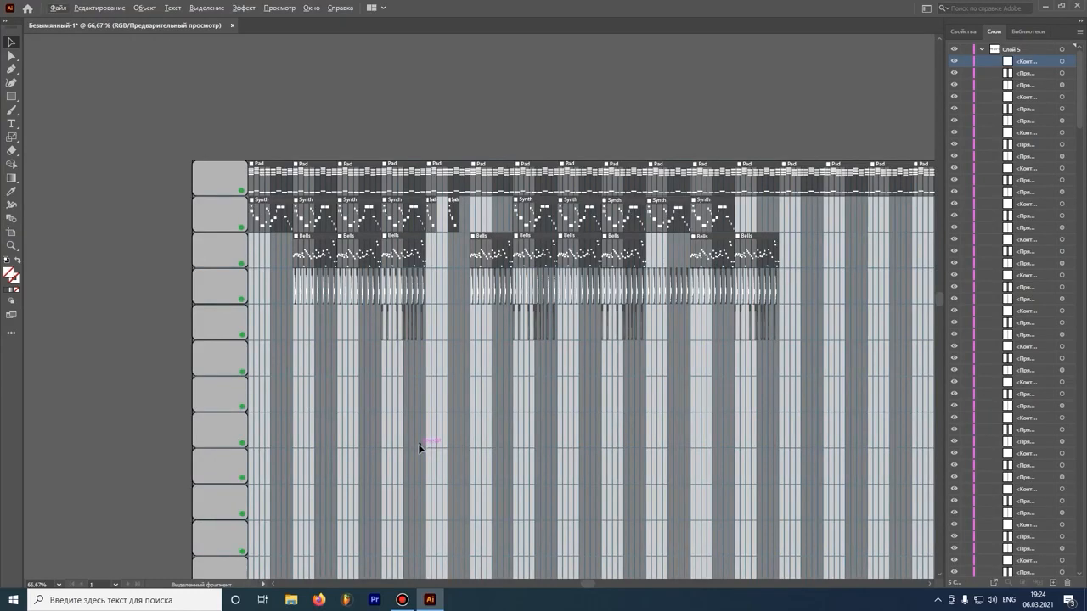
# - Collapse and lock the waveform clips' layer Слой 5 and add a new layer above it
pyautogui.scroll(2, 237, 355)
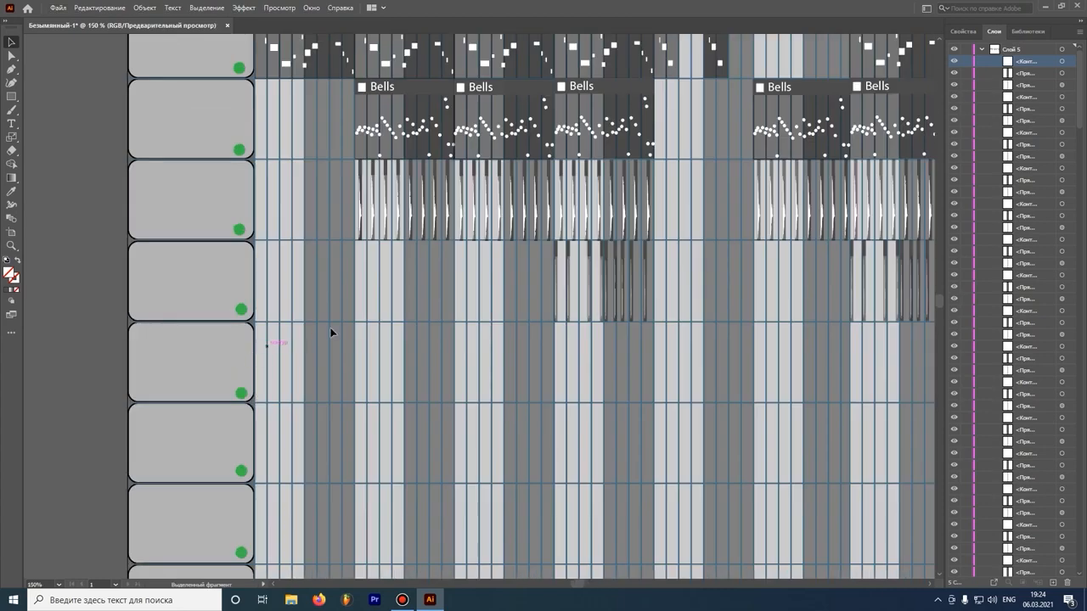
pyautogui.scroll(-1, 405, 293)
pyautogui.scroll(1, 395, 221)
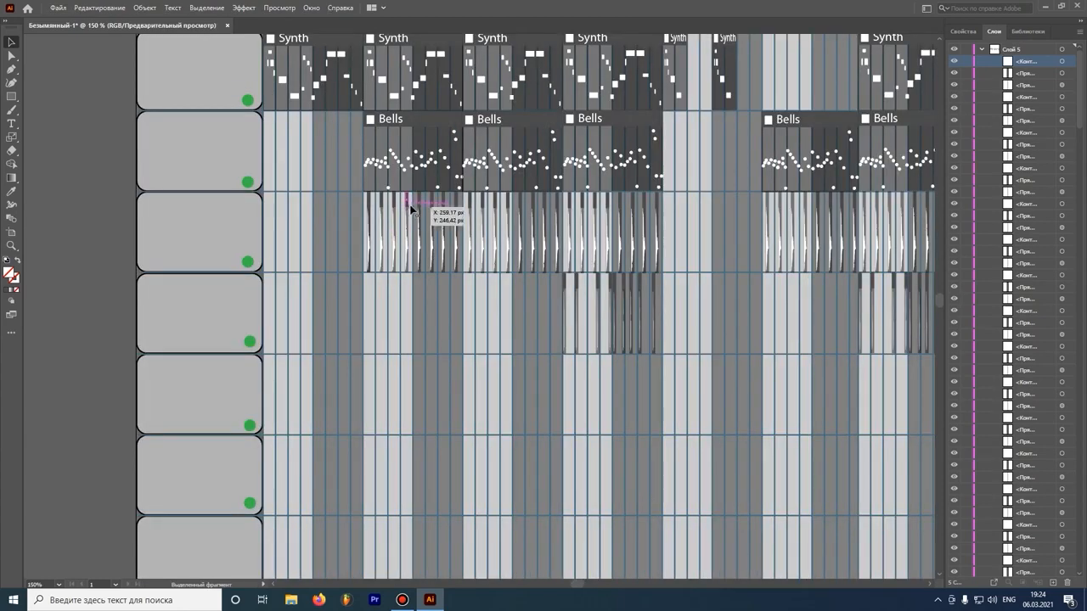
pyautogui.click(982, 49)
pyautogui.click(1053, 583)
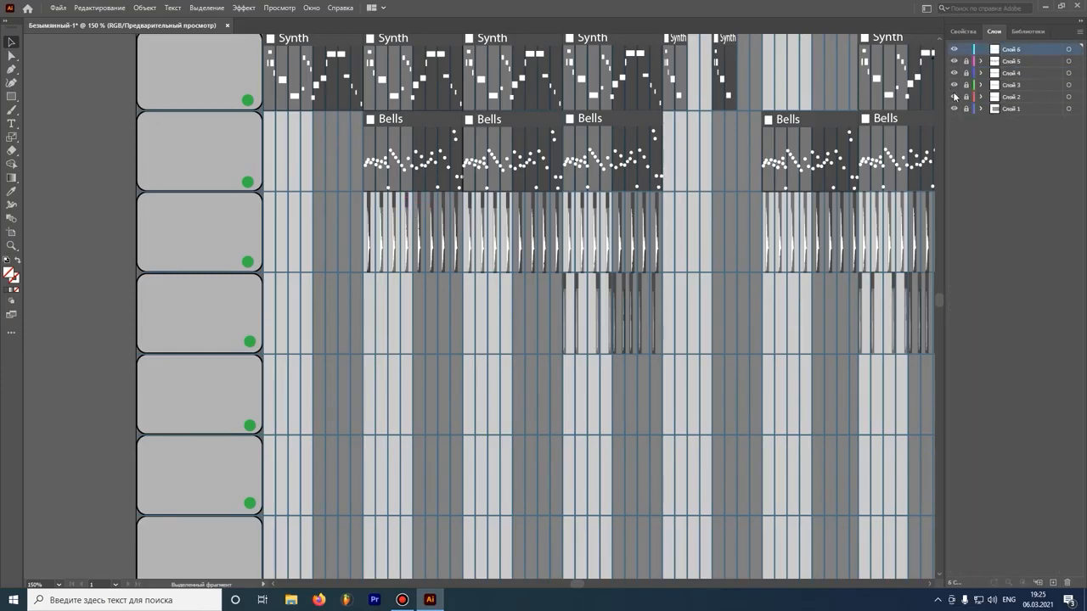
# - Paste an empty clip block into the sixth track row and title it 808
pyautogui.hotkey('ctrl', 'v')
pyautogui.moveTo(498, 277); pyautogui.dragTo(447, 378)
pyautogui.click(11, 124)
pyautogui.write('808')
# - Draw short white note rectangles at varying heights in the lighter first half of the 808 clip
pyautogui.scroll(3, 553, 309)
pyautogui.click(11, 96)
pyautogui.scroll(4, 241, 350)
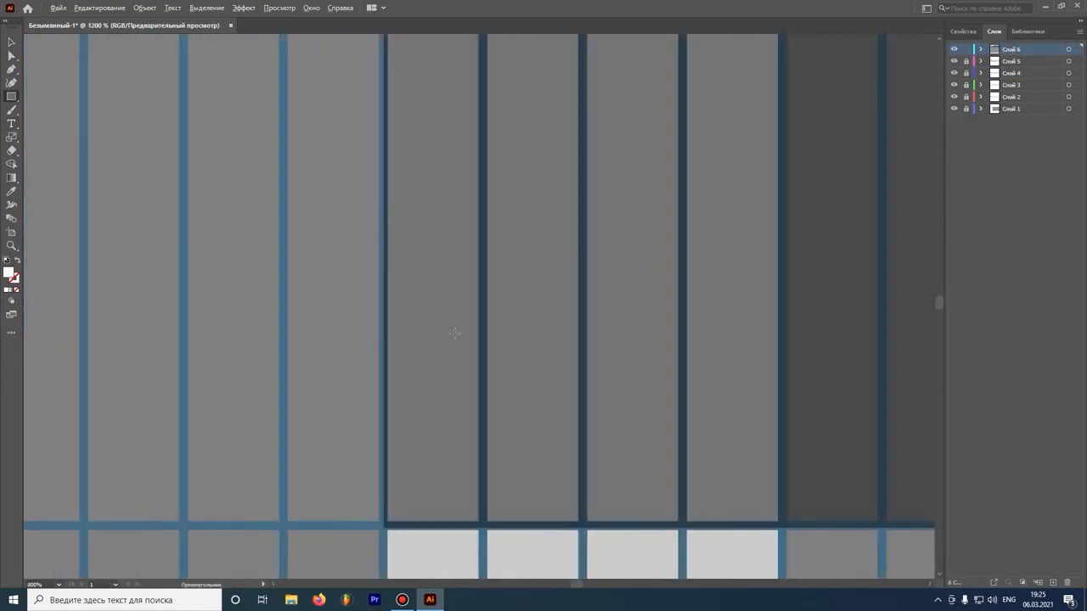
pyautogui.moveTo(388, 338); pyautogui.dragTo(455, 348)
pyautogui.scroll(-7, 529, 390)
pyautogui.scroll(3, 547, 353)
pyautogui.scroll(2, 541, 430)
pyautogui.moveTo(424, 429)
pyautogui.mouseDown()
pyautogui.moveTo(467, 438)
pyautogui.moveTo(453, 433)
pyautogui.mouseUp()
pyautogui.scroll(5, 450, 556)
pyautogui.moveTo(502, 523); pyautogui.dragTo(502, 502)
pyautogui.scroll(-2, 478, 475)
pyautogui.moveTo(480, 368); pyautogui.dragTo(514, 379)
pyautogui.moveTo(525, 369); pyautogui.dragTo(638, 413)
pyautogui.moveTo(671, 436); pyautogui.dragTo(736, 450)
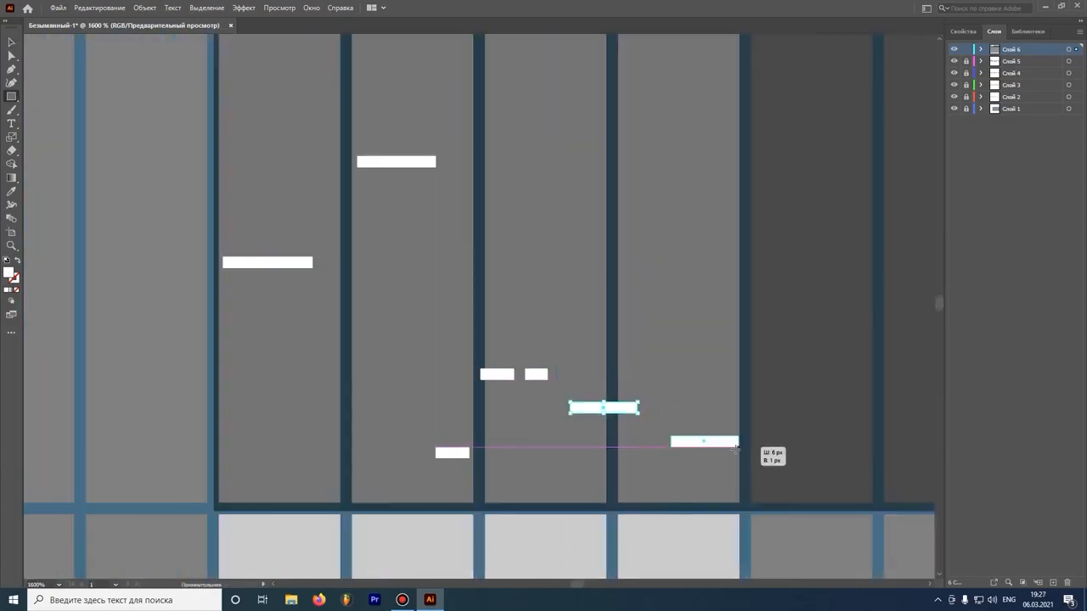
# - Draw the remaining short white note rectangles in the darker second half of the 808 clip
pyautogui.scroll(-3, 609, 274)
pyautogui.moveTo(514, 268); pyautogui.dragTo(559, 280)
pyautogui.moveTo(571, 268); pyautogui.dragTo(616, 279)
pyautogui.scroll(-3, 621, 326)
pyautogui.moveTo(631, 276); pyautogui.dragTo(673, 281)
pyautogui.moveTo(680, 356); pyautogui.dragTo(697, 361)
pyautogui.moveTo(703, 355); pyautogui.dragTo(771, 382)
pyautogui.scroll(-2, 433, 272)
# - Select the complete 808 clip with its notes and duplicate it into the adjoining bar of the sixth track row
pyautogui.click(11, 41)
pyautogui.moveTo(392, 360); pyautogui.dragTo(639, 193)
pyautogui.rightClick(638, 193)
pyautogui.click(679, 244)
pyautogui.scroll(-4, 317, 255)
pyautogui.keyDown('alt'); pyautogui.moveTo(358, 255); pyautogui.dragTo(492, 255); pyautogui.keyUp('alt')
# - Duplicate the 808 clips to further bars along the sixth track row, beneath the later Bells clips
pyautogui.scroll(2, 491, 289)
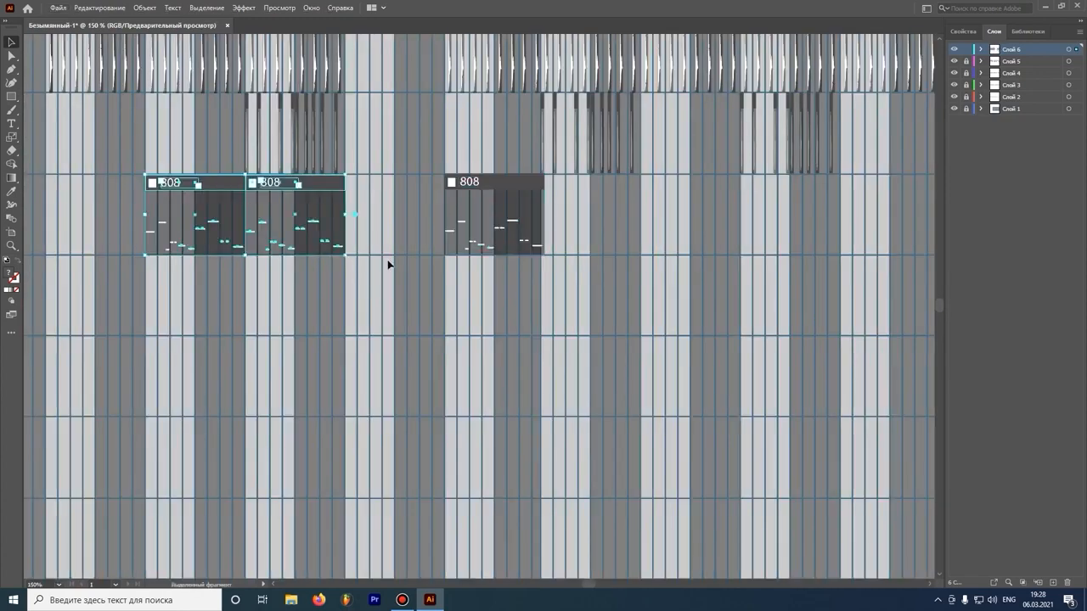
pyautogui.keyDown('alt'); pyautogui.moveTo(297, 212); pyautogui.dragTo(698, 213); pyautogui.keyUp('alt')
pyautogui.scroll(-1, 386, 314)
pyautogui.scroll(-1, 740, 286)
pyautogui.keyDown('alt'); pyautogui.moveTo(591, 246); pyautogui.dragTo(741, 247); pyautogui.keyUp('alt')
pyautogui.scroll(1, 865, 264)
pyautogui.scroll(-1, 644, 318)
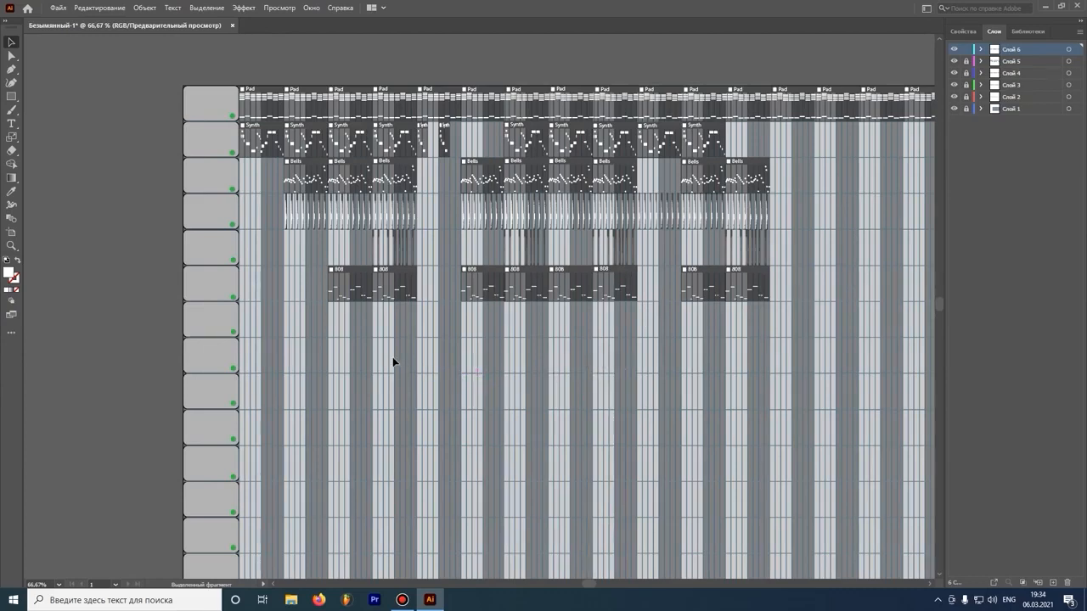
# - Lock the 808 clips' layer, add a new layer, and paste an 808 clip block without notes below the sixth row
pyautogui.scroll(-1, 390, 373)
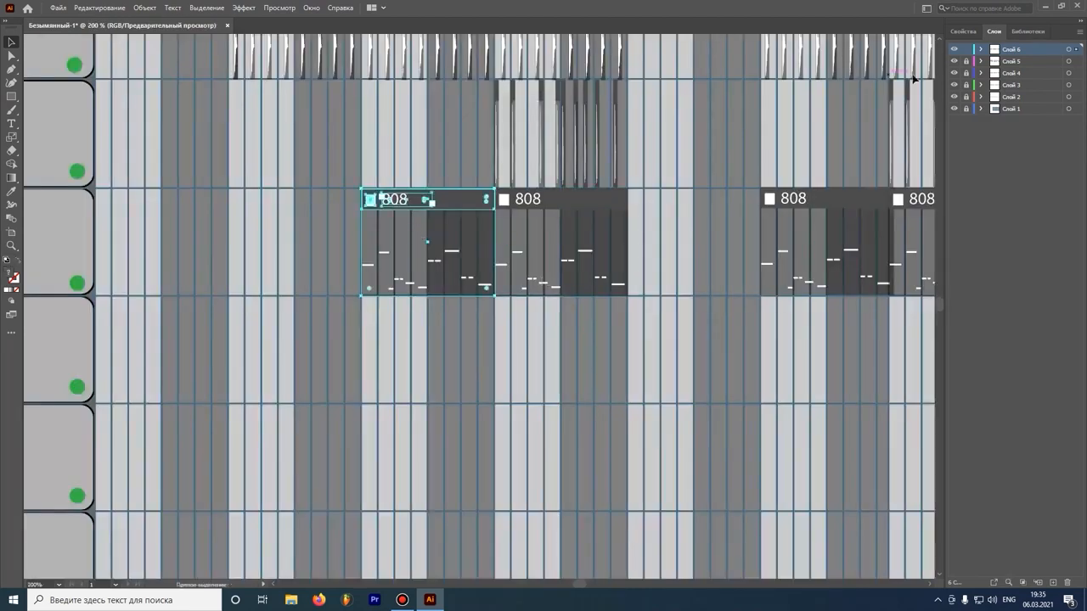
pyautogui.click(966, 49)
pyautogui.click(1053, 582)
pyautogui.hotkey('ctrl', 'v')
pyautogui.moveTo(478, 259); pyautogui.dragTo(465, 370)
# - Replace the pasted block's 808 title with OH and align the block to the grid
pyautogui.click(465, 369)
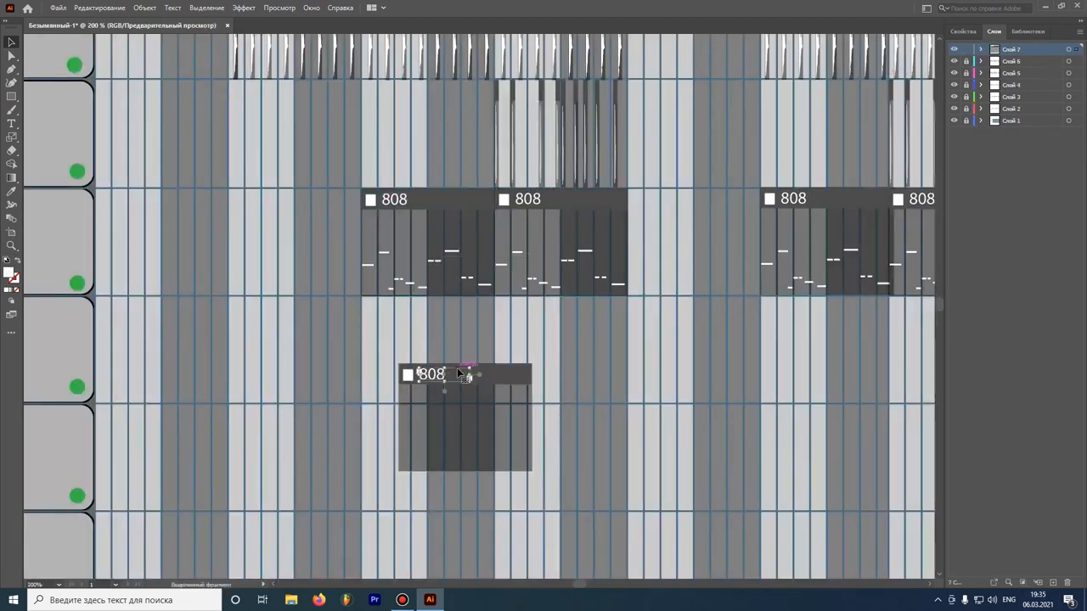
pyautogui.press('Delete')
pyautogui.hotkey('shift', 'o')
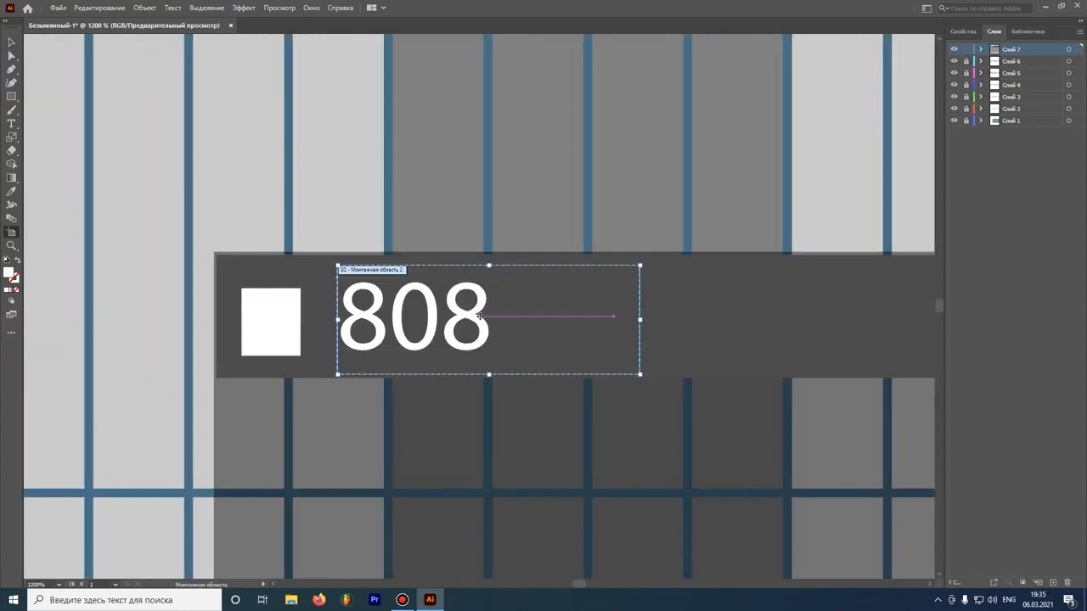
pyautogui.press('BackSpace')
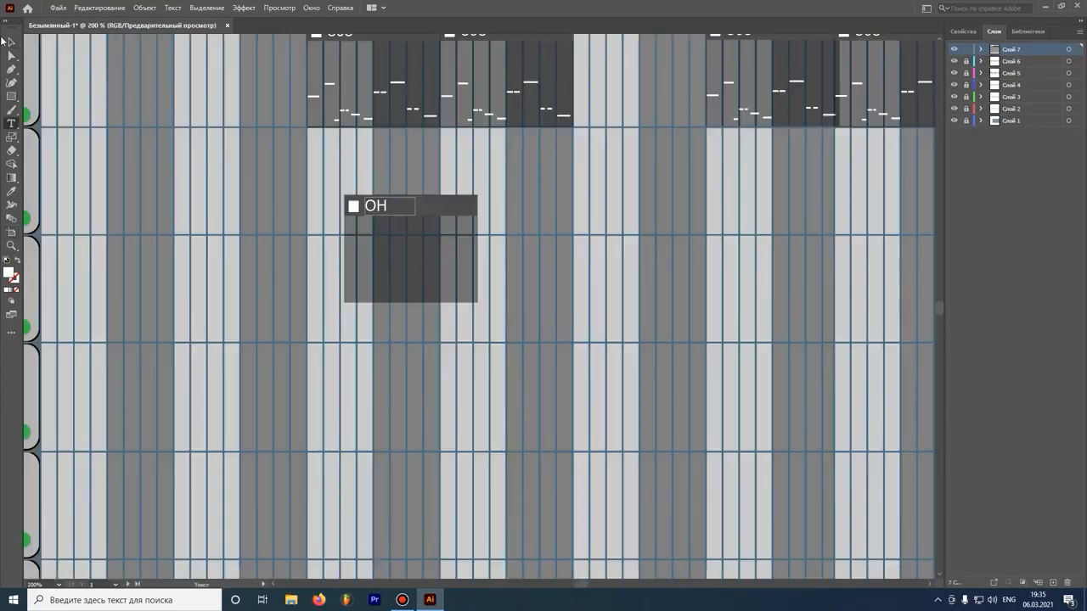
pyautogui.hotkey('ctrl', '-')
pyautogui.moveTo(364, 217); pyautogui.dragTo(339, 196)
# - Draw two thin vertical white note rectangles along the bottom edge of the OH clip's lighter half
pyautogui.scroll(2, 279, 204)
pyautogui.scroll(3, 276, 255)
pyautogui.click(11, 97)
pyautogui.scroll(2, 417, 441)
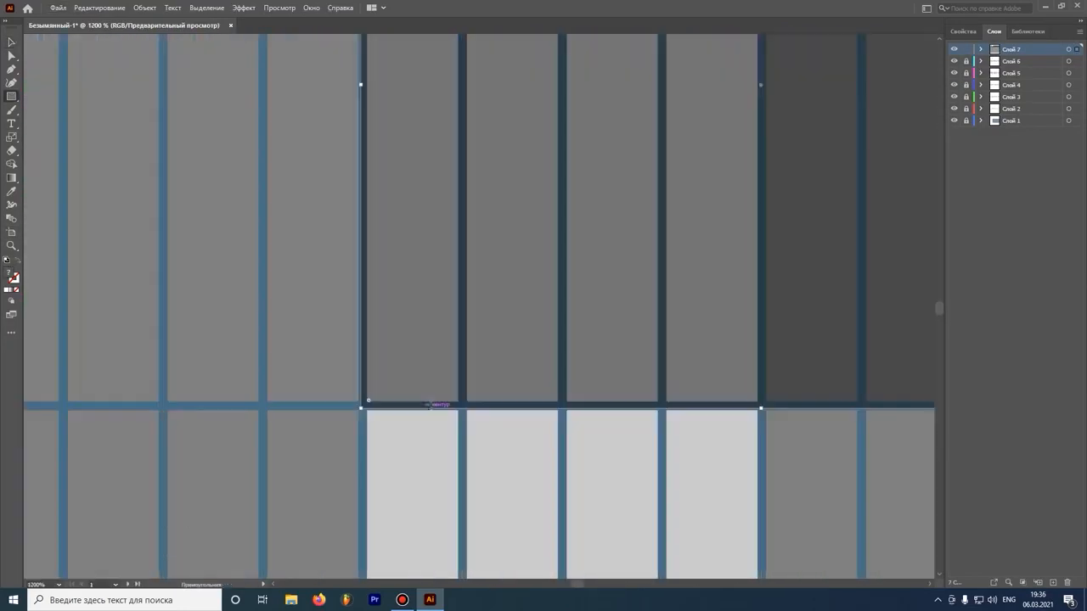
pyautogui.moveTo(411, 359); pyautogui.dragTo(421, 402)
pyautogui.moveTo(613, 351)
pyautogui.mouseDown()
pyautogui.moveTo(612, 391)
pyautogui.moveTo(588, 401)
pyautogui.mouseUp()
pyautogui.scroll(-2, 643, 358)
# - Paste copies of the thin white note and space them evenly along the OH clip's bottom edge, into its darker half
pyautogui.scroll(1, 695, 358)
pyautogui.press('v')
pyautogui.click(476, 373)
pyautogui.hotkey('ctrl', 'v')
pyautogui.scroll(2, 482, 307)
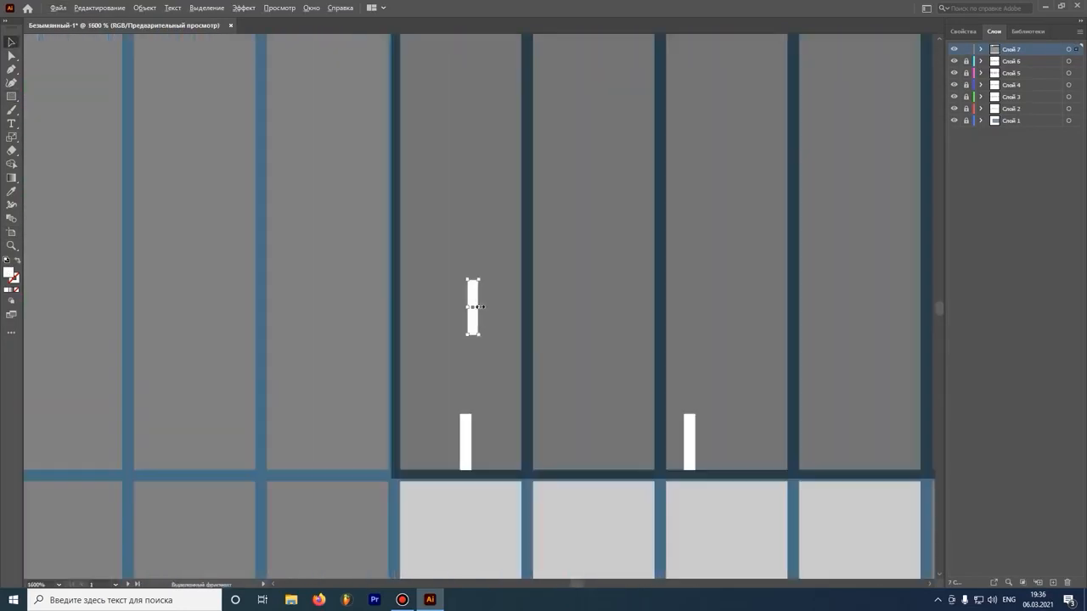
pyautogui.moveTo(475, 303); pyautogui.dragTo(846, 436)
pyautogui.scroll(-2, 846, 437)
pyautogui.scroll(2, 645, 374)
pyautogui.moveTo(337, 424); pyautogui.dragTo(294, 425)
pyautogui.moveTo(582, 369); pyautogui.dragTo(652, 390)
pyautogui.hotkey('ctrl', 'v')
pyautogui.moveTo(479, 306); pyautogui.dragTo(761, 363)
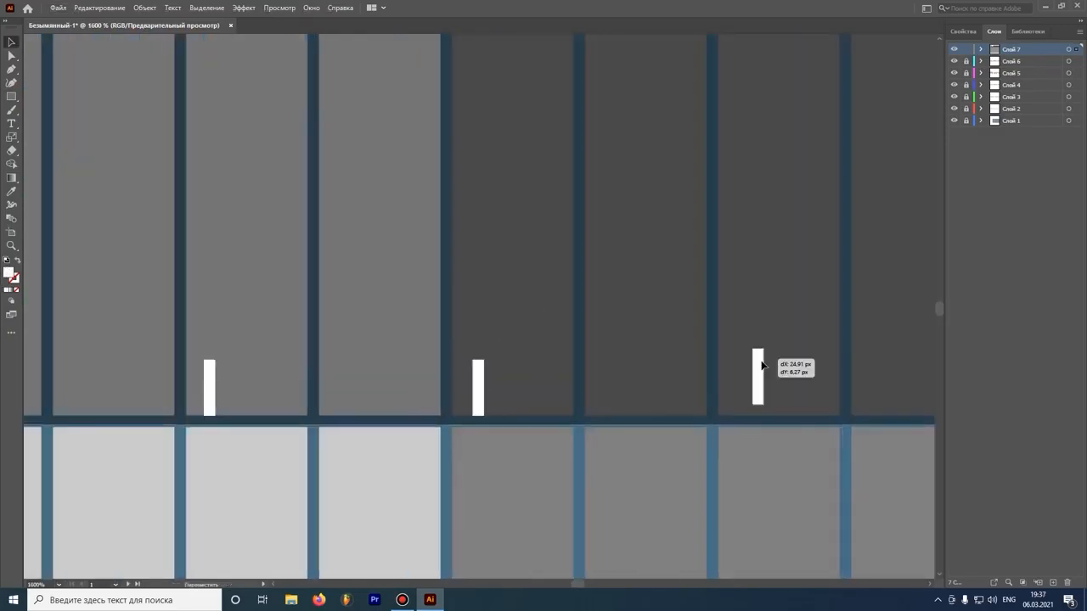
# - Select the finished OH clip and place it in the eighth track row beneath the first 808 clip
pyautogui.scroll(-4, 751, 299)
pyautogui.click(750, 298)
pyautogui.scroll(-1, 656, 254)
pyautogui.moveTo(715, 244); pyautogui.dragTo(604, 239)
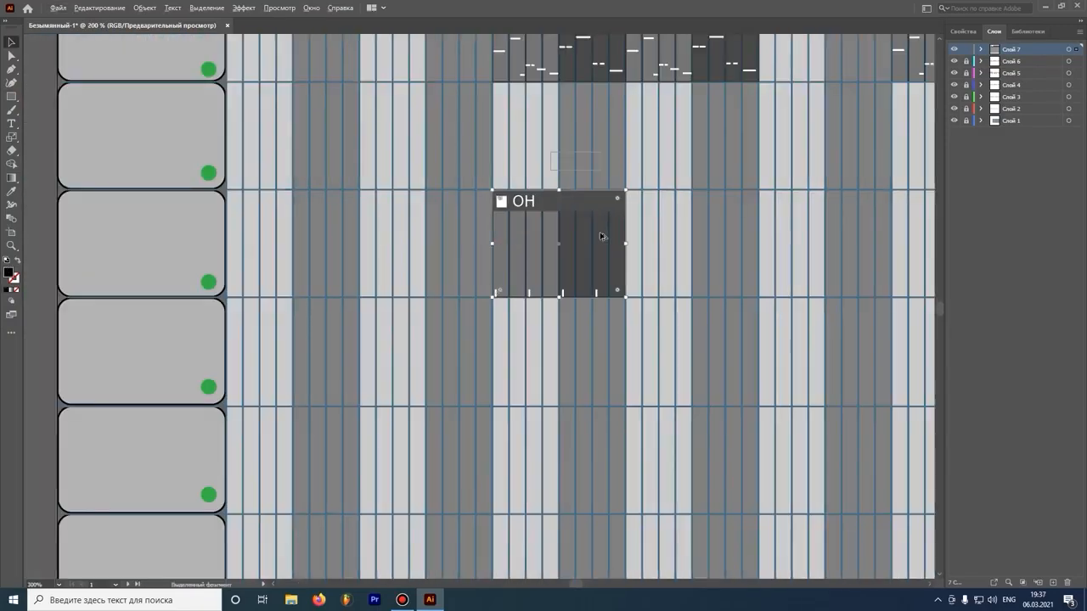
pyautogui.scroll(1, 689, 243)
pyautogui.scroll(-2, 567, 205)
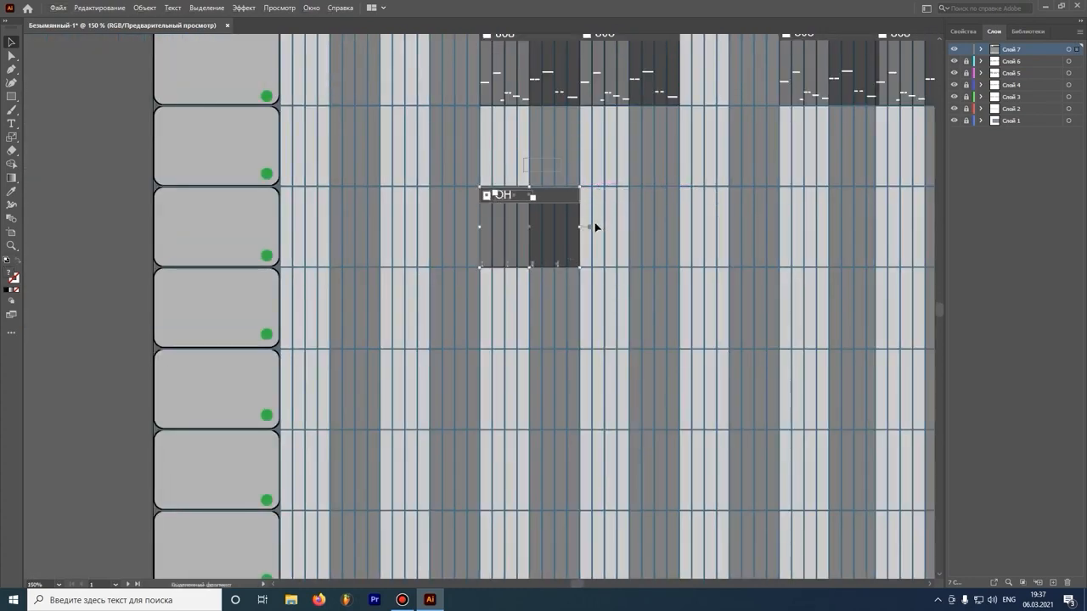
# - Paste copies of the OH clip into its row and align them beneath the later 808 clips, matching the waveform groups
pyautogui.scroll(3, 625, 178)
pyautogui.scroll(-2, 602, 232)
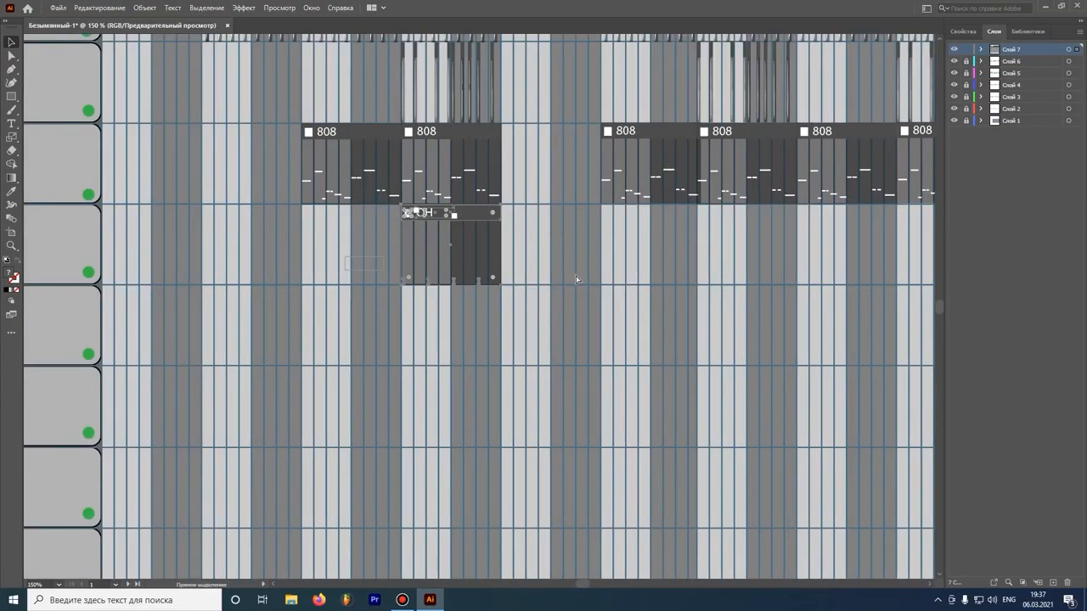
pyautogui.scroll(1, 736, 241)
pyautogui.hotkey('ctrl', 'v')
pyautogui.moveTo(497, 294); pyautogui.dragTo(753, 227)
pyautogui.scroll(4, 793, 227)
pyautogui.scroll(-4, 476, 202)
pyautogui.hotkey('ctrl', 'v')
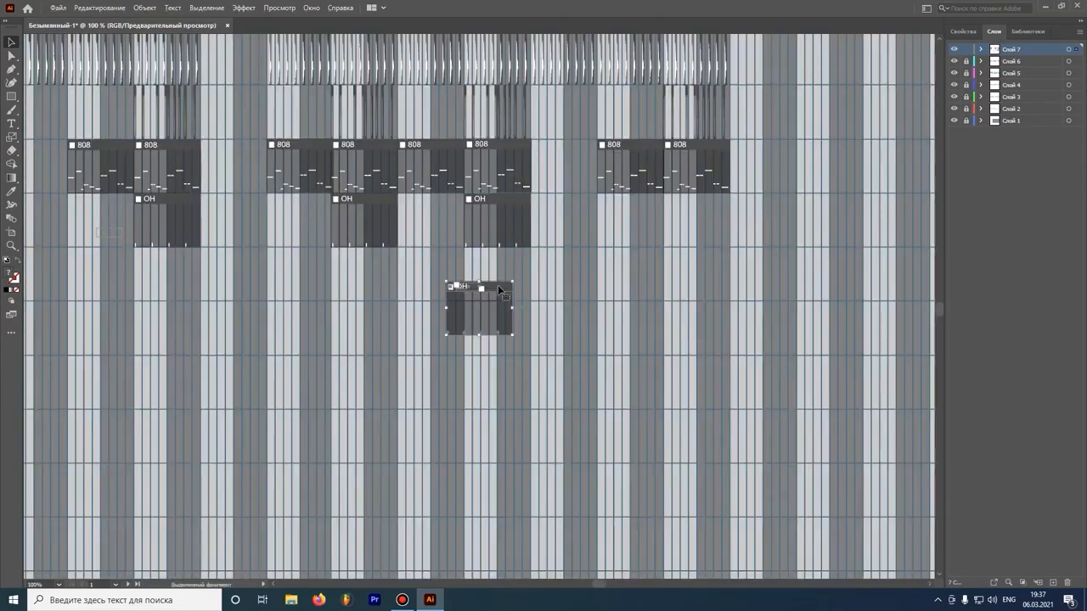
pyautogui.moveTo(481, 286); pyautogui.dragTo(696, 199)
pyautogui.scroll(-2, 750, 241)
pyautogui.scroll(-1, 396, 286)
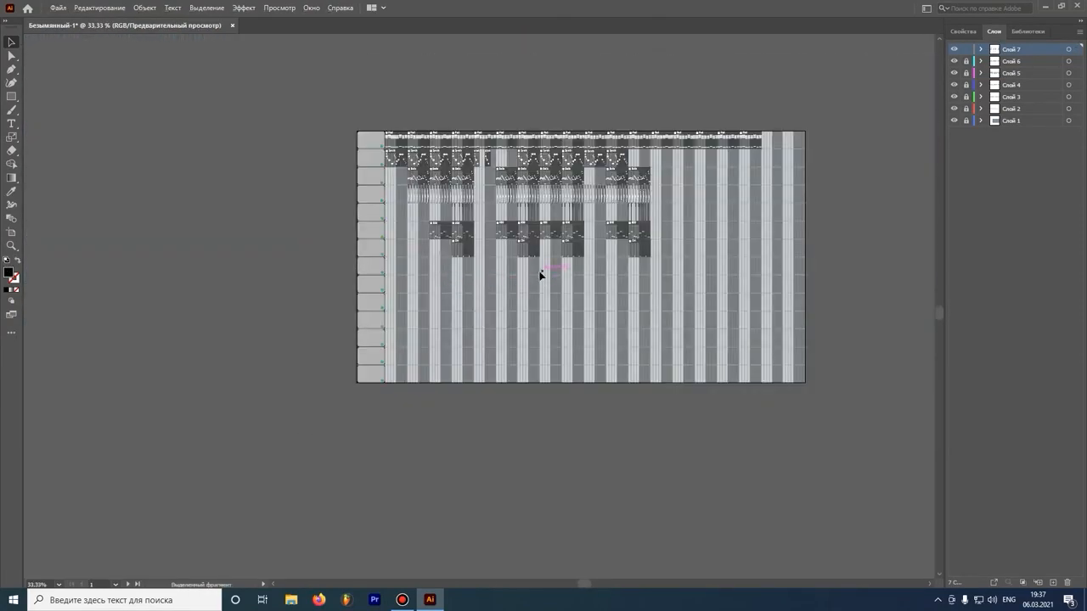
# - Paste the empty OH block onto a new layer below the OH row and replace its title with hh
pyautogui.scroll(1, 494, 286)
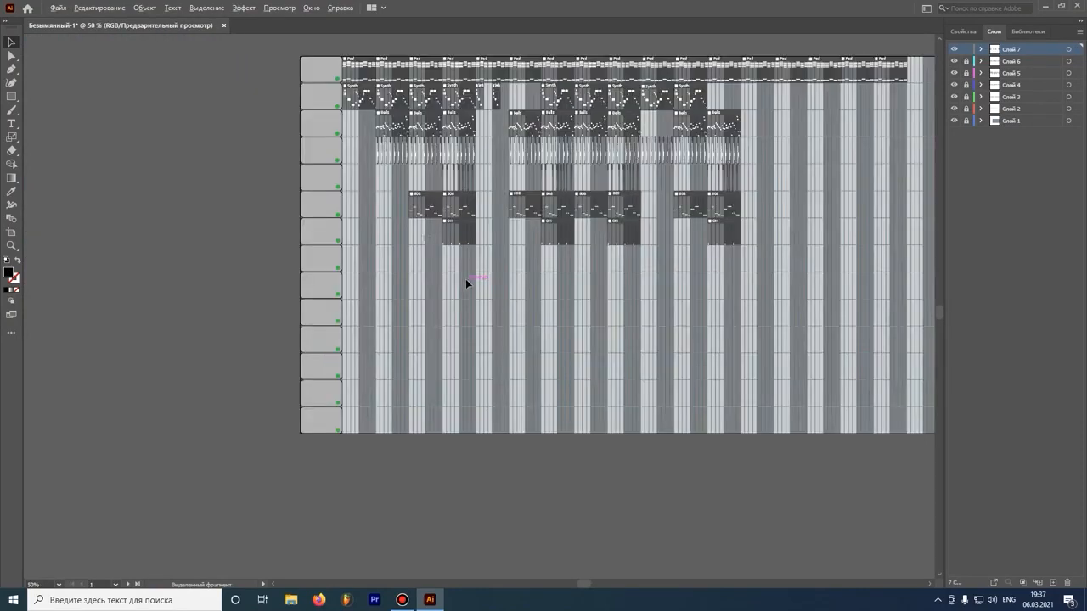
pyautogui.scroll(1, 466, 279)
pyautogui.scroll(2, 410, 268)
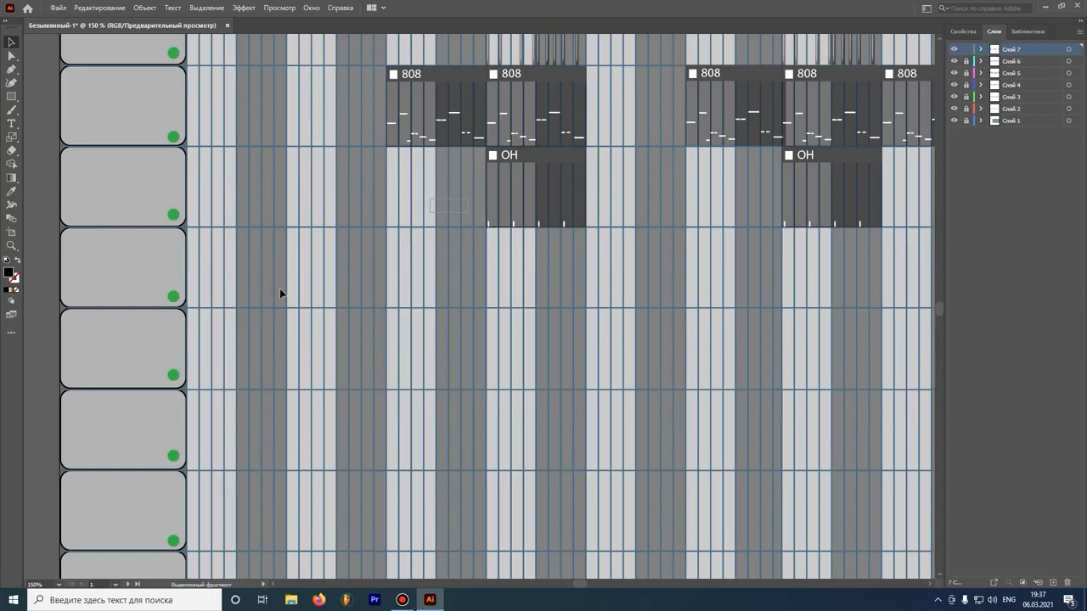
pyautogui.hotkey('ctrl', 'v')
pyautogui.moveTo(417, 263); pyautogui.dragTo(538, 308)
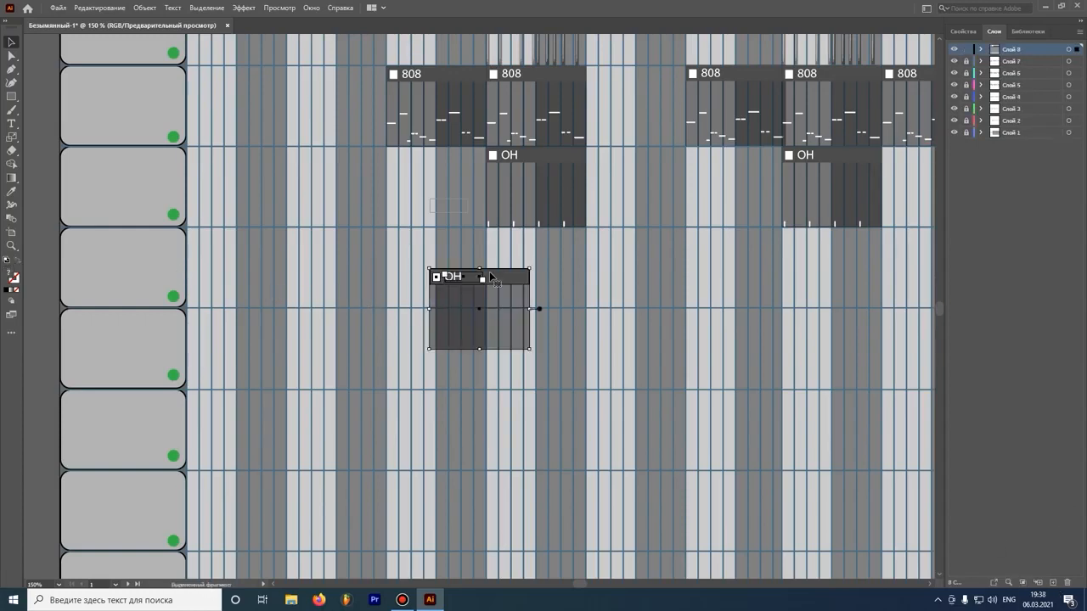
pyautogui.moveTo(444, 290); pyautogui.dragTo(416, 270)
pyautogui.scroll(5, 415, 270)
pyautogui.doubleClick(470, 200)
pyautogui.moveTo(502, 198); pyautogui.dragTo(423, 201)
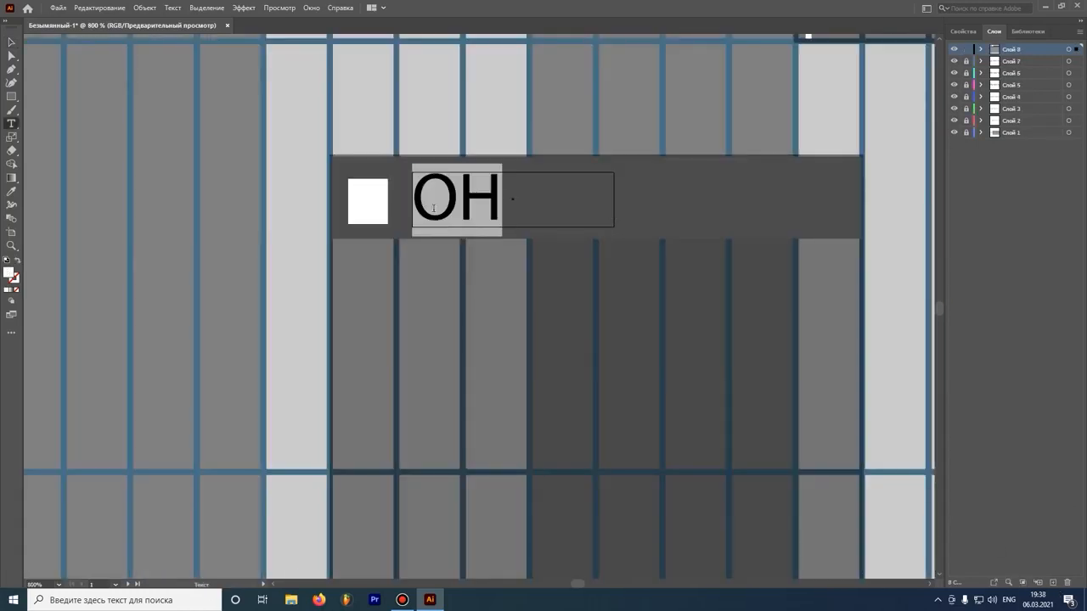
pyautogui.write('hh')
pyautogui.press('Escape')
pyautogui.click(194, 140)
# - Align the hh block to the grid in the track row directly beneath the OH clips, under the first 808 clip
pyautogui.scroll(-2, 368, 178)
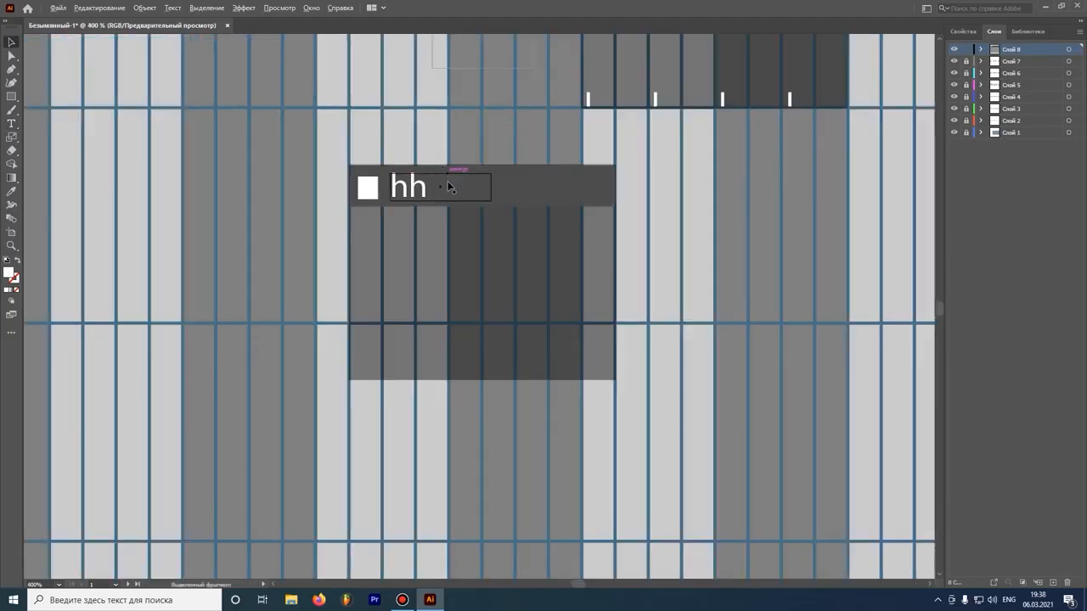
pyautogui.click(490, 190)
pyautogui.scroll(-3, 481, 198)
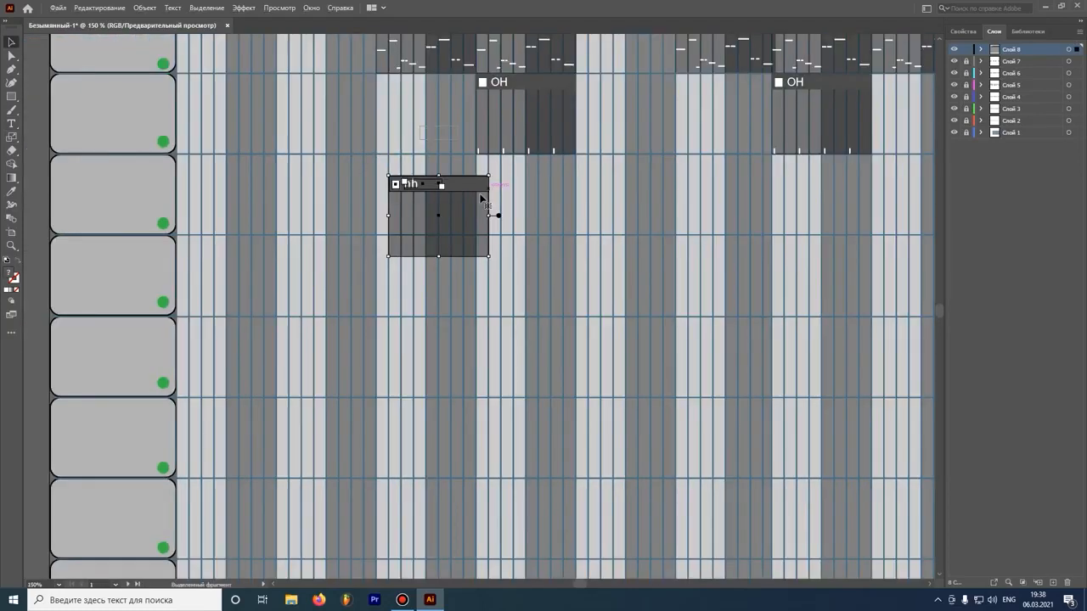
pyautogui.scroll(1, 480, 198)
pyautogui.scroll(4, 416, 234)
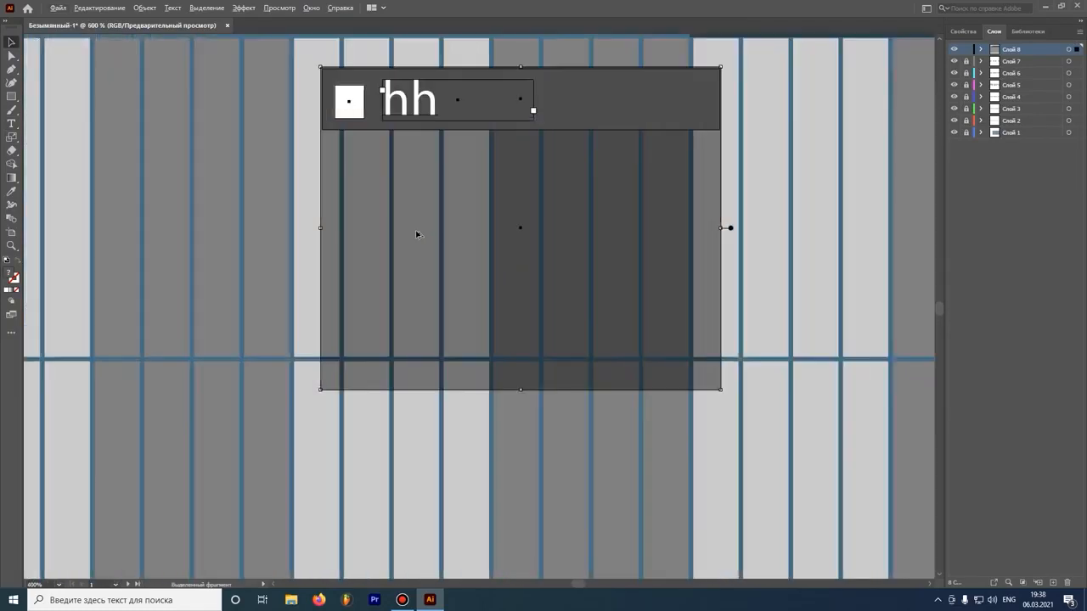
pyautogui.moveTo(544, 98); pyautogui.dragTo(550, 70)
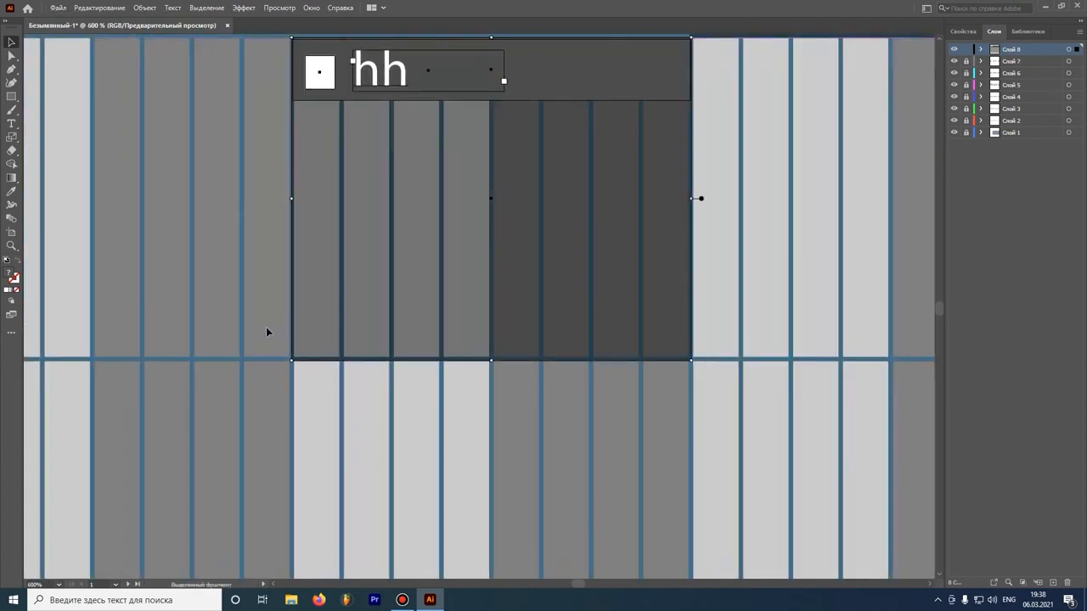
# - Draw small vertical white note rectangles at the hh clip's bottom edge and lock the clip's background shapes
pyautogui.press('m')
pyautogui.scroll(4, 237, 381)
pyautogui.moveTo(475, 276); pyautogui.dragTo(499, 345)
pyautogui.moveTo(587, 343); pyautogui.dragTo(678, 344)
pyautogui.click(981, 49)
pyautogui.click(966, 156)
pyautogui.click(966, 168)
# - Duplicate the small white notes until an evenly spaced row spans the full width of the hh clip's bottom edge
pyautogui.moveTo(458, 297)
pyautogui.mouseDown()
pyautogui.moveTo(441, 297)
pyautogui.moveTo(700, 299)
pyautogui.mouseUp()
pyautogui.moveTo(289, 309); pyautogui.dragTo(894, 309)
pyautogui.scroll(-1, 528, 237)
pyautogui.moveTo(339, 294); pyautogui.dragTo(608, 294)
pyautogui.scroll(-4, 618, 204)
# - Select the complete hh clip with its notes and place a copy further along the same row
pyautogui.moveTo(740, 307); pyautogui.dragTo(346, 51)
pyautogui.scroll(-2, 449, 224)
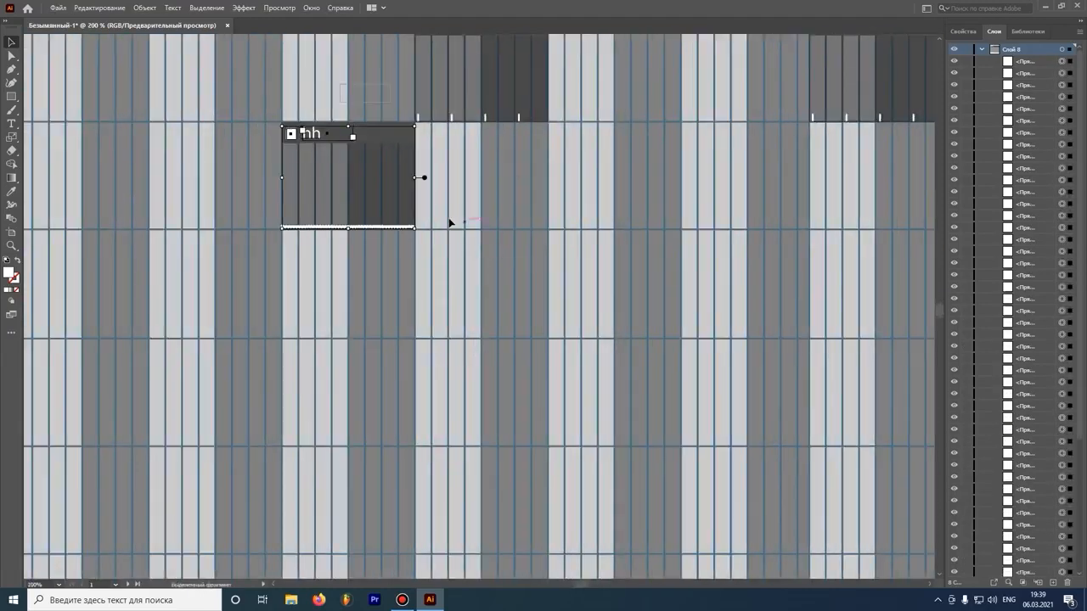
pyautogui.scroll(1, 443, 172)
pyautogui.moveTo(260, 130); pyautogui.dragTo(659, 130)
pyautogui.click(740, 194)
# - Delete the notes across the copied hh clip's darker half and shorten the clip to half its length
pyautogui.scroll(2, 728, 278)
pyautogui.scroll(-1, 999, 311)
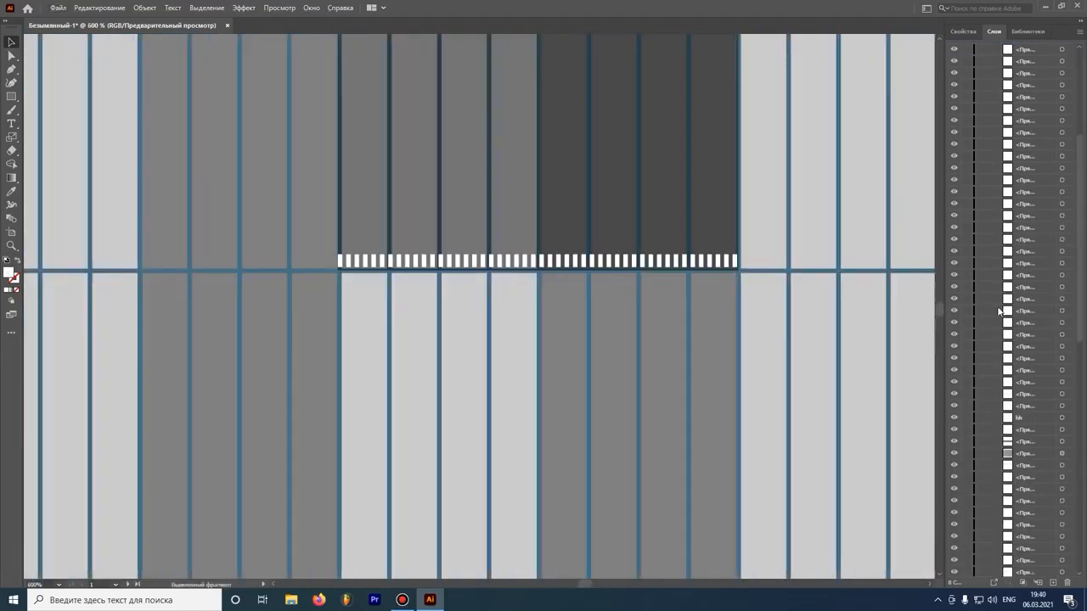
pyautogui.click(966, 441)
pyautogui.click(966, 454)
pyautogui.moveTo(542, 246); pyautogui.dragTo(821, 303)
pyautogui.press('Delete')
pyautogui.click(967, 156)
pyautogui.click(966, 168)
pyautogui.scroll(-1, 787, 304)
pyautogui.moveTo(754, 252); pyautogui.dragTo(621, 252)
# - Duplicate the half-length hh clip and align the two short clips to separate dark grid bars
pyautogui.moveTo(662, 378); pyautogui.dragTo(476, 157)
pyautogui.moveTo(548, 242); pyautogui.dragTo(682, 243)
pyautogui.scroll(-2, 682, 243)
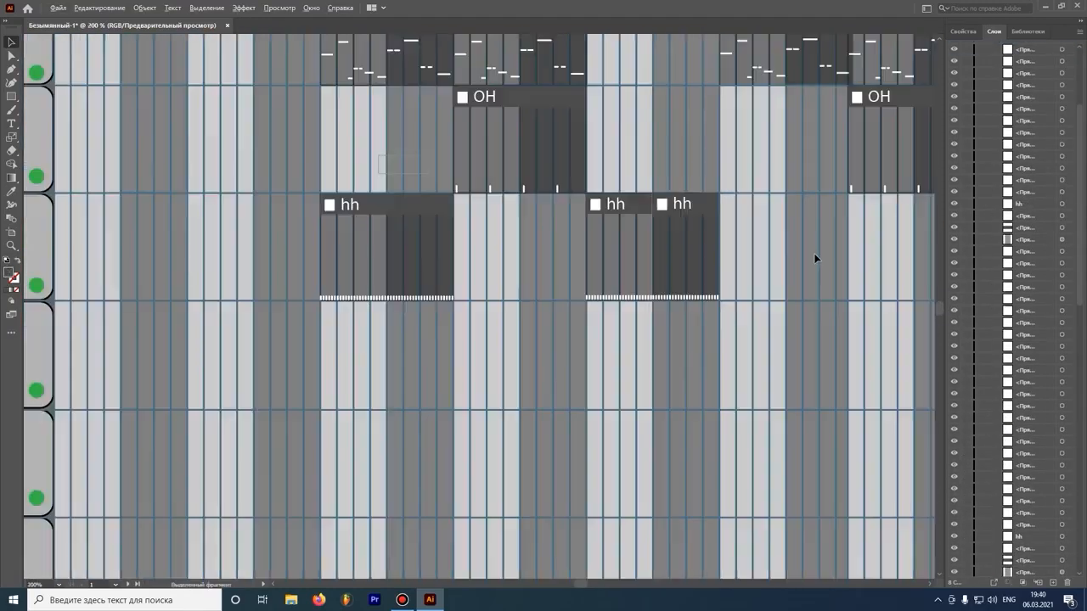
pyautogui.scroll(-2, 721, 238)
pyautogui.scroll(5, 670, 242)
pyautogui.moveTo(917, 416); pyautogui.dragTo(786, 93)
pyautogui.moveTo(897, 123); pyautogui.dragTo(927, 124)
pyautogui.scroll(-1, 725, 249)
pyautogui.click(774, 272)
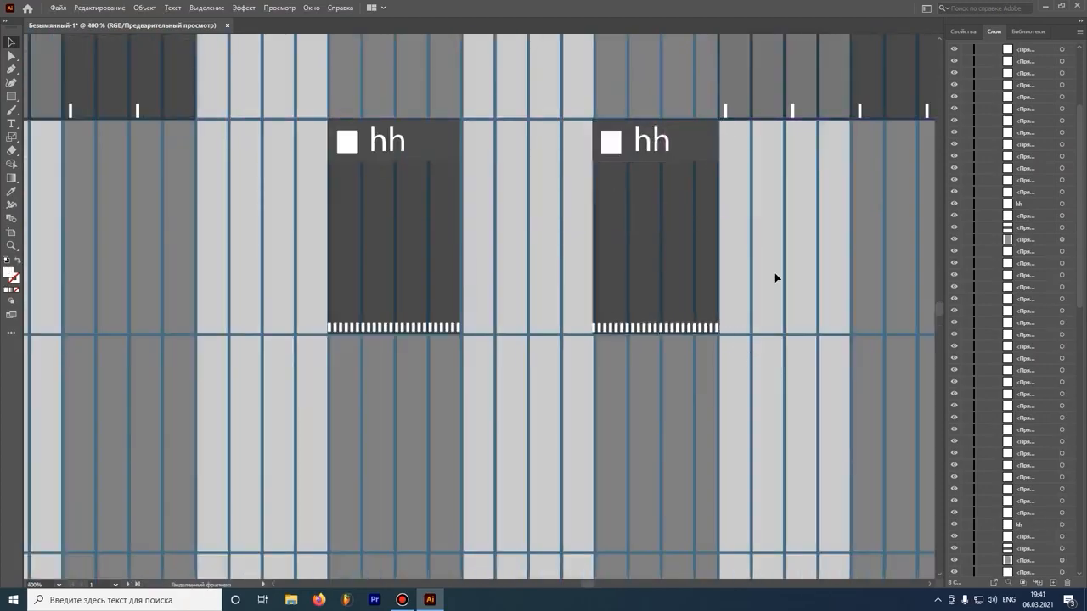
# - Place two more copies of the half-length hh clip on light grid bars further along the row
pyautogui.scroll(-3, 774, 272)
pyautogui.moveTo(335, 193); pyautogui.dragTo(489, 268)
pyautogui.keyDown('alt'); pyautogui.moveTo(394, 207); pyautogui.dragTo(542, 208); pyautogui.keyUp('alt')
pyautogui.click(598, 225)
pyautogui.scroll(2, 599, 225)
pyautogui.moveTo(543, 327); pyautogui.dragTo(404, 152)
pyautogui.scroll(-3, 428, 270)
pyautogui.moveTo(484, 276); pyautogui.dragTo(425, 225)
pyautogui.keyDown('alt'); pyautogui.moveTo(450, 242); pyautogui.dragTo(582, 243); pyautogui.keyUp('alt')
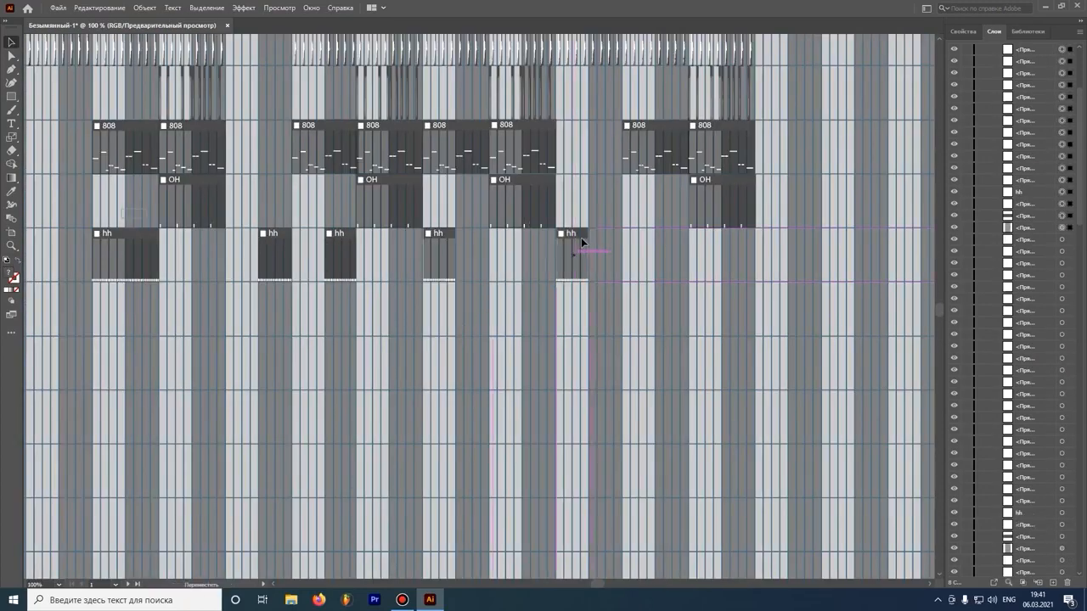
# - Copy the full-length hh clip to the far end of its row, just past the last OH clip, and align it
pyautogui.scroll(-2, 339, 302)
pyautogui.moveTo(128, 329); pyautogui.dragTo(48, 289)
pyautogui.keyDown('alt'); pyautogui.moveTo(83, 278); pyautogui.dragTo(525, 279); pyautogui.keyUp('alt')
pyautogui.scroll(2, 473, 319)
pyautogui.moveTo(590, 233); pyautogui.dragTo(614, 231)
pyautogui.scroll(-2, 764, 249)
pyautogui.scroll(1, 244, 305)
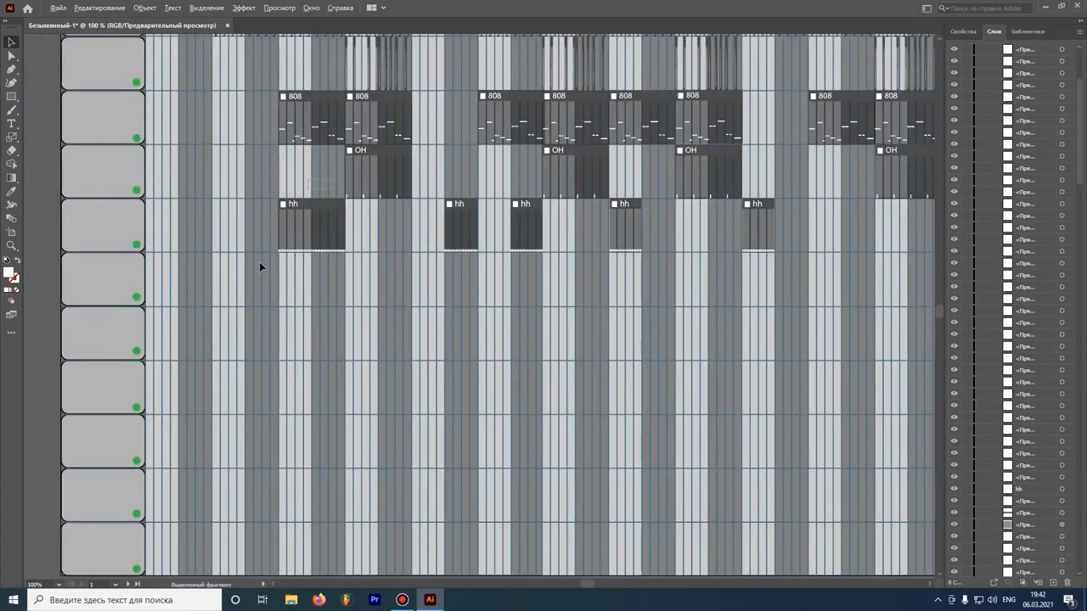
# - Copy the full-length hh clip's background, header, white square and title, paste them, add a new layer, and retitle the copy hh2
pyautogui.scroll(1, 270, 261)
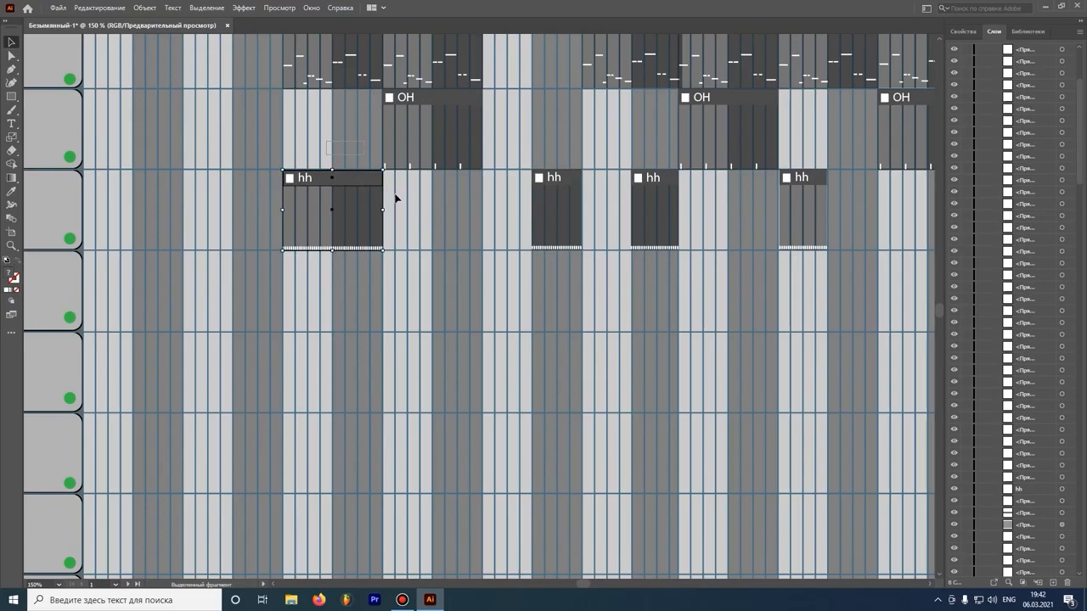
pyautogui.keyDown('shift'); pyautogui.click(289, 178); pyautogui.keyUp('shift')
pyautogui.keyDown('shift'); pyautogui.click(304, 177); pyautogui.keyUp('shift')
pyautogui.hotkey('ctrl', 'c')
pyautogui.click(1053, 582)
pyautogui.hotkey('ctrl', 'v')
pyautogui.click(332, 331)
pyautogui.write('2')
# - Copy the hh clip's note row into the hh2 block, position it below the block's middle, and delete the surplus piece
pyautogui.scroll(-5, 437, 225)
pyautogui.moveTo(179, 117); pyautogui.dragTo(326, 211)
pyautogui.hotkey('ctrl', 'c')
pyautogui.hotkey('ctrl', 'v')
pyautogui.scroll(4, 437, 268)
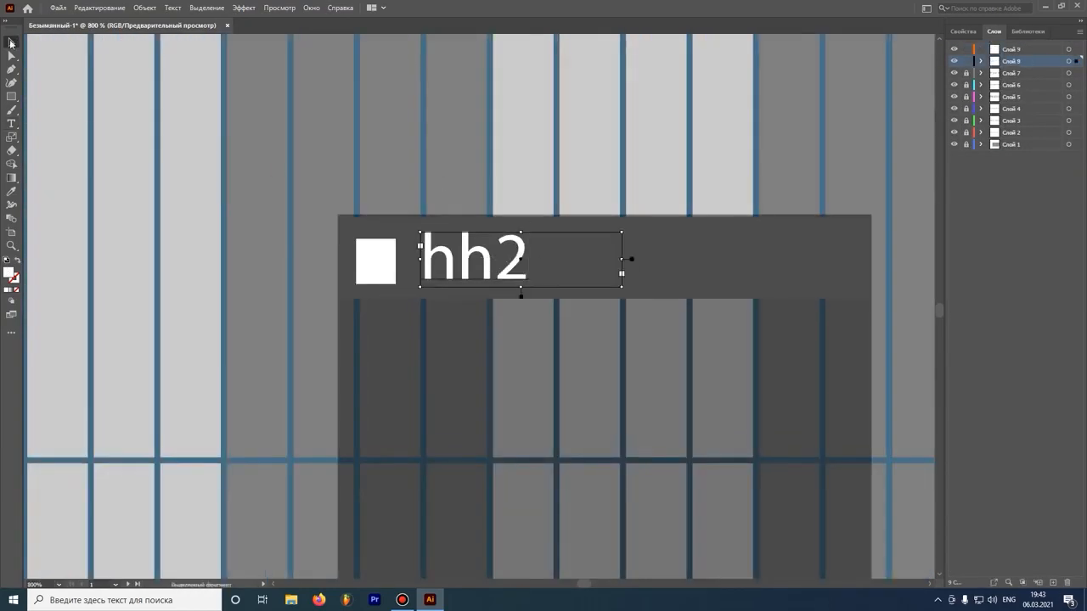
pyautogui.scroll(-2, 631, 260)
pyautogui.click(981, 49)
pyautogui.scroll(1, 244, 305)
pyautogui.moveTo(244, 365); pyautogui.dragTo(248, 244)
pyautogui.click(563, 236)
pyautogui.press('Delete')
# - Select the entire hh2 clip and align it to the grid in the row beneath the hh clips
pyautogui.scroll(1, 389, 148)
pyautogui.hotkey('ctrl', 'a')
pyautogui.hotkey('ctrl', 'alt', '2')
pyautogui.hotkey('ctrl', 'a')
pyautogui.moveTo(427, 134); pyautogui.dragTo(365, 118)
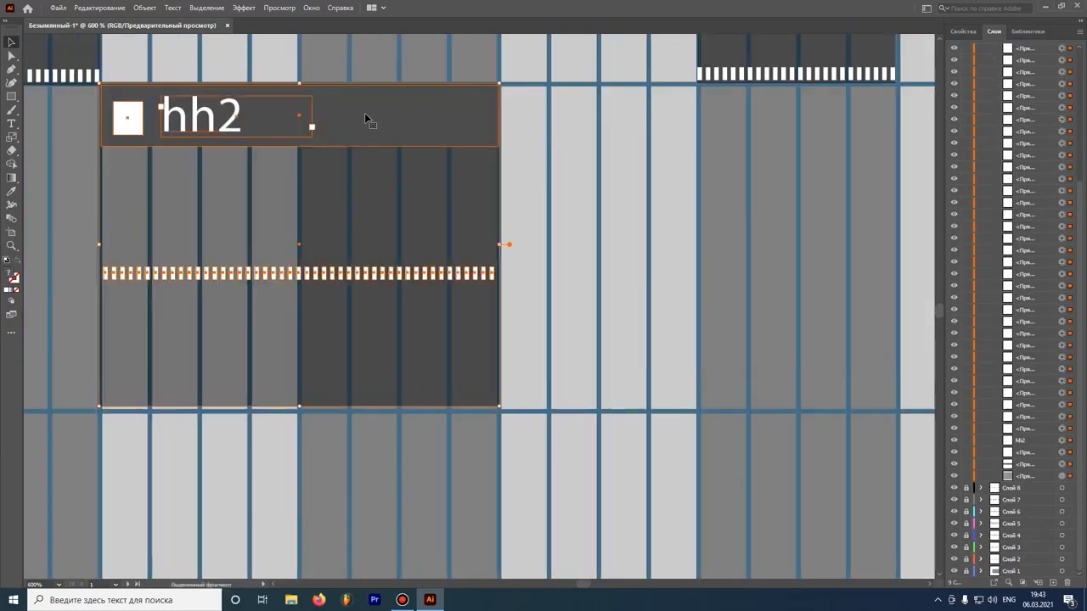
# - Draw short vertical white notes at staggered heights beneath the hh2 clip's note row, across both halves
pyautogui.press('m')
pyautogui.moveTo(137, 308)
pyautogui.mouseDown()
pyautogui.moveTo(141, 326)
pyautogui.moveTo(192, 322)
pyautogui.mouseUp()
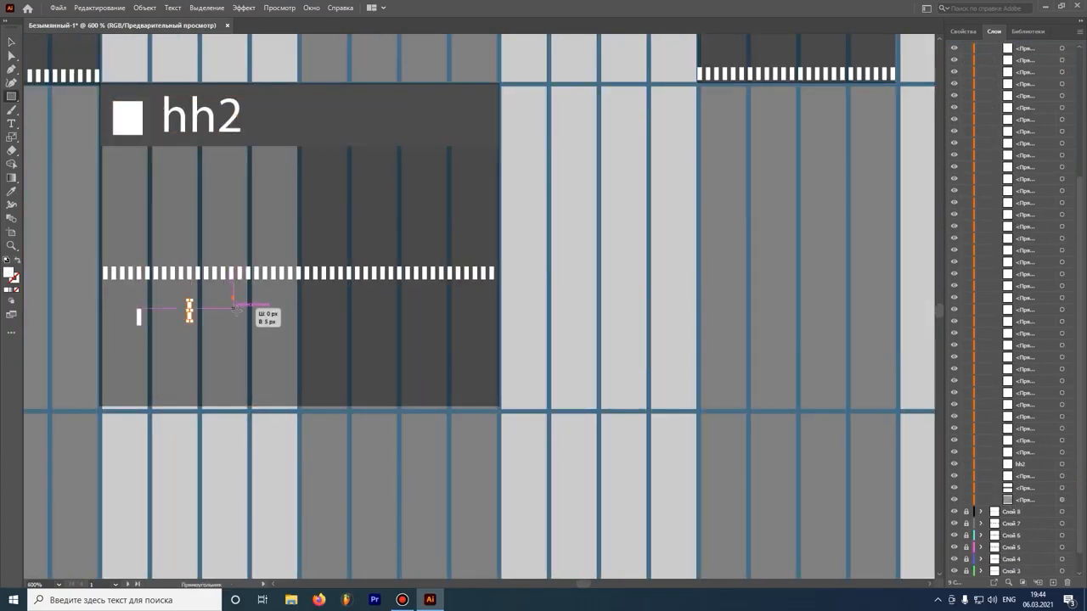
pyautogui.moveTo(236, 307); pyautogui.dragTo(244, 309)
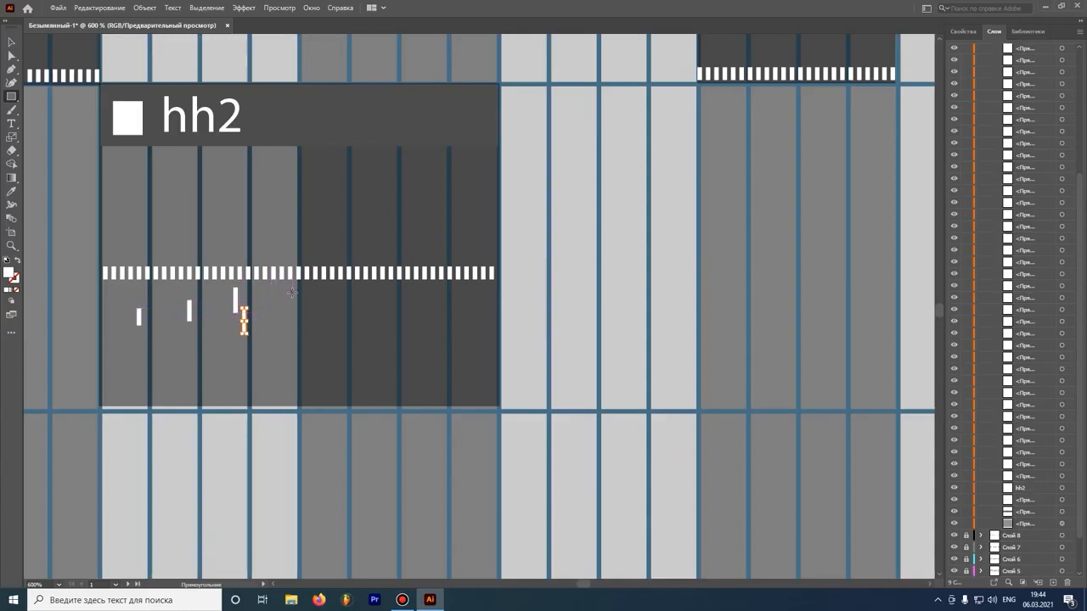
pyautogui.moveTo(334, 301)
pyautogui.mouseDown()
pyautogui.moveTo(338, 321)
pyautogui.moveTo(381, 313)
pyautogui.mouseUp()
pyautogui.moveTo(388, 308); pyautogui.dragTo(393, 334)
pyautogui.moveTo(434, 288); pyautogui.dragTo(439, 308)
pyautogui.moveTo(435, 312); pyautogui.dragTo(440, 331)
# - Place a copy of the hh2 clip further along its row, delete its darker half's notes, and shorten it to half length
pyautogui.click(11, 42)
pyautogui.scroll(3, 451, 305)
pyautogui.scroll(-7, 564, 215)
pyautogui.moveTo(454, 160); pyautogui.dragTo(742, 247)
pyautogui.scroll(2, 589, 221)
pyautogui.scroll(4, 764, 270)
pyautogui.moveTo(807, 407); pyautogui.dragTo(599, 322)
pyautogui.press('Delete')
pyautogui.scroll(-5, 994, 306)
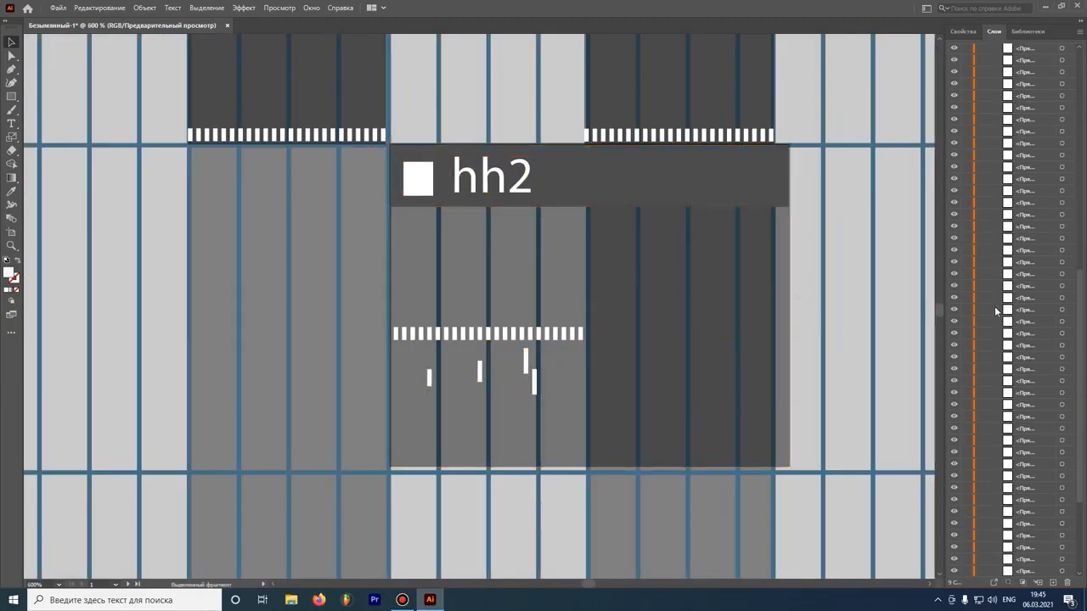
pyautogui.scroll(6, 994, 305)
pyautogui.moveTo(792, 306); pyautogui.dragTo(587, 317)
# - Duplicate further full-length and half-length hh2 clips along the row beneath the middle group of 808 and OH clips
pyautogui.scroll(-3, 586, 317)
pyautogui.moveTo(462, 369); pyautogui.dragTo(785, 259)
pyautogui.scroll(-2, 725, 328)
pyautogui.moveTo(254, 241); pyautogui.dragTo(580, 242)
pyautogui.scroll(-1, 633, 286)
pyautogui.moveTo(493, 351); pyautogui.dragTo(371, 254)
pyautogui.moveTo(458, 251); pyautogui.dragTo(656, 251)
pyautogui.scroll(-2, 658, 339)
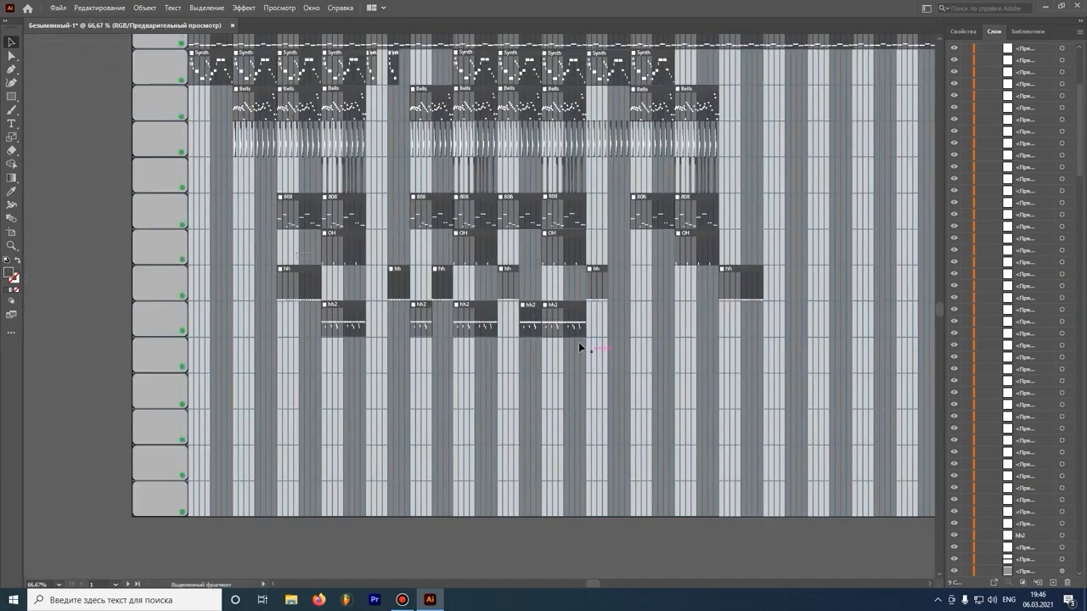
# - Undo the last two changes and paste a full-length hh2 clip into the hh2 row
pyautogui.scroll(3, 578, 343)
pyautogui.hotkey('ctrl', 'z')
pyautogui.hotkey('ctrl', 'z')
pyautogui.hotkey('ctrl', 'v')
pyautogui.moveTo(450, 284); pyautogui.dragTo(409, 180)
# - Paste two full-length hh2 clips and align them side by side beneath the last pair of 808 clips
pyautogui.hotkey('ctrl', 'v')
pyautogui.moveTo(459, 313); pyautogui.dragTo(687, 208)
pyautogui.scroll(2, 688, 208)
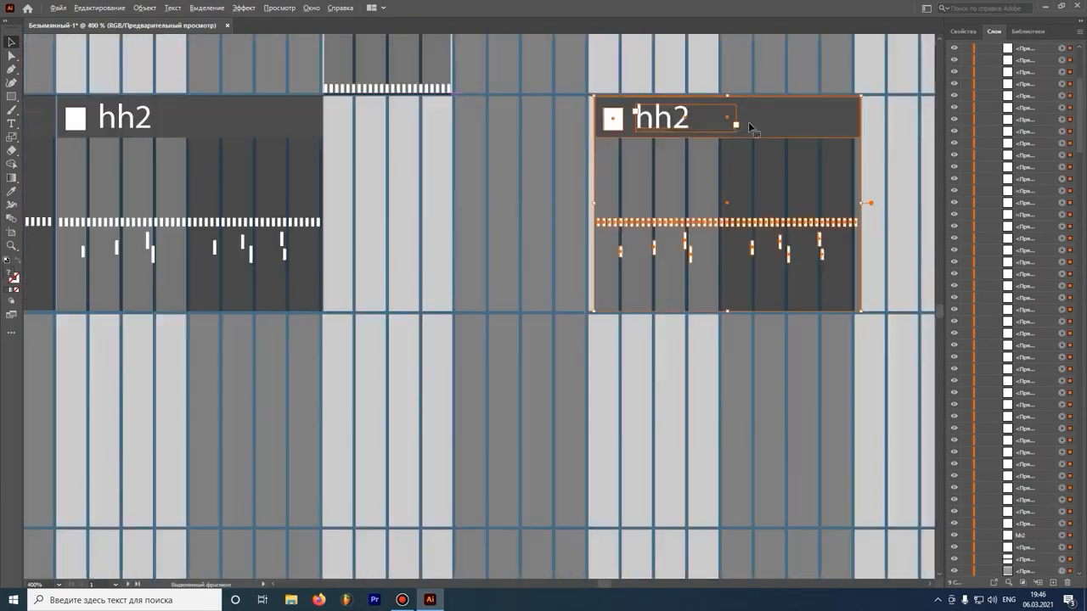
pyautogui.hotkey('ctrl', 'v')
pyautogui.moveTo(529, 237); pyautogui.dragTo(663, 136)
pyautogui.scroll(-4, 808, 267)
pyautogui.scroll(1, 810, 278)
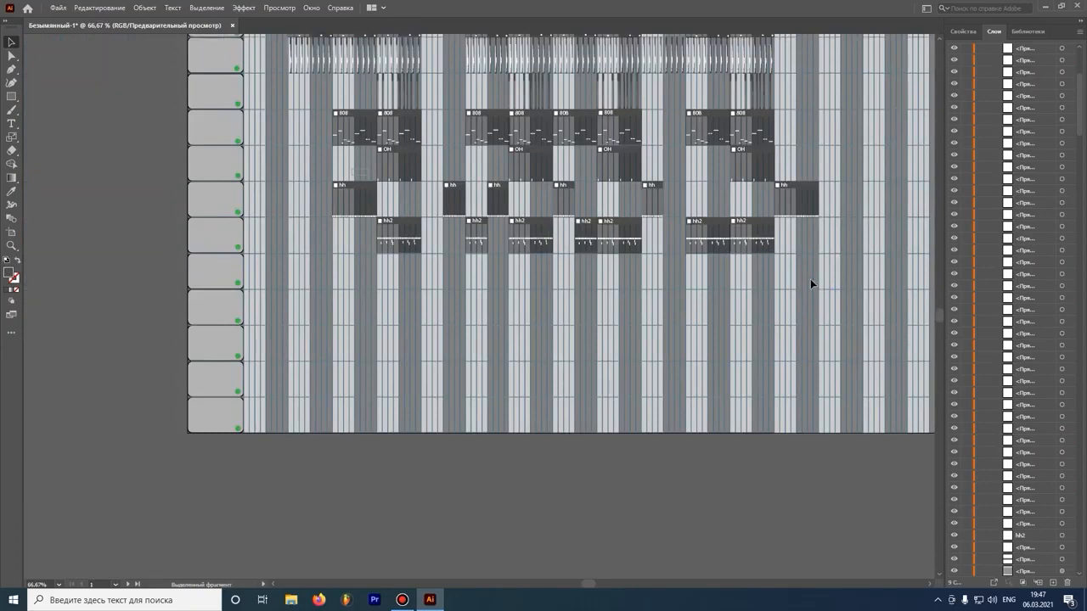
# - Paste an empty hh2 block onto a new layer and align it to the grid in the row beneath the hh2 clips
pyautogui.scroll(2, 384, 229)
pyautogui.click(1053, 582)
pyautogui.scroll(-1, 528, 327)
pyautogui.hotkey('ctrl', 'v')
pyautogui.moveTo(513, 321); pyautogui.dragTo(702, 390)
pyautogui.scroll(4, 663, 407)
# - Replace the newly pasted block's hh2 title with Perc
pyautogui.click(11, 124)
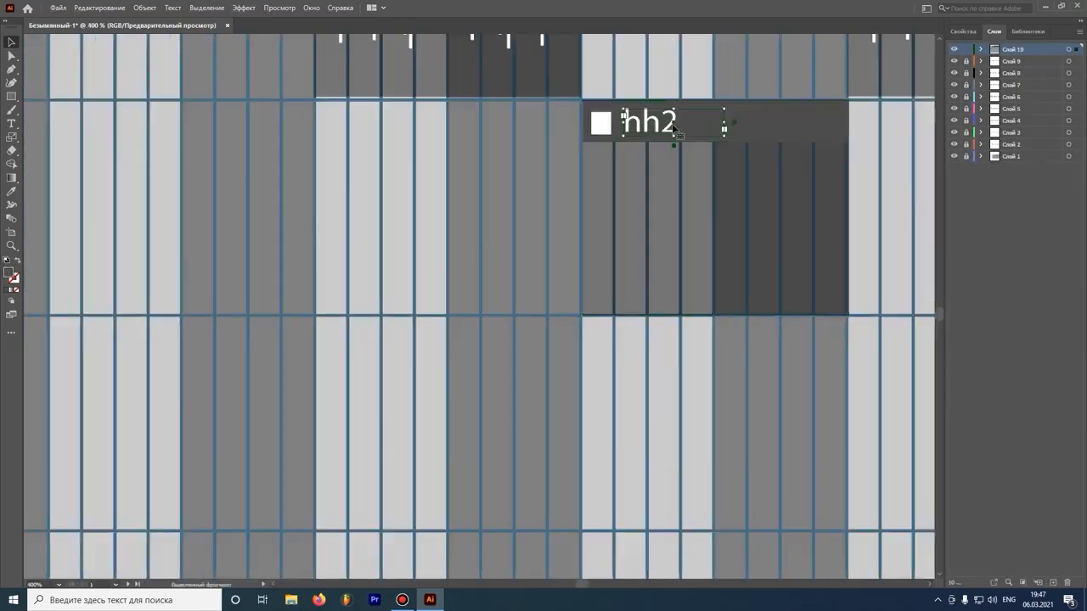
pyautogui.doubleClick(666, 121)
pyautogui.write('Perc')
pyautogui.click(11, 41)
pyautogui.scroll(-1, 145, 357)
pyautogui.scroll(4, 113, 167)
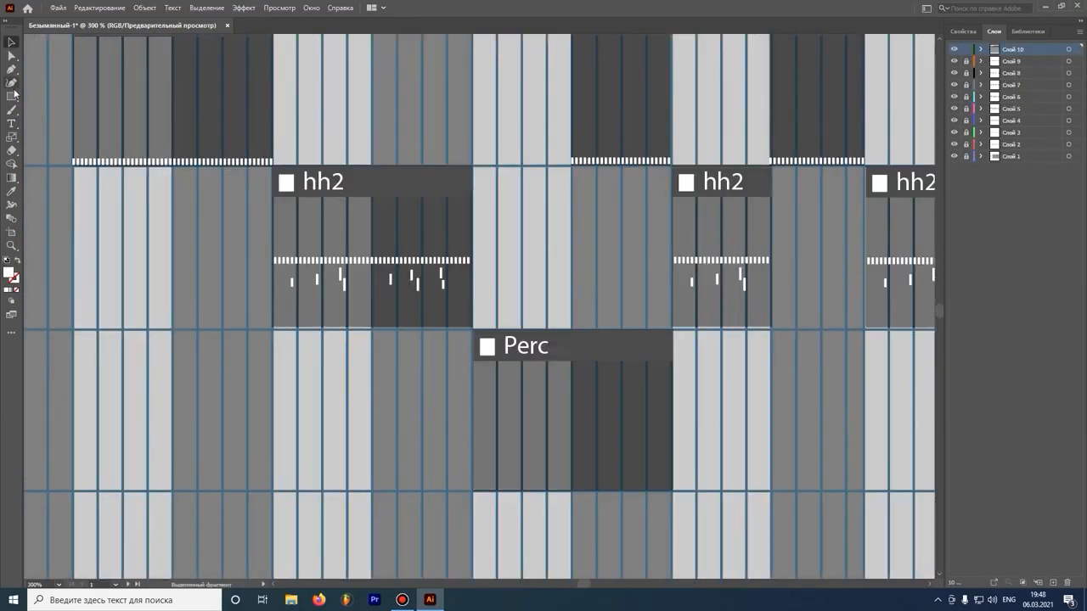
# - Draw seven small white note rectangles in the Perc clip: one mid-height at the start, two upper ones in the second half, four along the bottom
pyautogui.click(11, 96)
pyautogui.scroll(2, 604, 501)
pyautogui.moveTo(468, 444); pyautogui.dragTo(480, 474)
pyautogui.moveTo(523, 444); pyautogui.dragTo(533, 474)
pyautogui.moveTo(363, 310); pyautogui.dragTo(372, 352)
pyautogui.moveTo(666, 444); pyautogui.dragTo(674, 474)
pyautogui.moveTo(716, 444); pyautogui.dragTo(728, 474)
pyautogui.moveTo(599, 221); pyautogui.dragTo(607, 263)
pyautogui.moveTo(641, 221); pyautogui.dragTo(649, 263)
pyautogui.scroll(1, 582, 262)
pyautogui.scroll(-3, 585, 185)
pyautogui.scroll(-2, 585, 182)
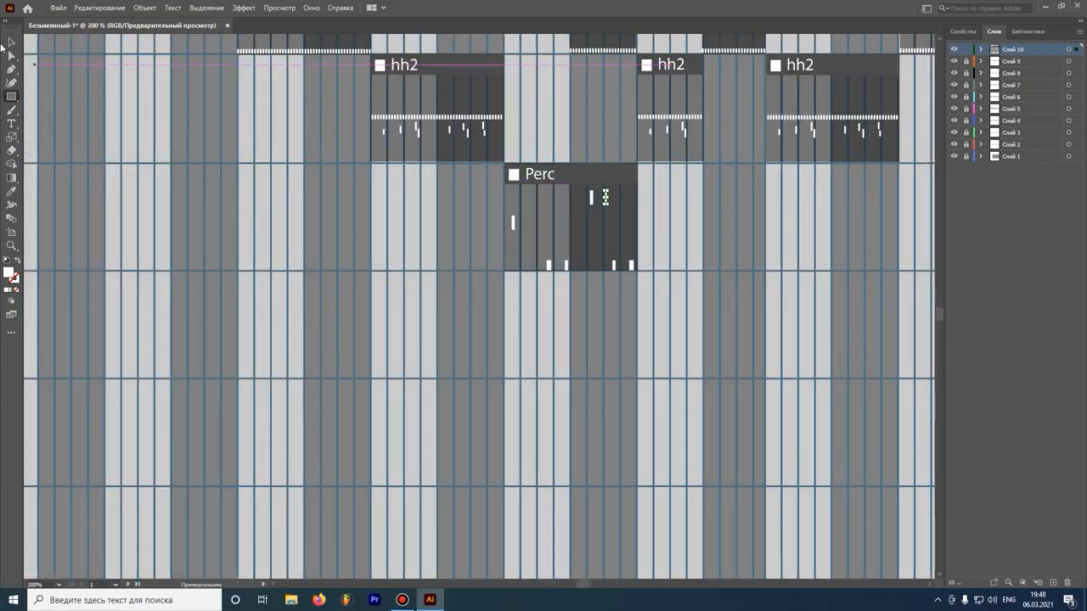
# - Duplicate the finished Perc clip twice along its row, beneath the third hh2 clip and in the column of the last hh clip
pyautogui.scroll(-2, 572, 286)
pyautogui.scroll(1, 560, 323)
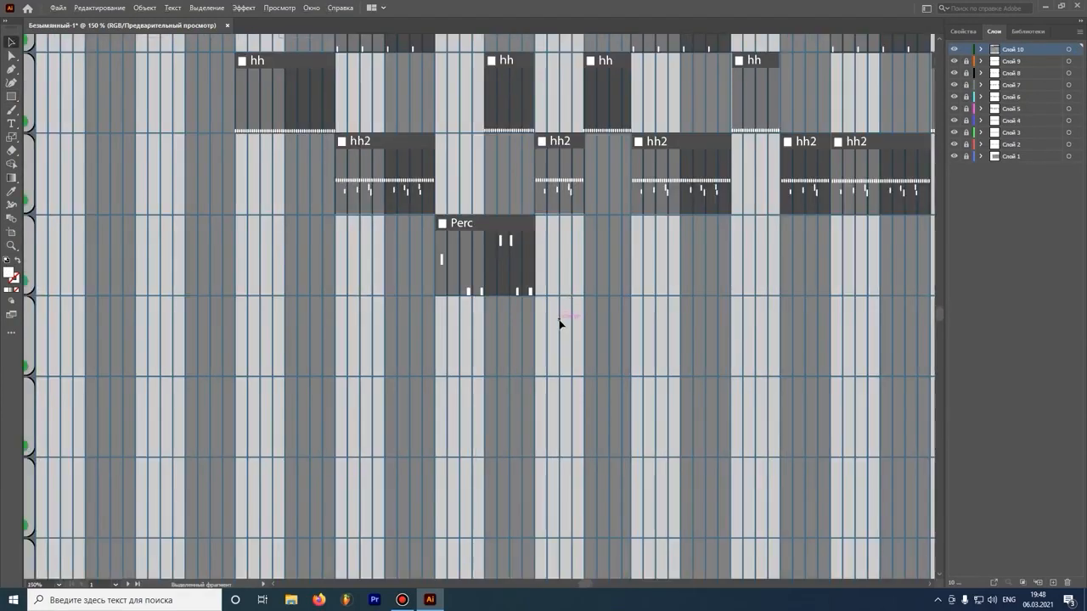
pyautogui.click(416, 225)
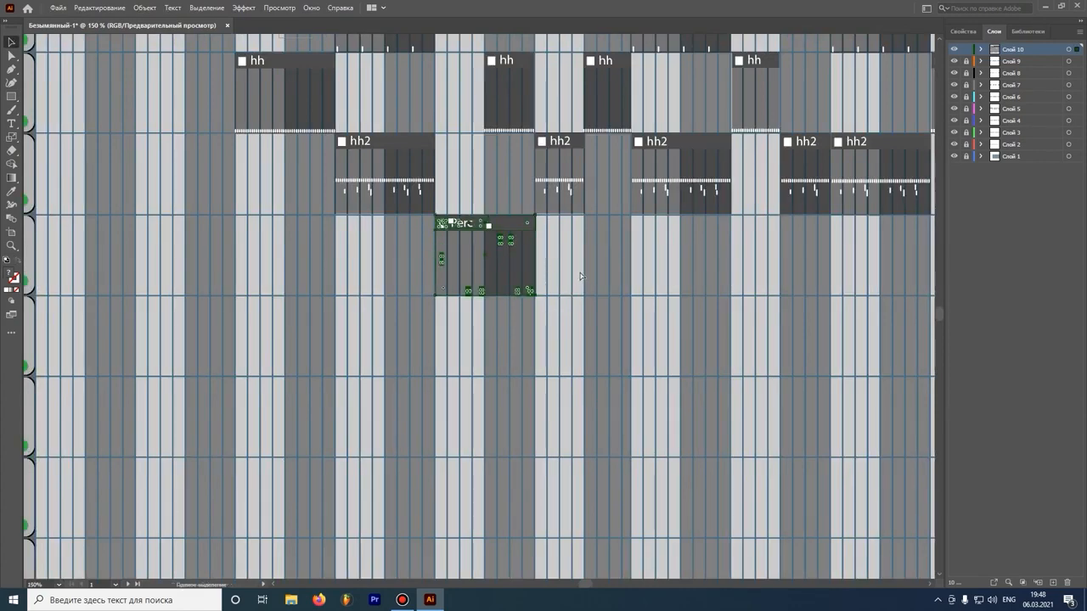
pyautogui.scroll(-1, 568, 288)
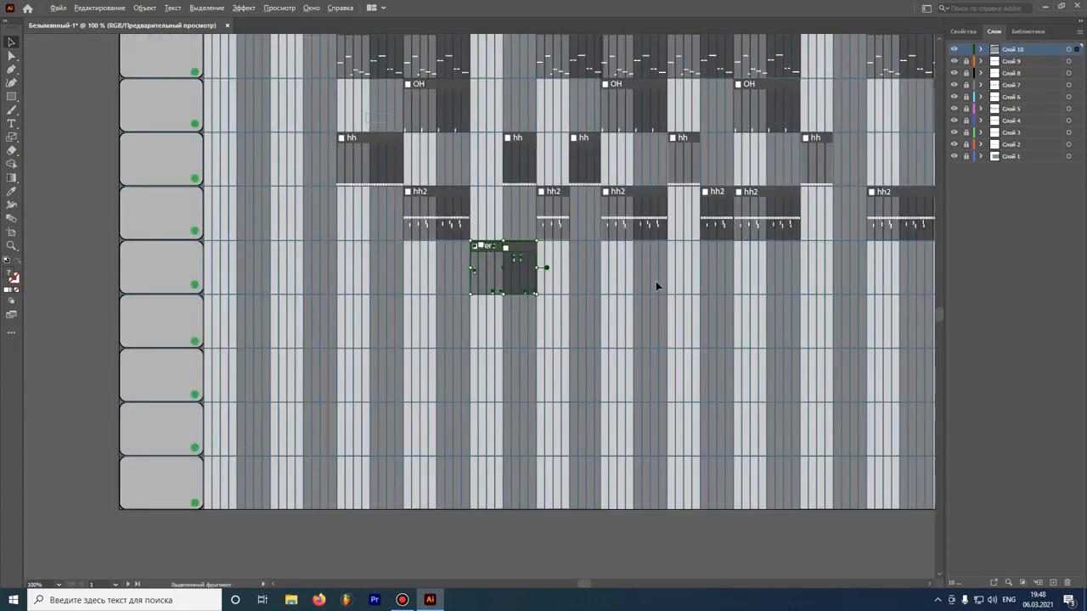
pyautogui.scroll(1, 656, 281)
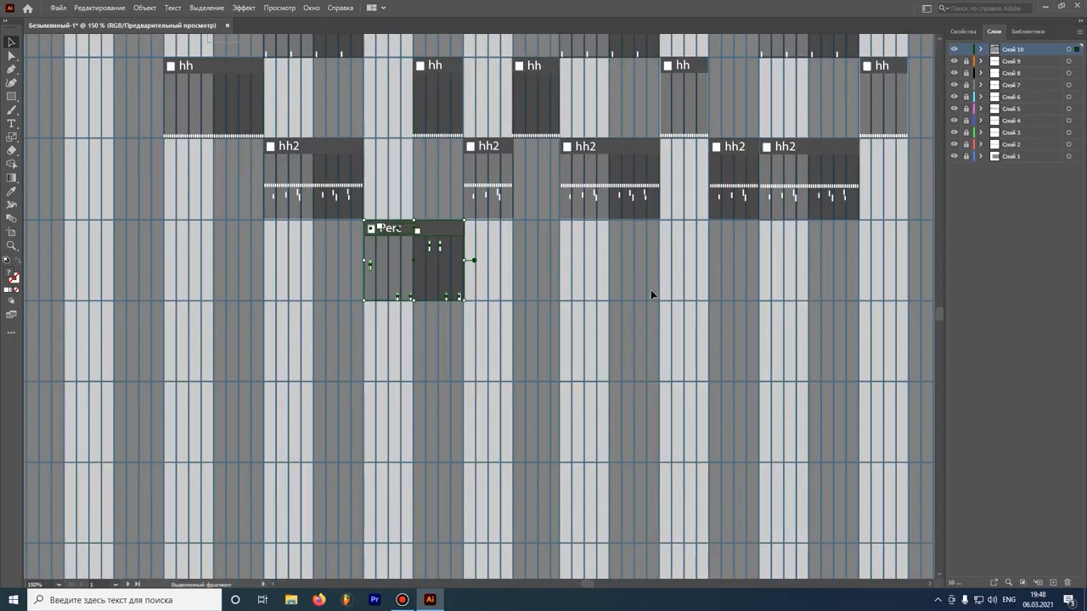
pyautogui.scroll(-2, 637, 297)
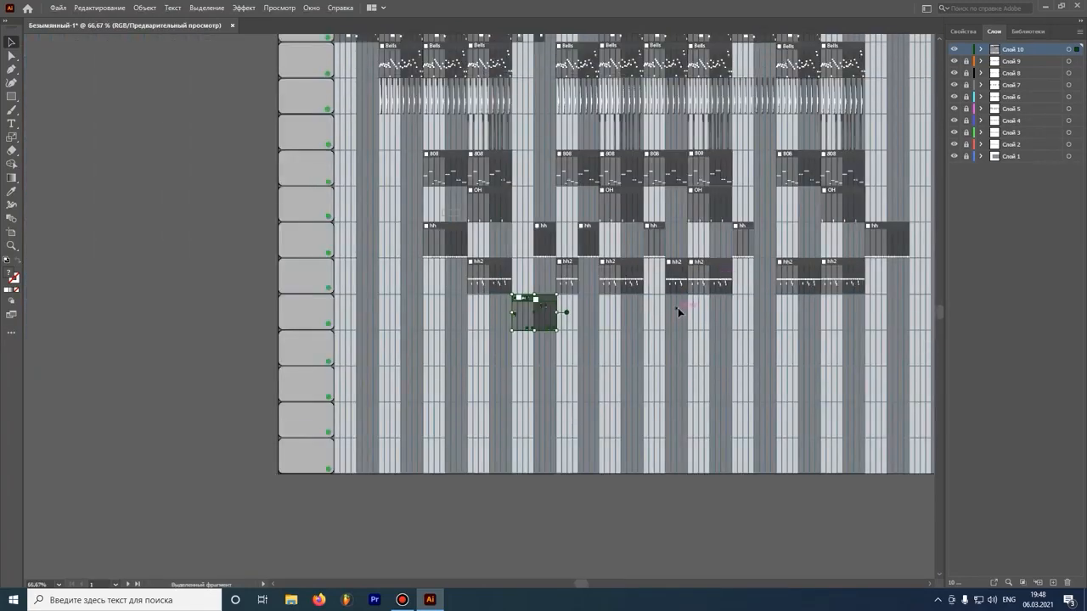
pyautogui.moveTo(547, 308); pyautogui.dragTo(636, 307)
pyautogui.moveTo(693, 334); pyautogui.dragTo(912, 329)
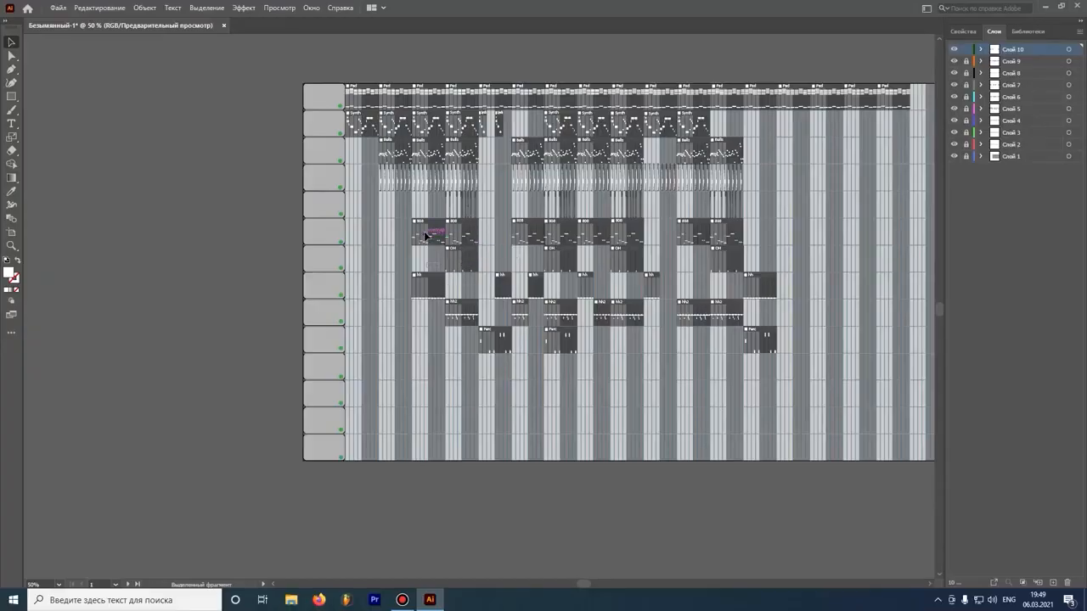
pyautogui.moveTo(426, 236); pyautogui.dragTo(466, 113)
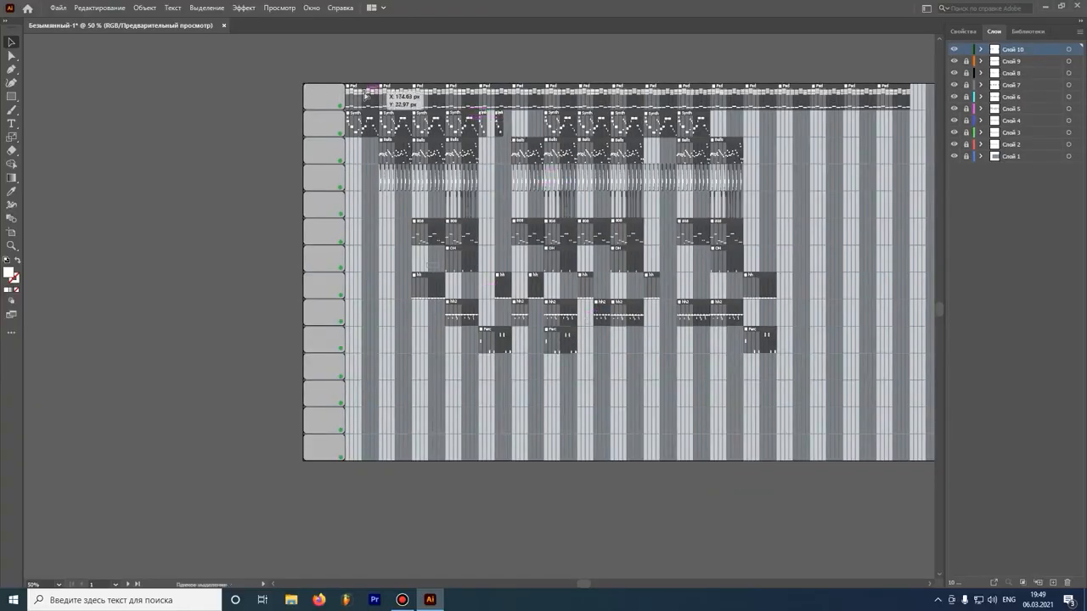
pyautogui.hscroll(-5, 424, 114)
pyautogui.hscroll(8, 442, 145)
pyautogui.hscroll(-7, 416, 144)
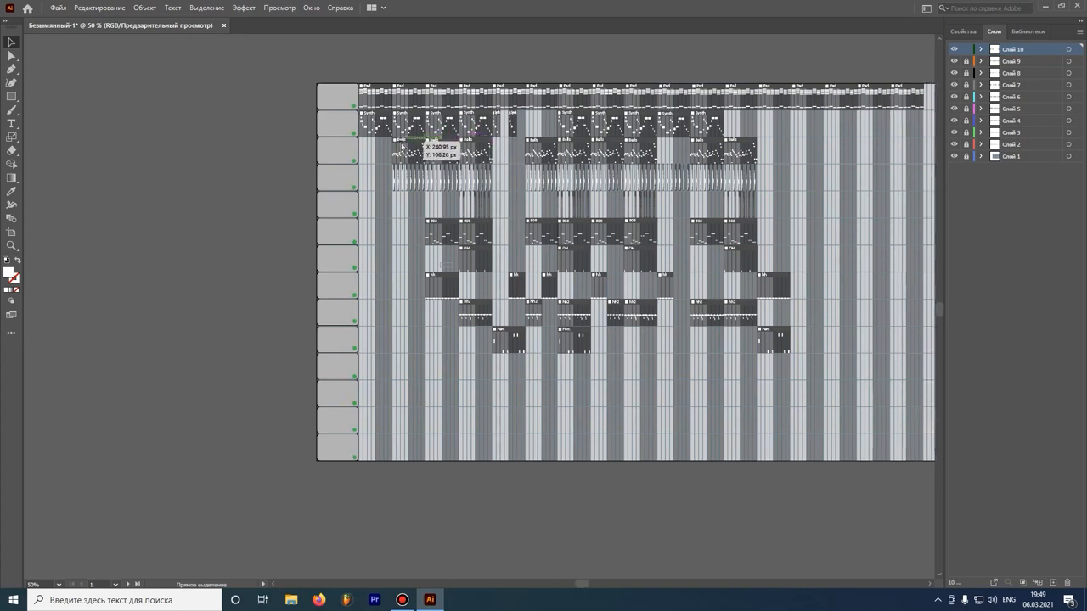
pyautogui.hscroll(11, 594, 140)
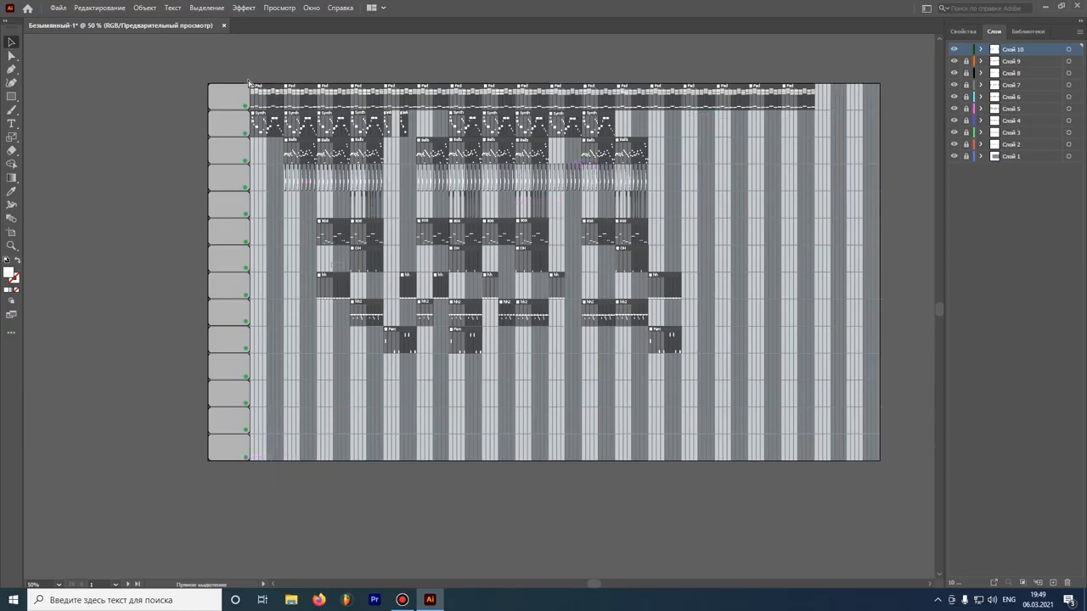
# - Switch to FL Studio, open the pad's Pattern 1 in the piano roll and examine its chord and bass notes
pyautogui.scroll(5, 253, 81)
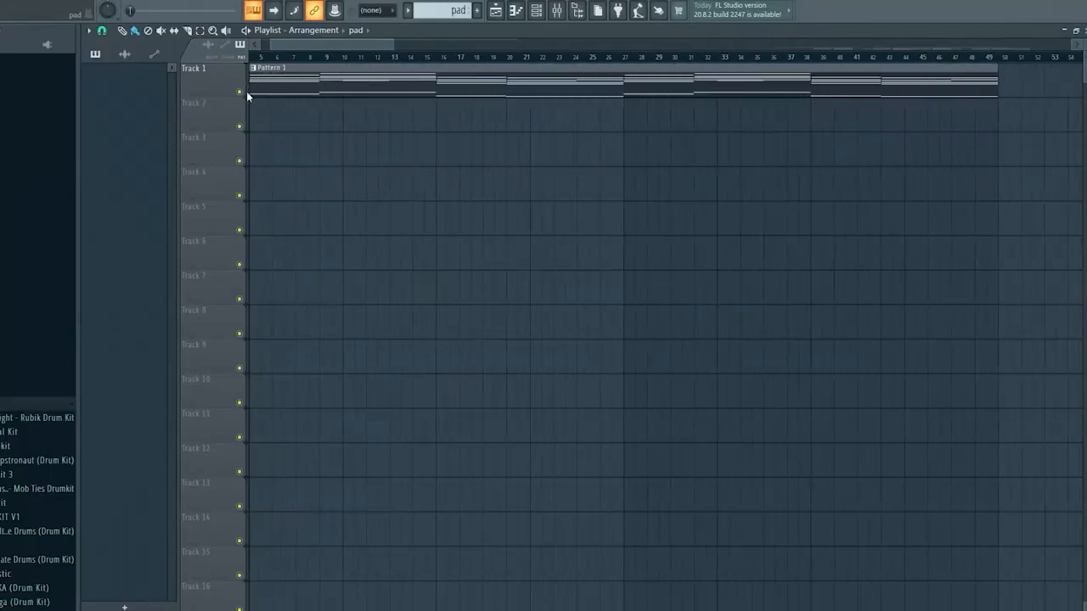
pyautogui.doubleClick(290, 91)
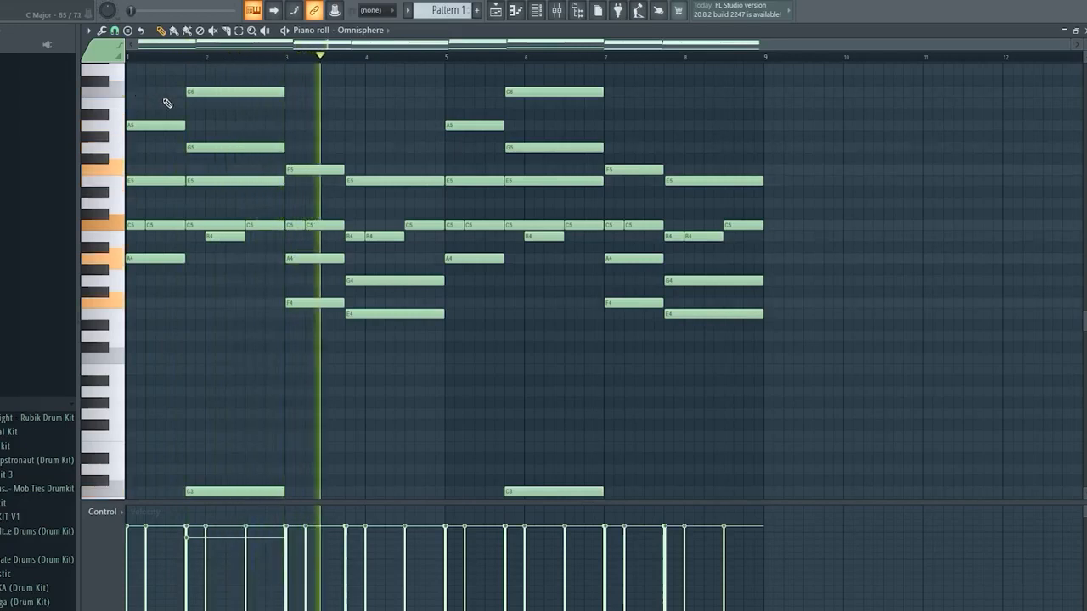
pyautogui.scroll(-3, 232, 138)
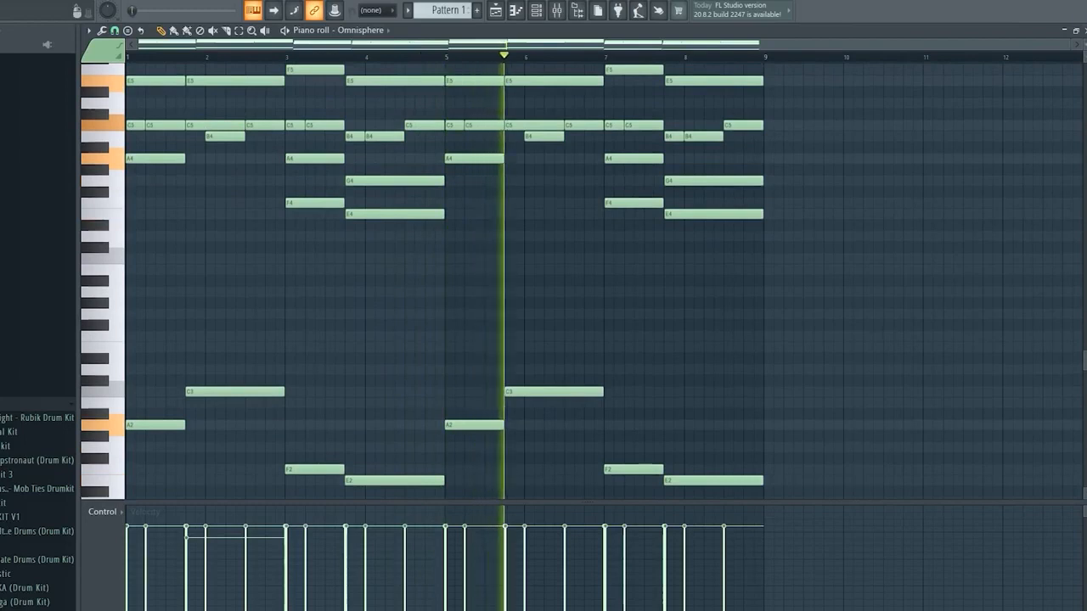
pyautogui.moveTo(1084, 53); pyautogui.dragTo(1084, 40)
pyautogui.scroll(-1, 778, 104)
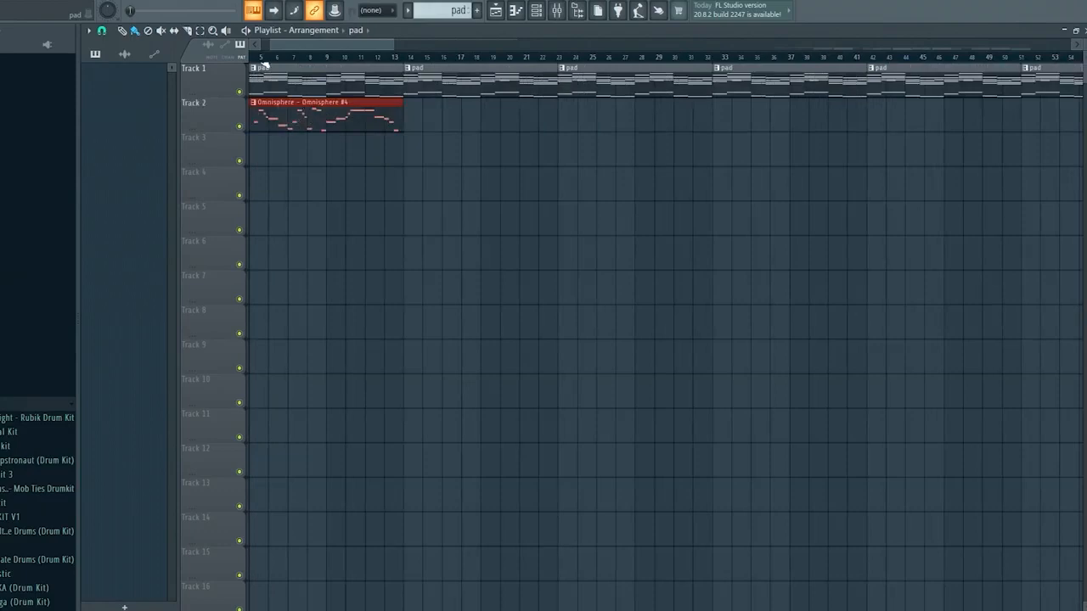
# - Play the arrangement with the pad clips and the Omnisphere #4 clip on Track 2, and view the clips up close
pyautogui.press('space')
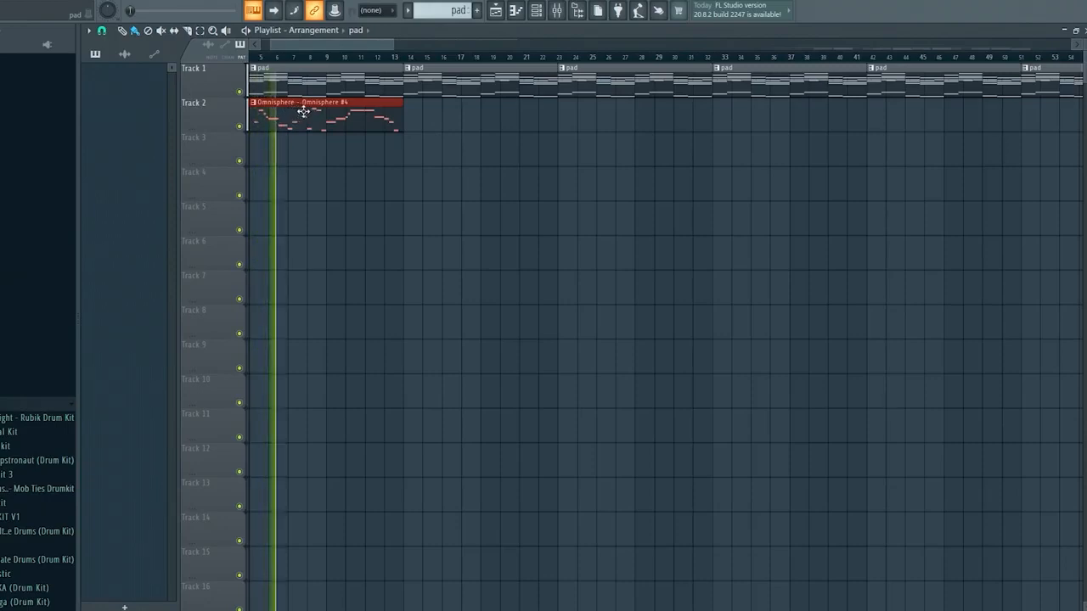
pyautogui.scroll(6, 298, 114)
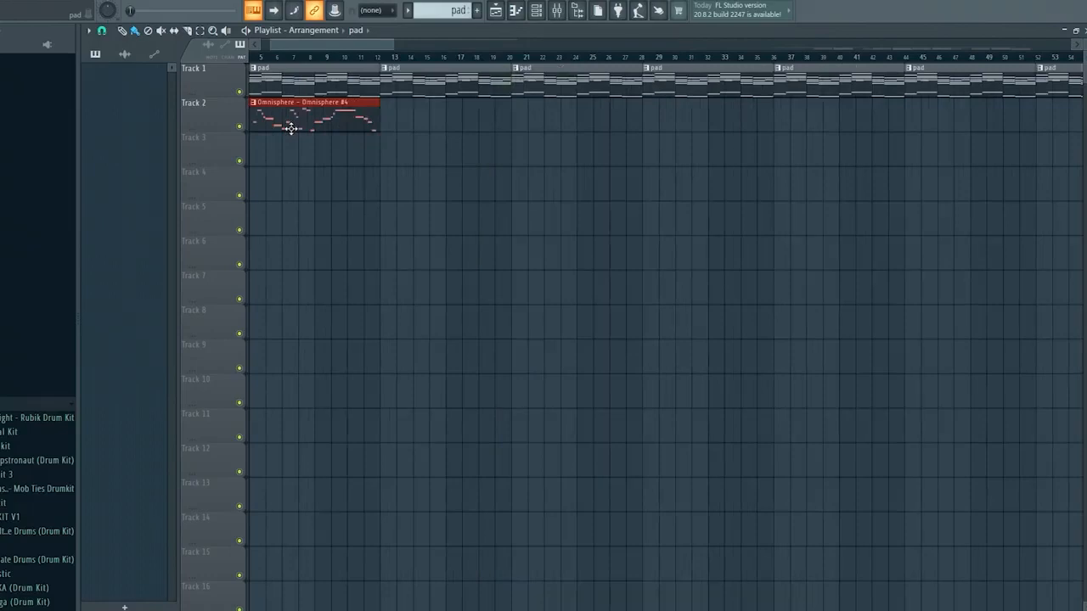
pyautogui.scroll(6, 260, 117)
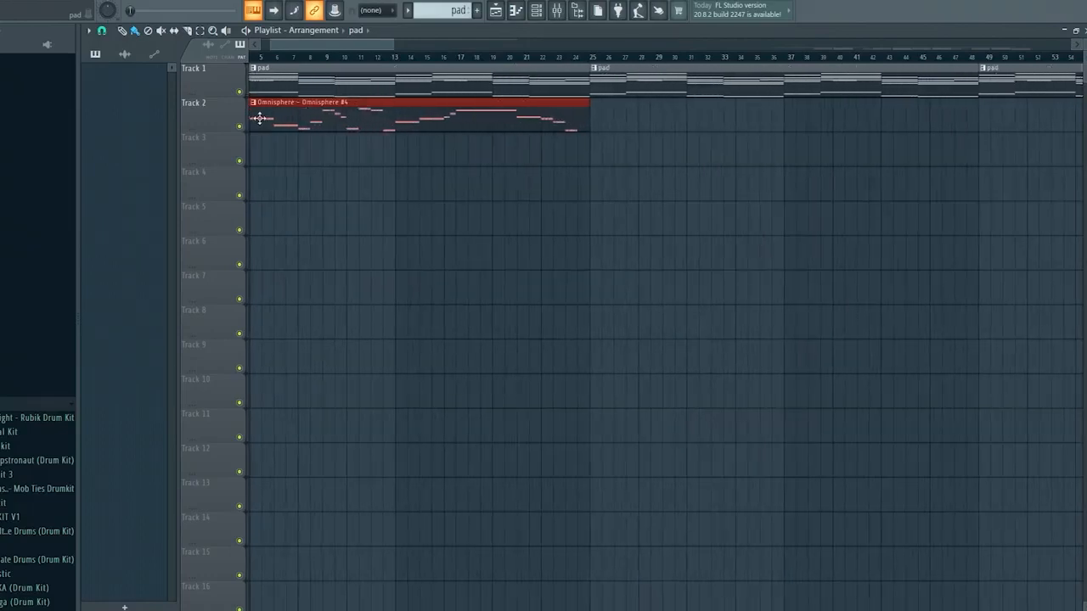
pyautogui.scroll(-2, 289, 119)
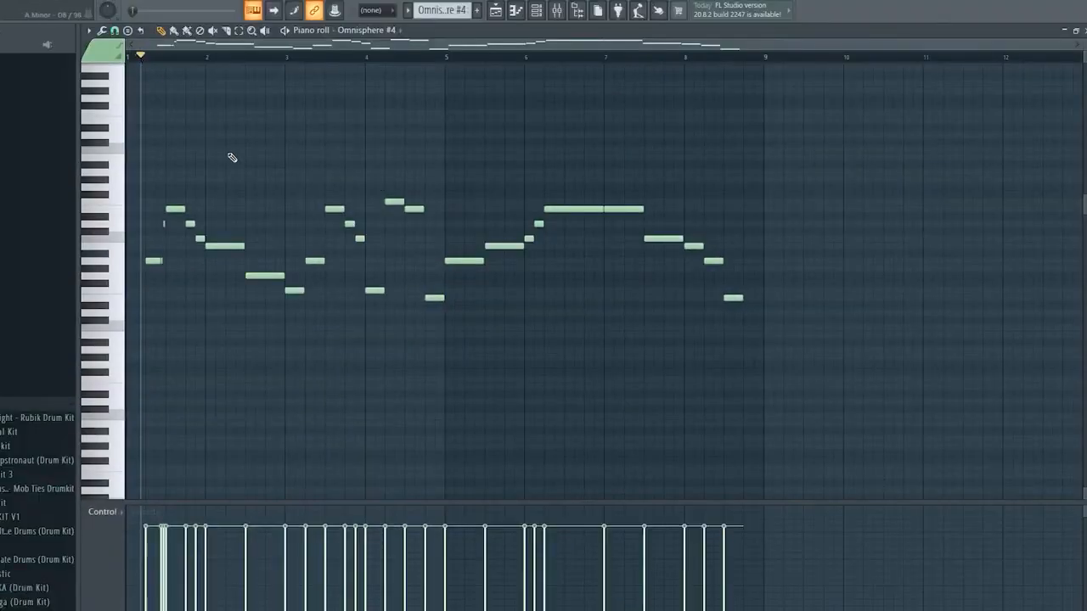
# - Play the Omnisphere #4 melody in the piano roll and examine its notes around the start of bar 5
pyautogui.press('space')
pyautogui.scroll(3, 170, 185)
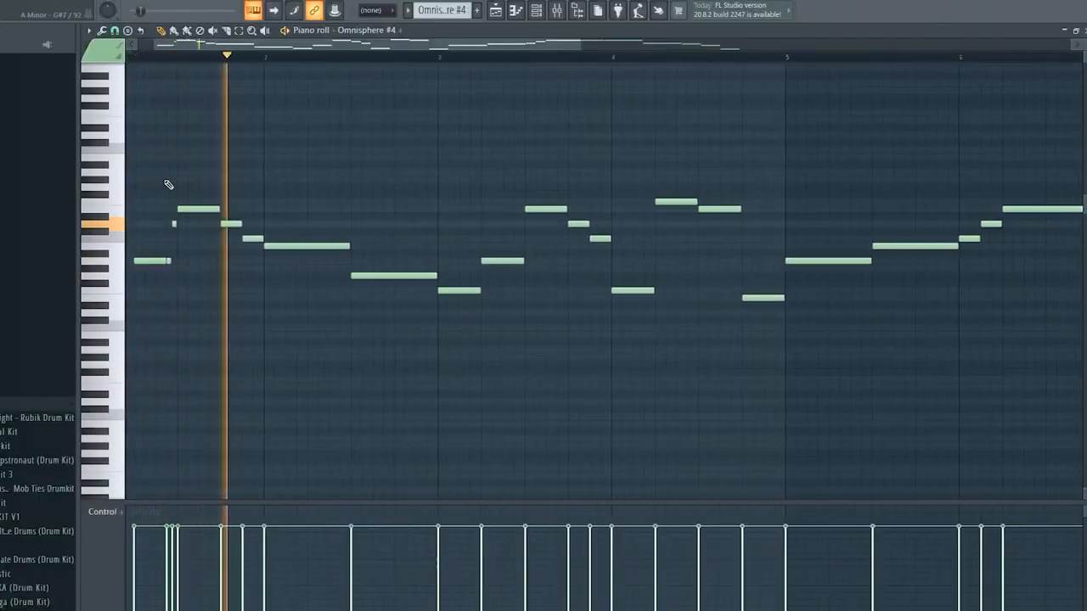
pyautogui.scroll(-3, 170, 185)
pyautogui.press('space')
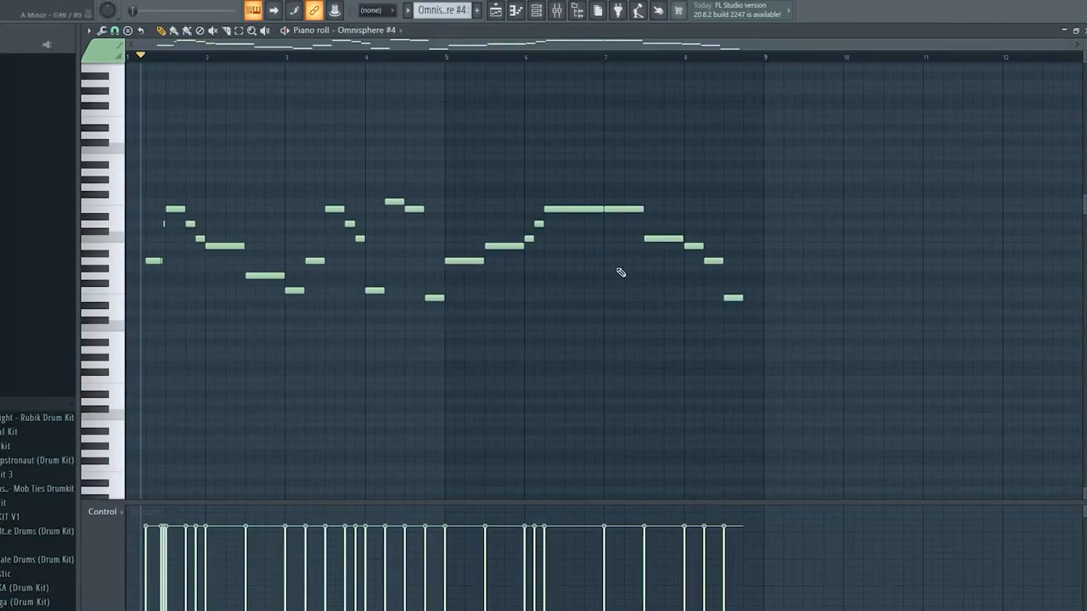
pyautogui.press('space')
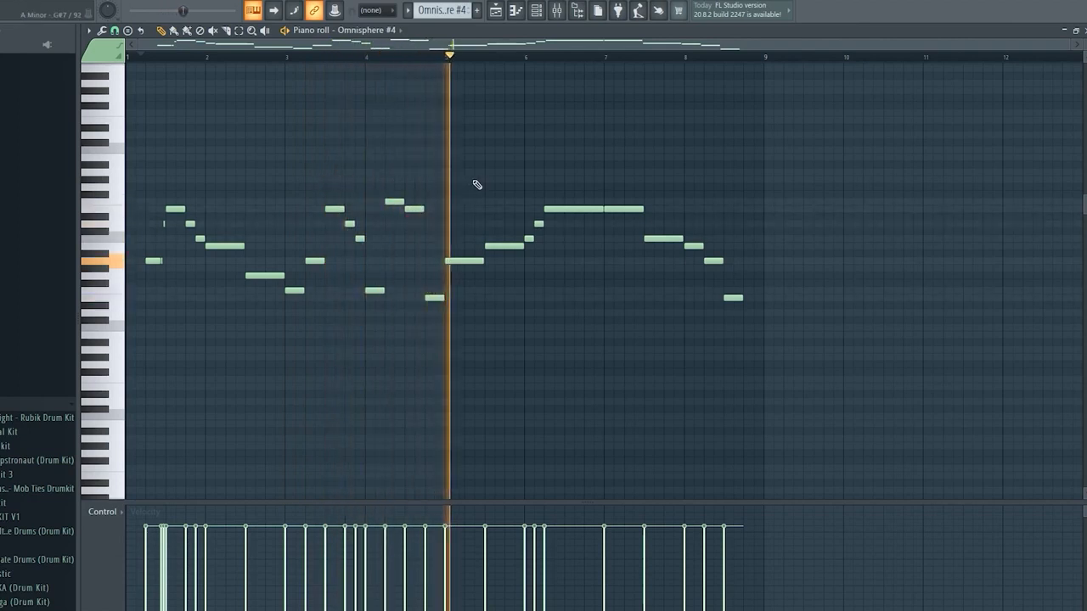
pyautogui.scroll(3, 455, 219)
pyautogui.press('space')
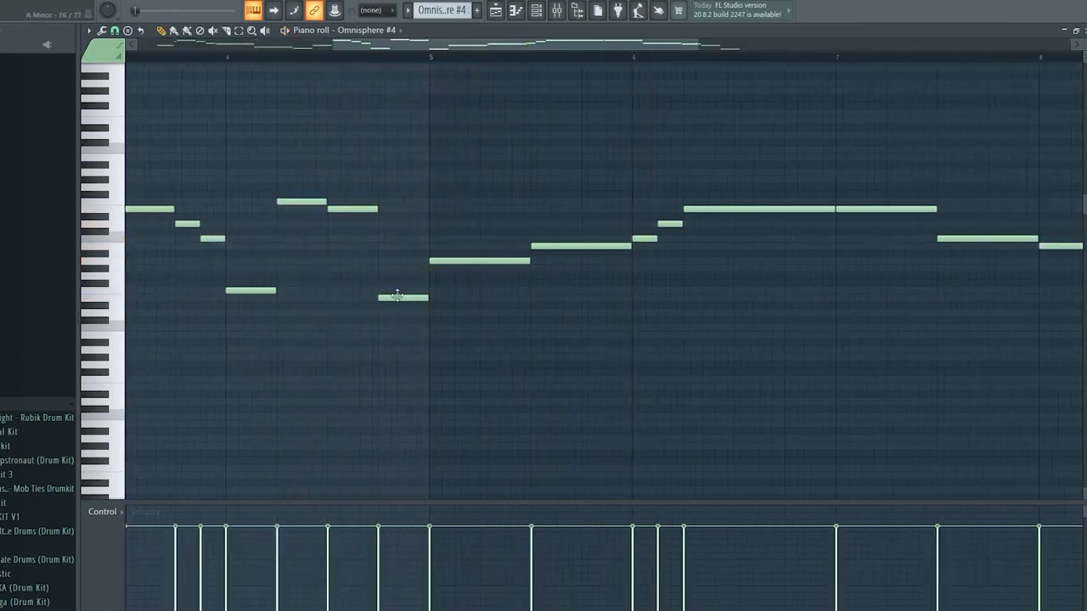
# - Delete the low note at the end of bar 4, extend the preceding note to bar 5, and play the edited passage
pyautogui.rightClick(398, 297)
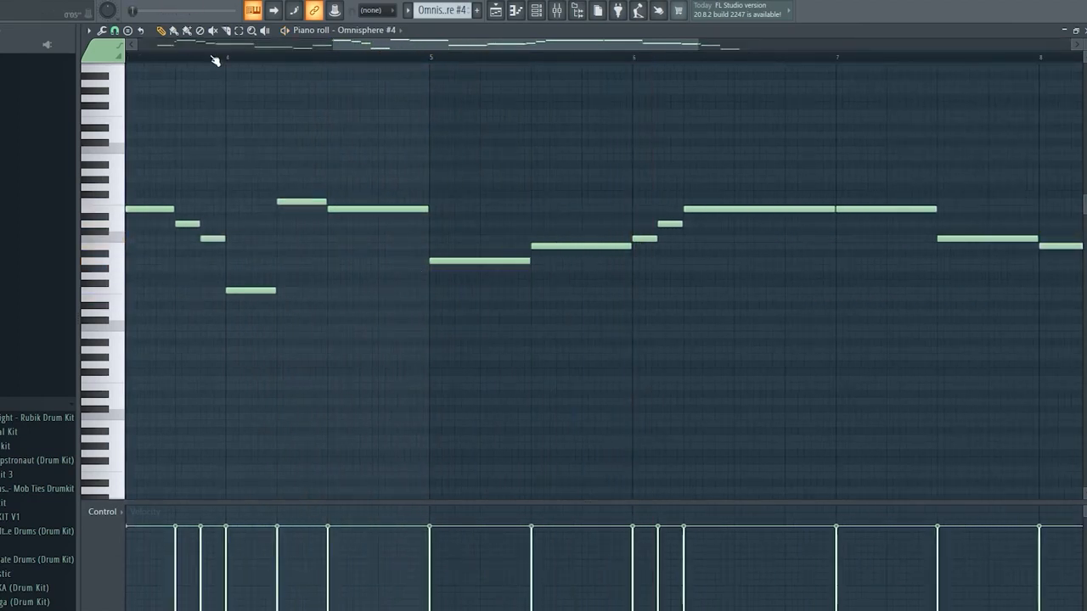
pyautogui.click(209, 58)
pyautogui.press('space')
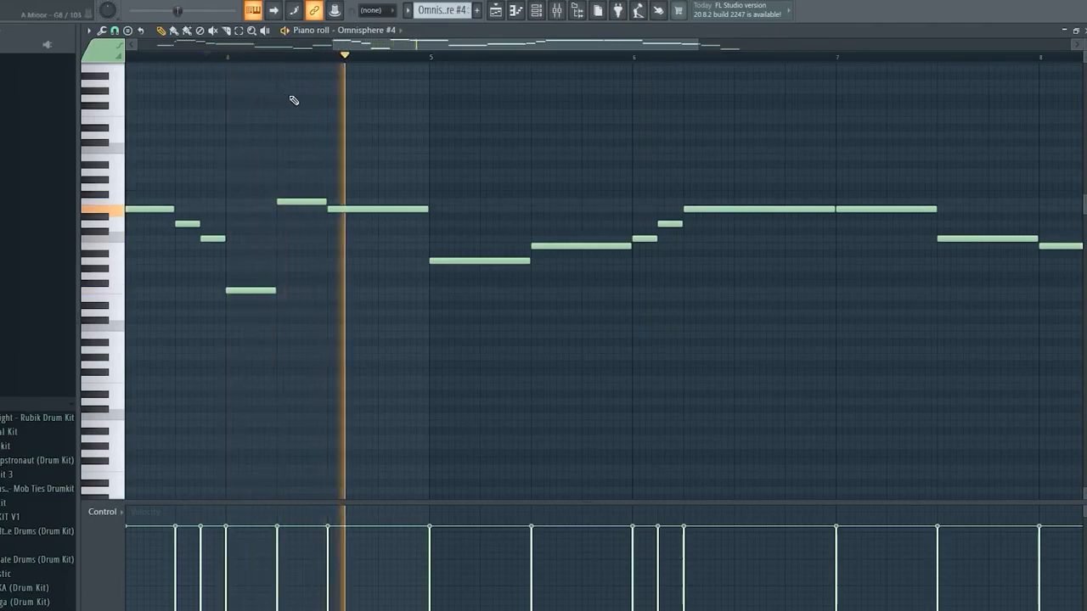
pyautogui.scroll(-4, 322, 143)
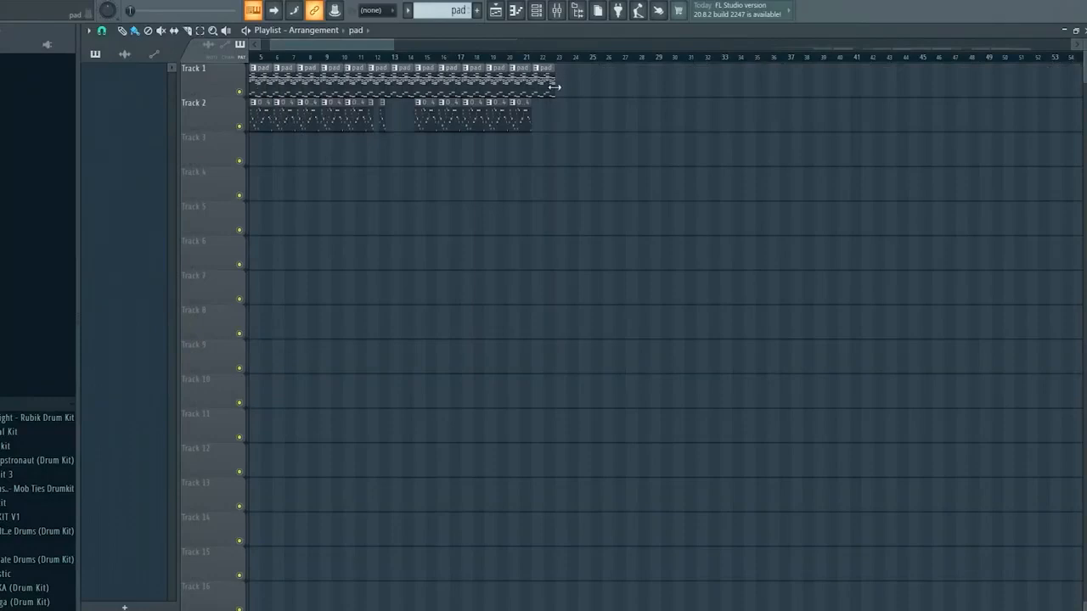
# - Play the pad and synth arrangement from the start of the last pad clip, and stop playback
pyautogui.moveTo(561, 88); pyautogui.dragTo(615, 76)
pyautogui.click(541, 59)
pyautogui.press('space')
pyautogui.press('space')
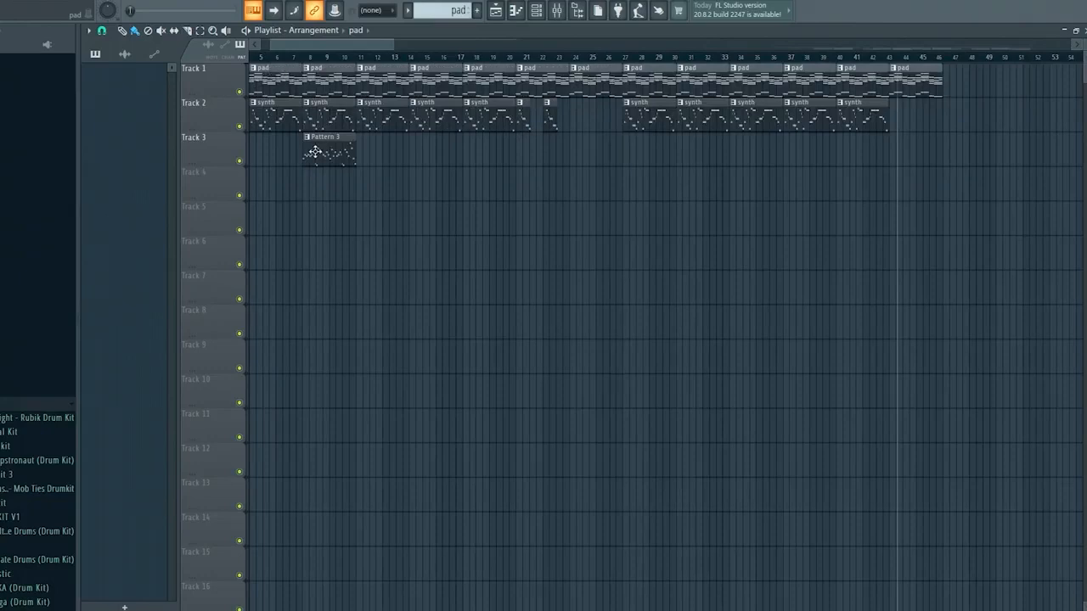
# - Compare the Pattern 3 clip on Track 3 with the Bells clips drawn in Illustrator, and play the arrangement from where Pattern 3 starts
pyautogui.scroll(4, 314, 152)
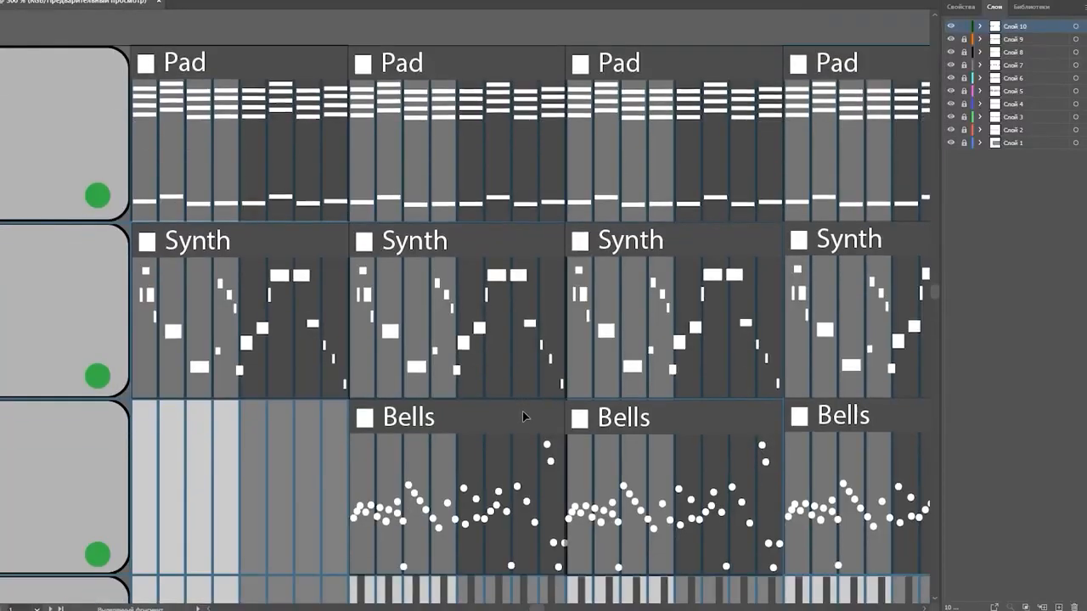
pyautogui.scroll(-4, 523, 411)
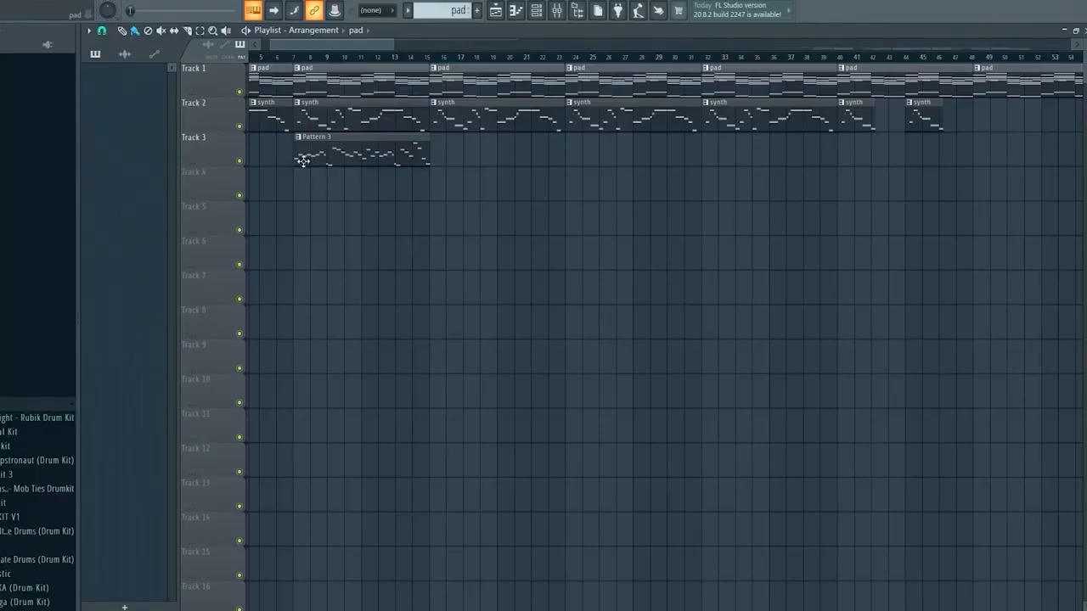
pyautogui.scroll(3, 337, 175)
pyautogui.scroll(-3, 340, 175)
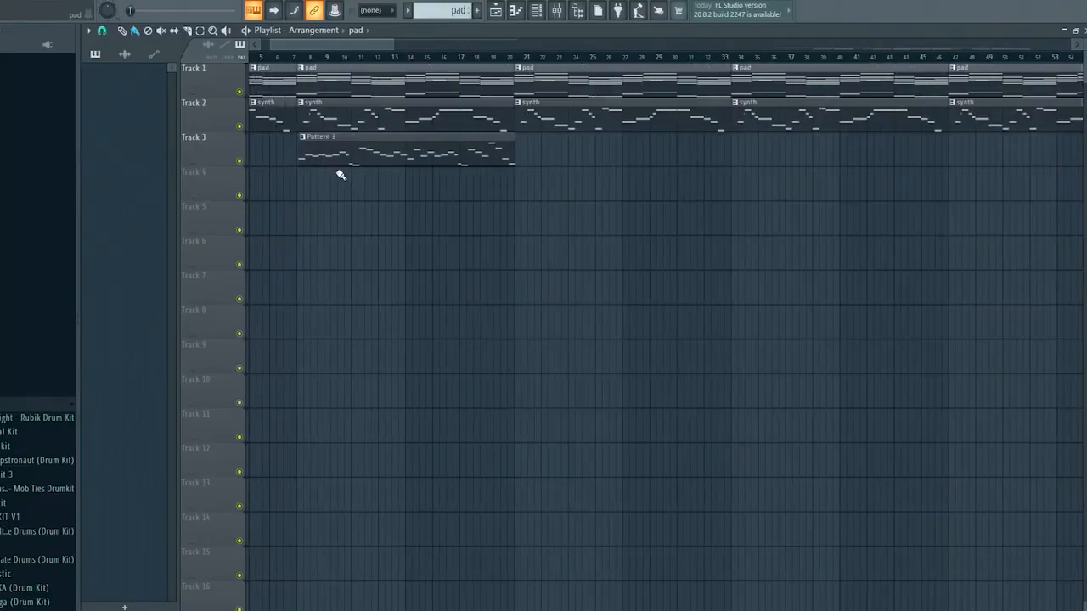
pyautogui.click(299, 62)
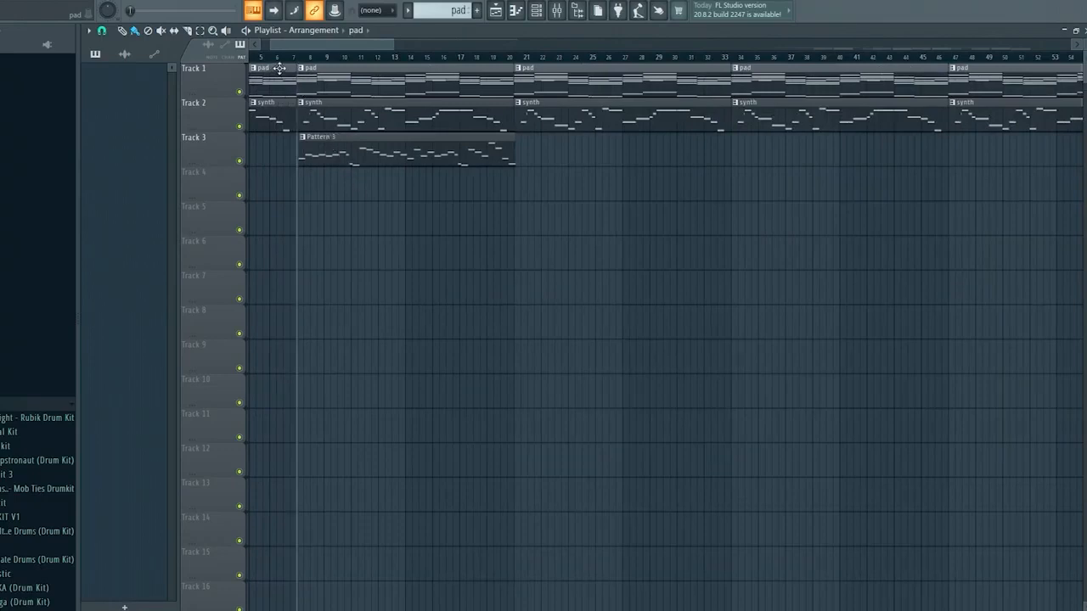
pyautogui.scroll(4, 284, 67)
pyautogui.press('space')
pyautogui.scroll(-2, 290, 90)
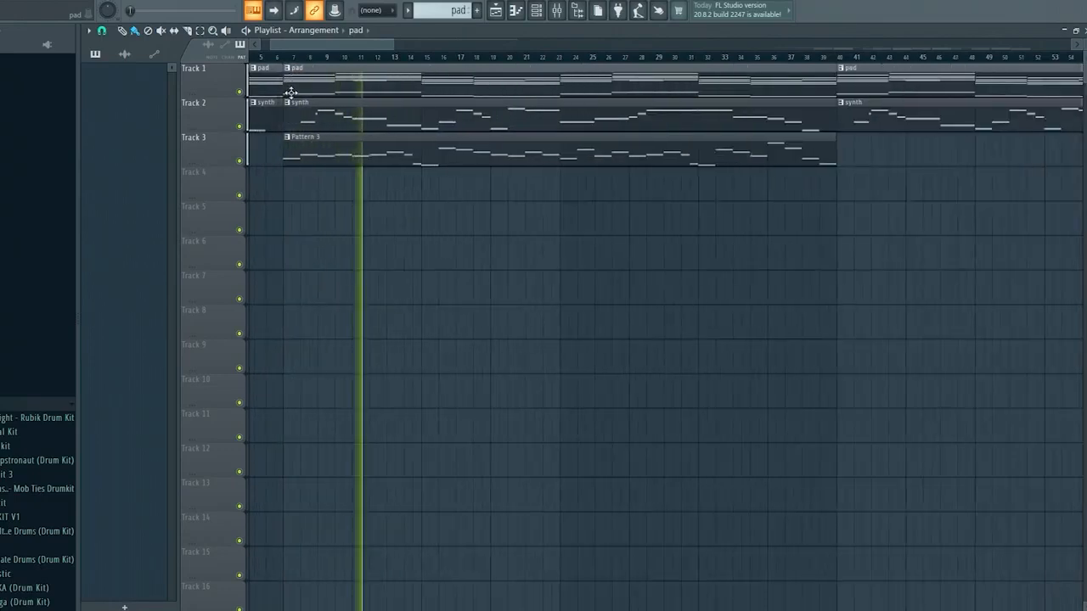
pyautogui.scroll(1, 628, 190)
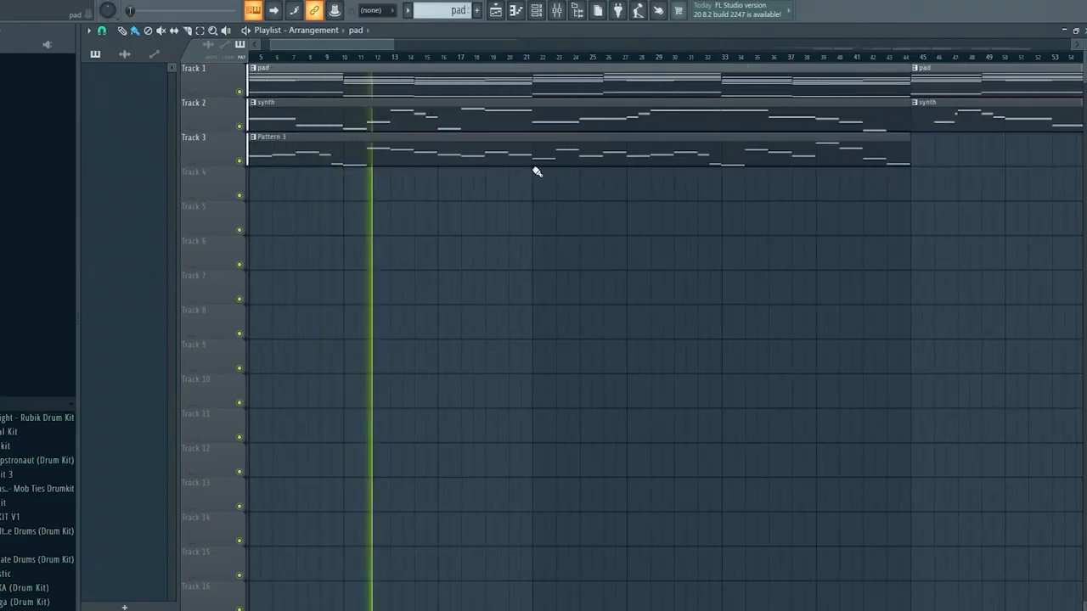
# - Open the Pattern 3 clip's notes in the piano roll and examine the melody during playback
pyautogui.doubleClick(468, 160)
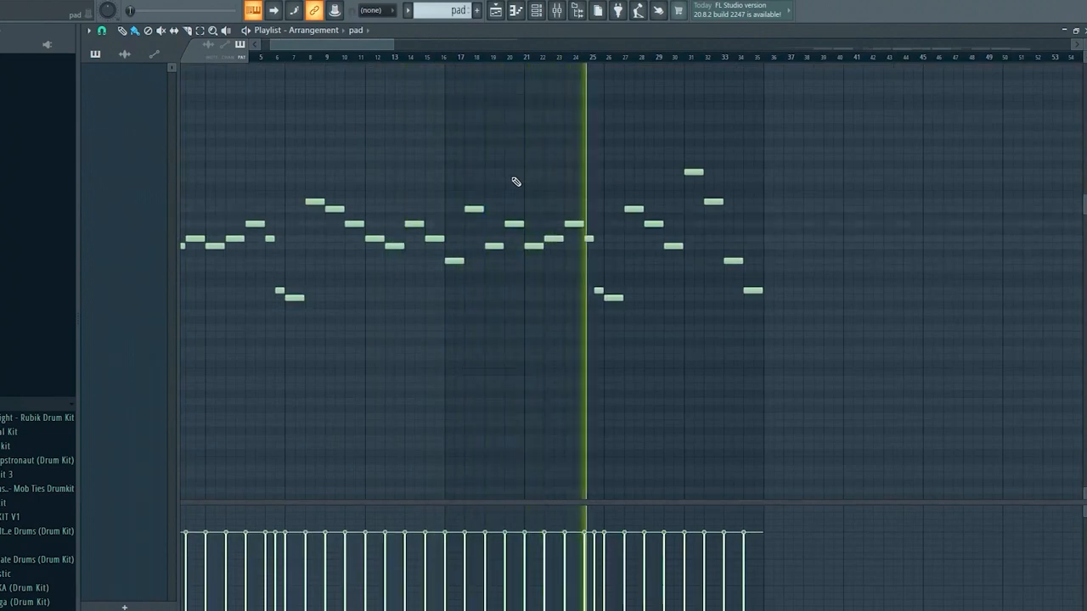
pyautogui.scroll(2, 847, 256)
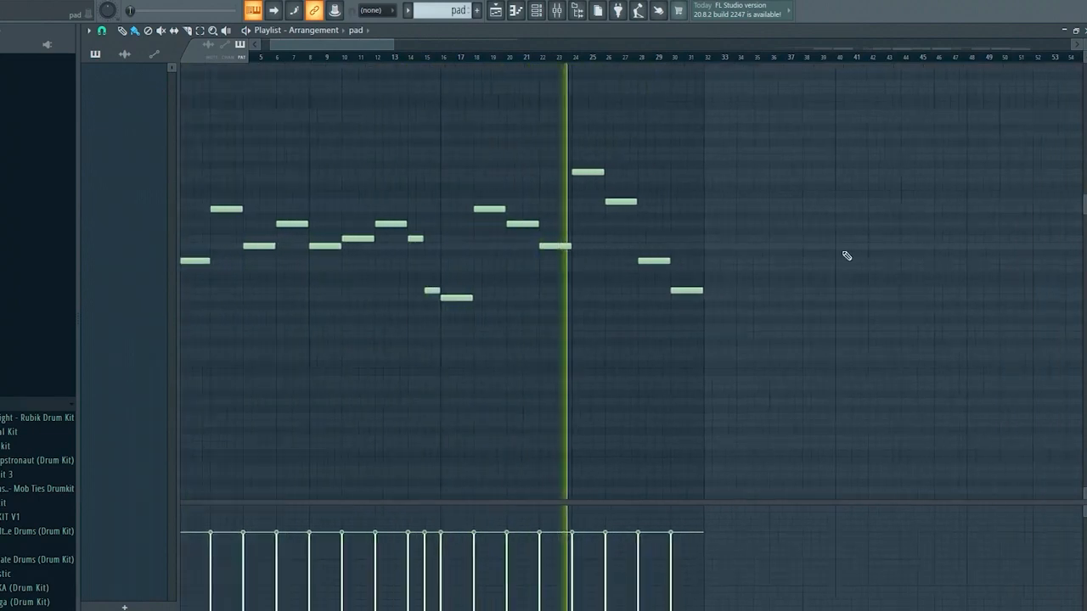
pyautogui.scroll(2, 846, 256)
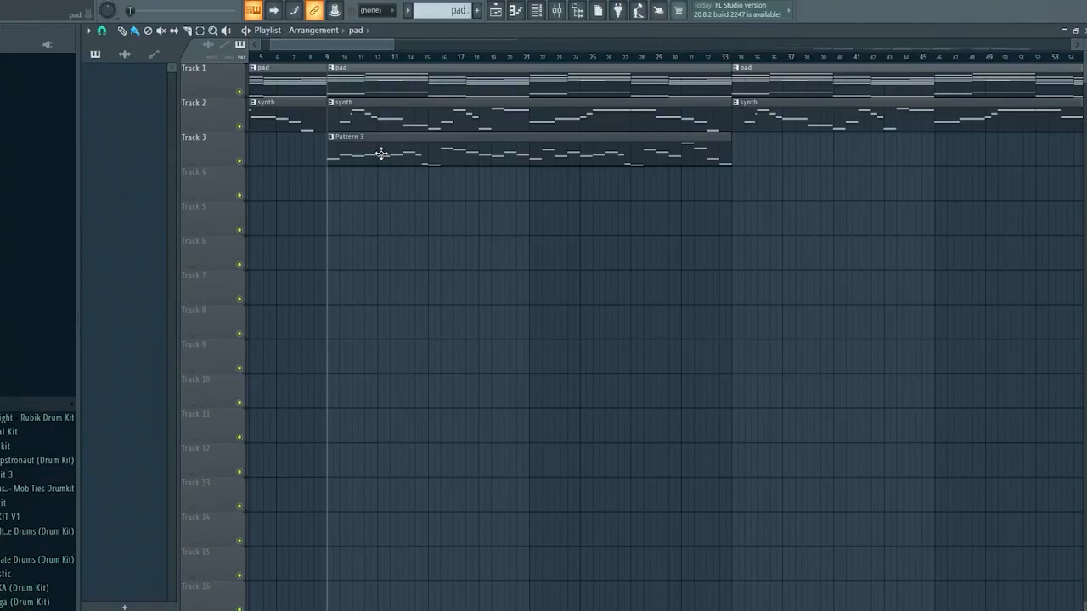
# - Rename the Pattern 3 clip as bells
pyautogui.press('F2')
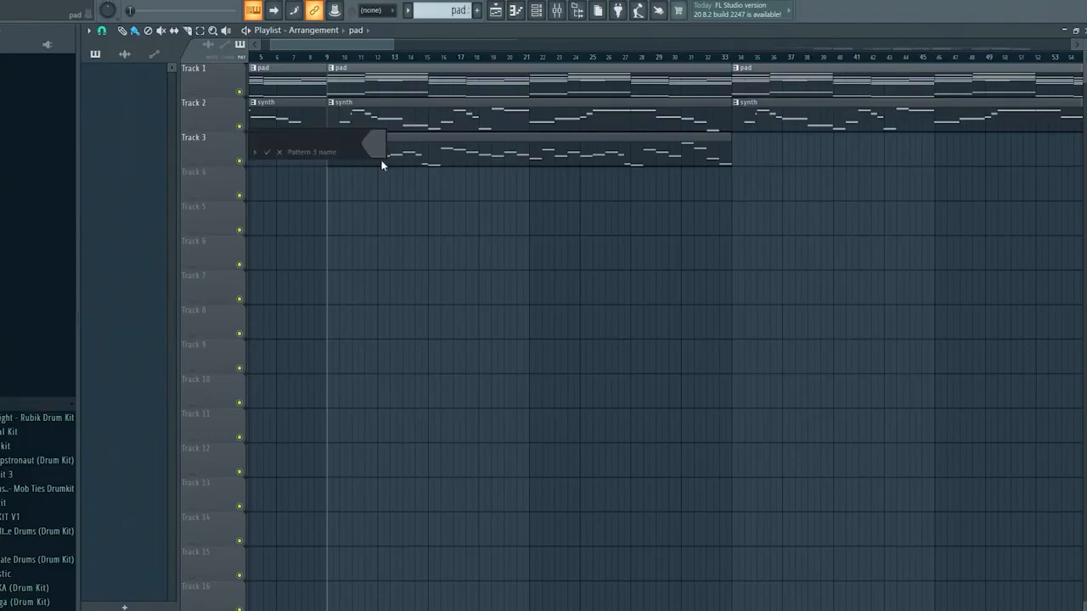
pyautogui.write('bells')
pyautogui.press('Return')
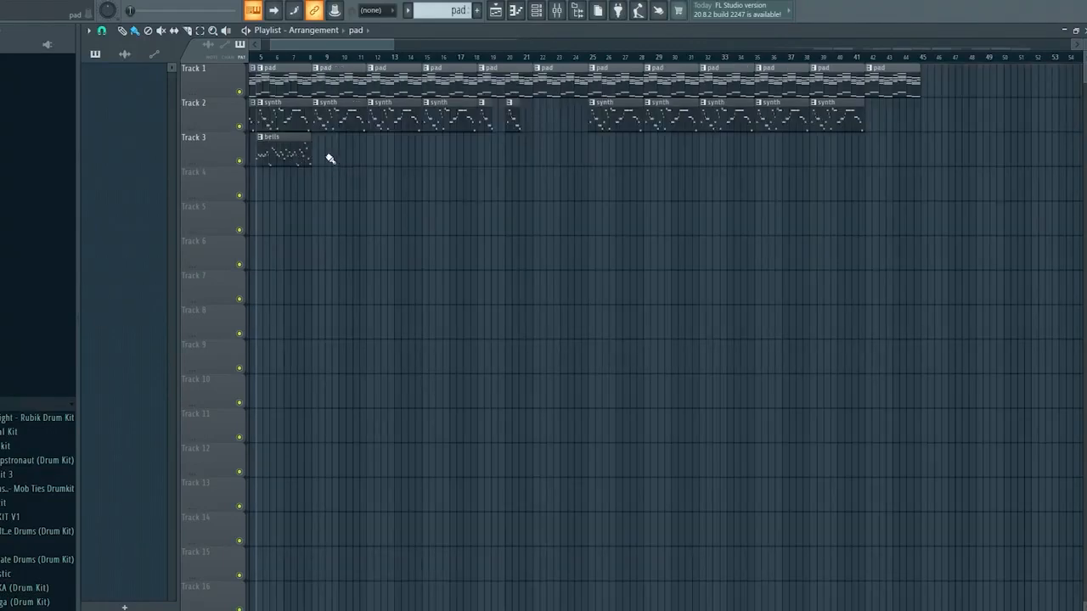
# - Repeat the bells clip along Track 3 beneath the pad and synth clips, leaving gaps between groups of clips
pyautogui.click(330, 155)
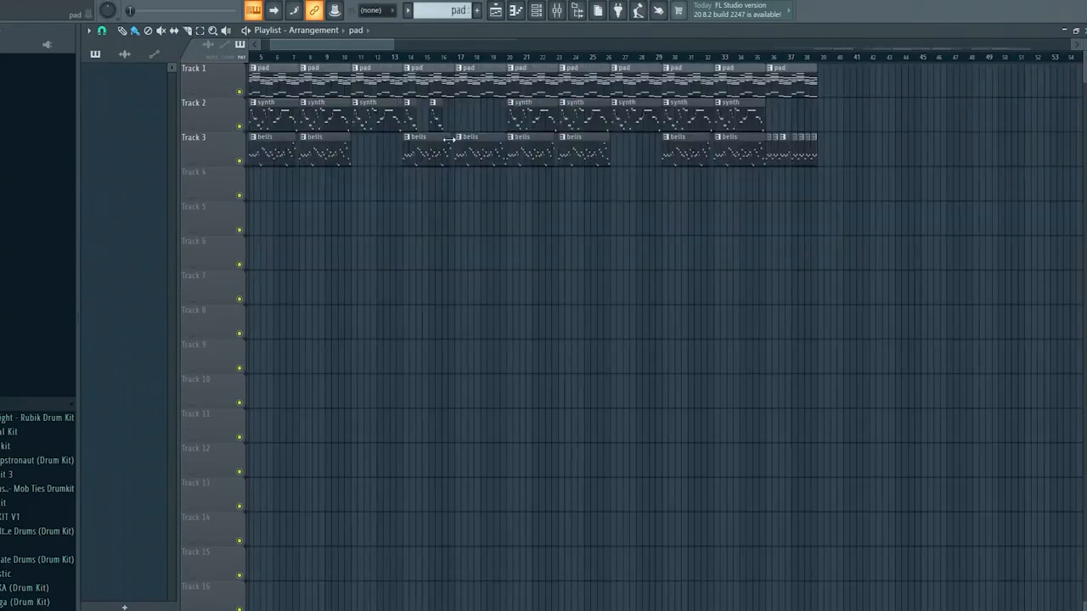
pyautogui.click(378, 124)
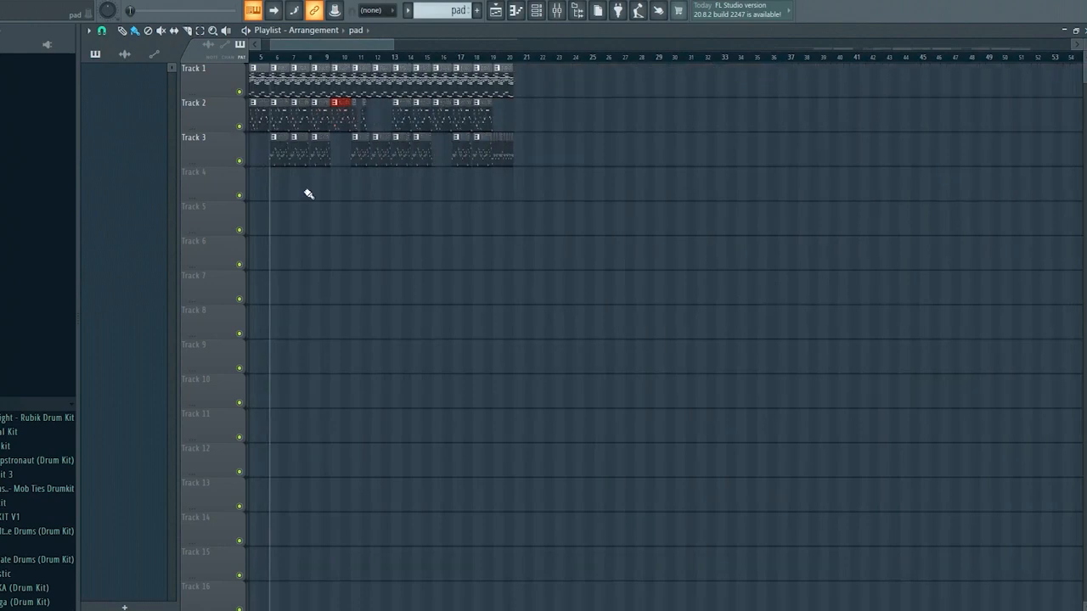
pyautogui.keyDown('ctrl'); pyautogui.click(310, 193); pyautogui.keyUp('ctrl')
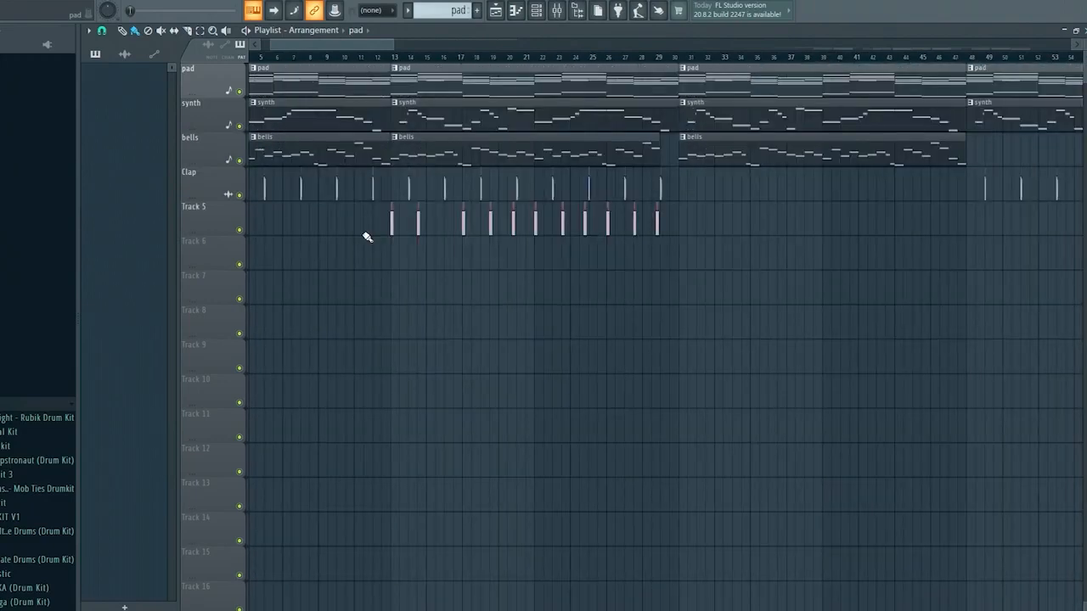
# - Repeat the kick clips under the other sections of Track 5, and play the arrangement from where the kicks begin
pyautogui.moveTo(356, 264); pyautogui.dragTo(694, 231)
pyautogui.moveTo(376, 266); pyautogui.dragTo(747, 230)
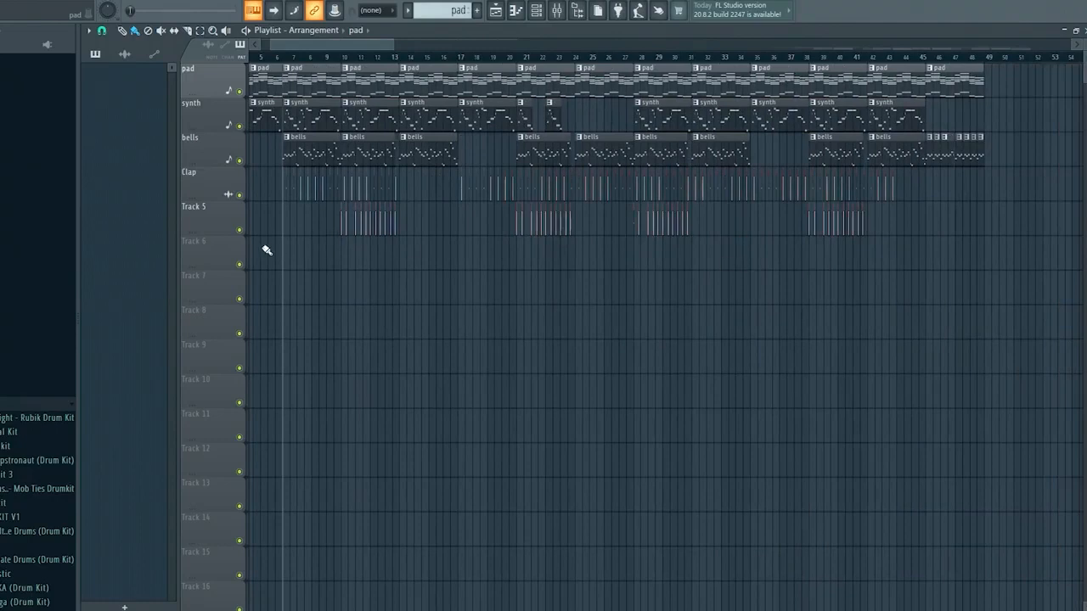
pyautogui.scroll(10, 336, 229)
pyautogui.click(422, 59)
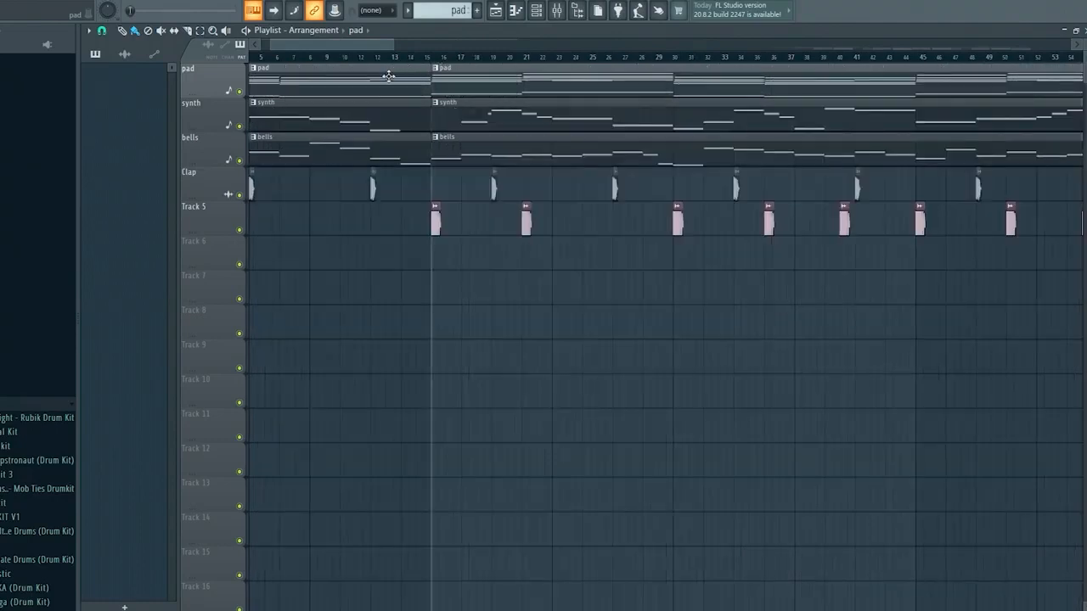
pyautogui.press('space')
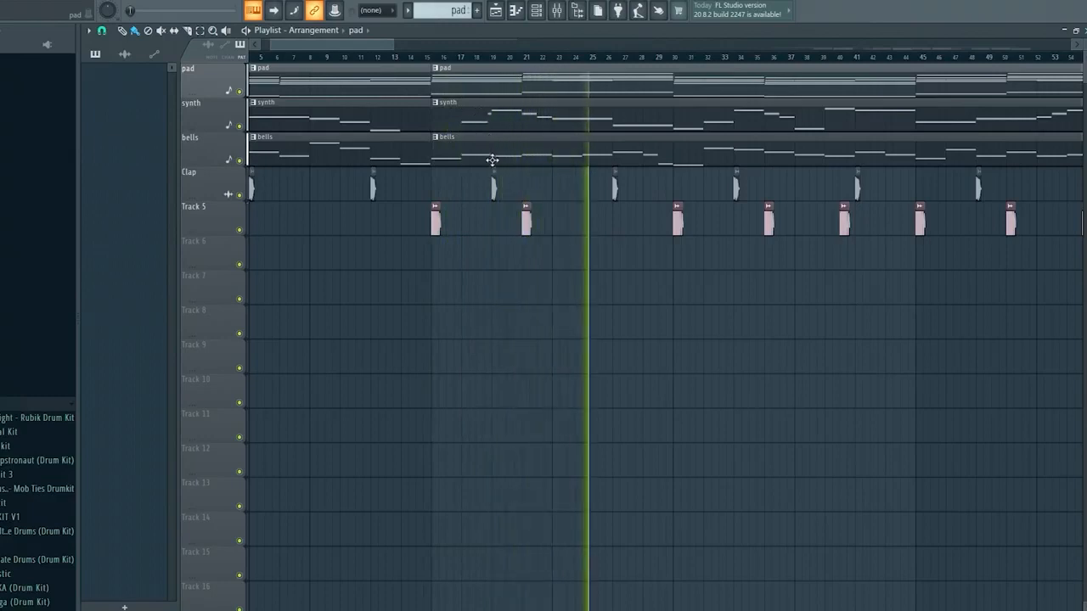
pyautogui.scroll(-3, 582, 191)
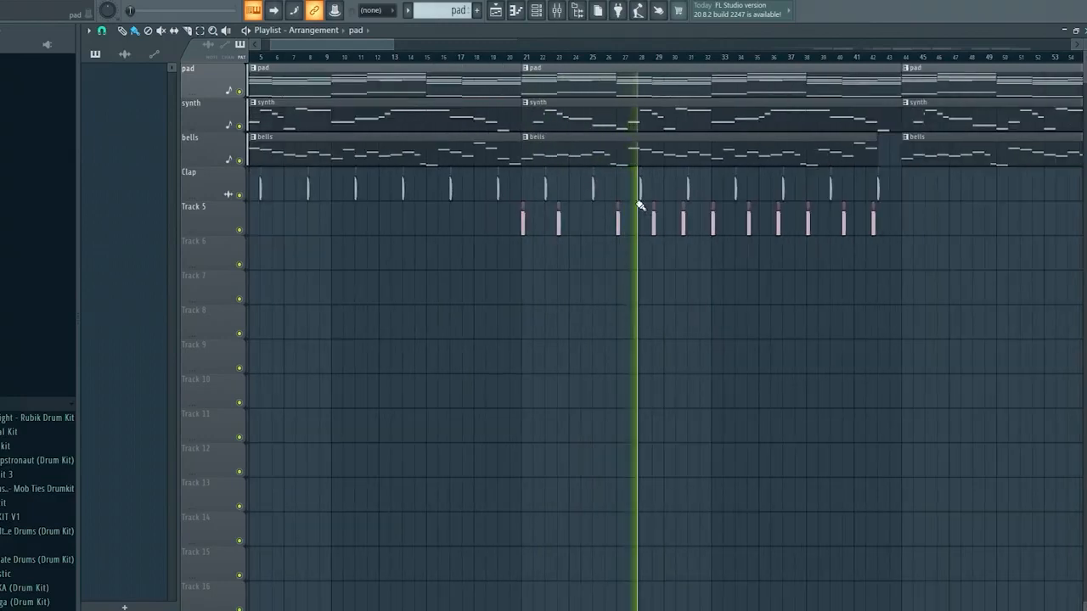
pyautogui.scroll(1, 821, 292)
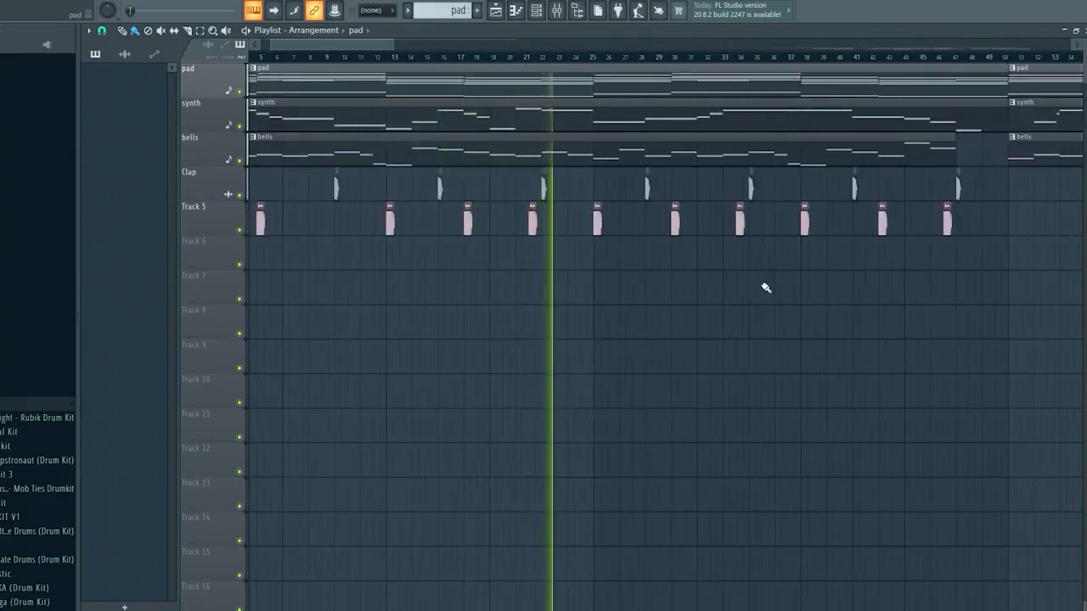
pyautogui.scroll(-2, 788, 297)
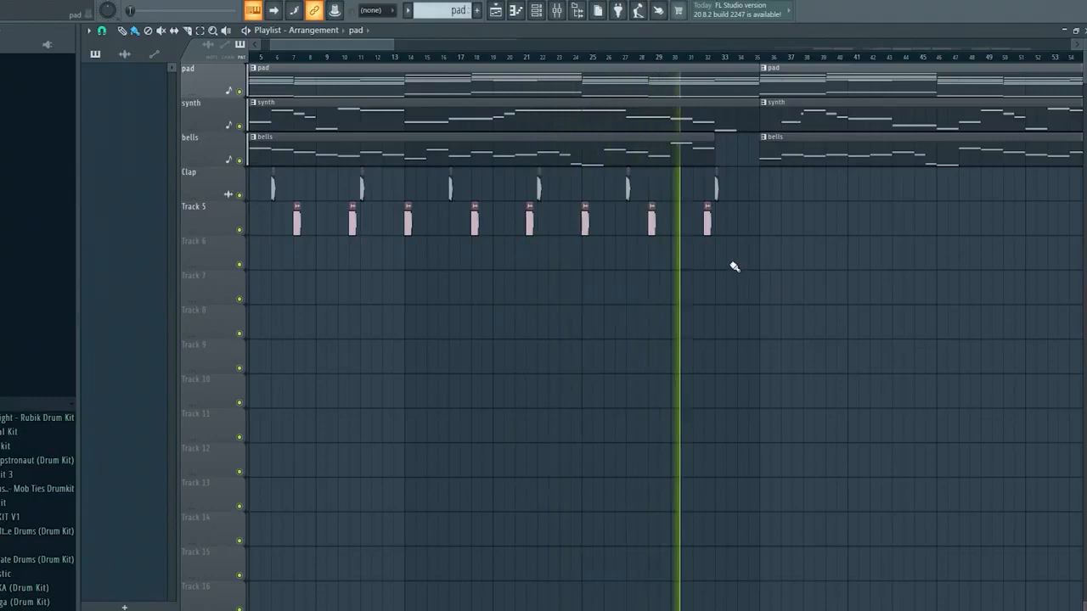
# - Change the Kick channel's colour to grey, and name Track 5 after its Kick clip
pyautogui.scroll(-3, 724, 260)
pyautogui.press('F2')
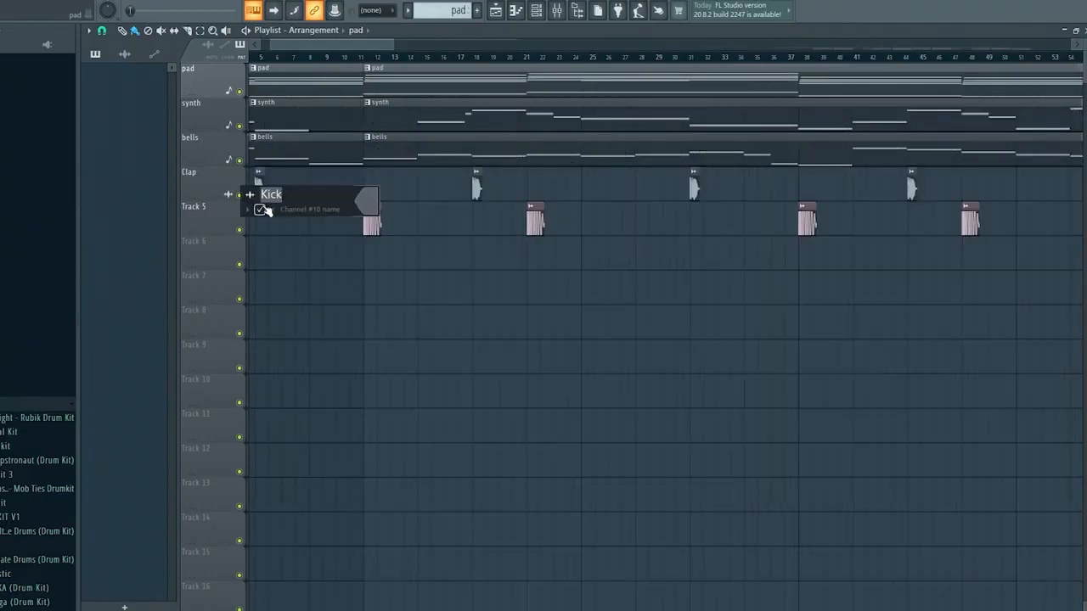
pyautogui.click(261, 210)
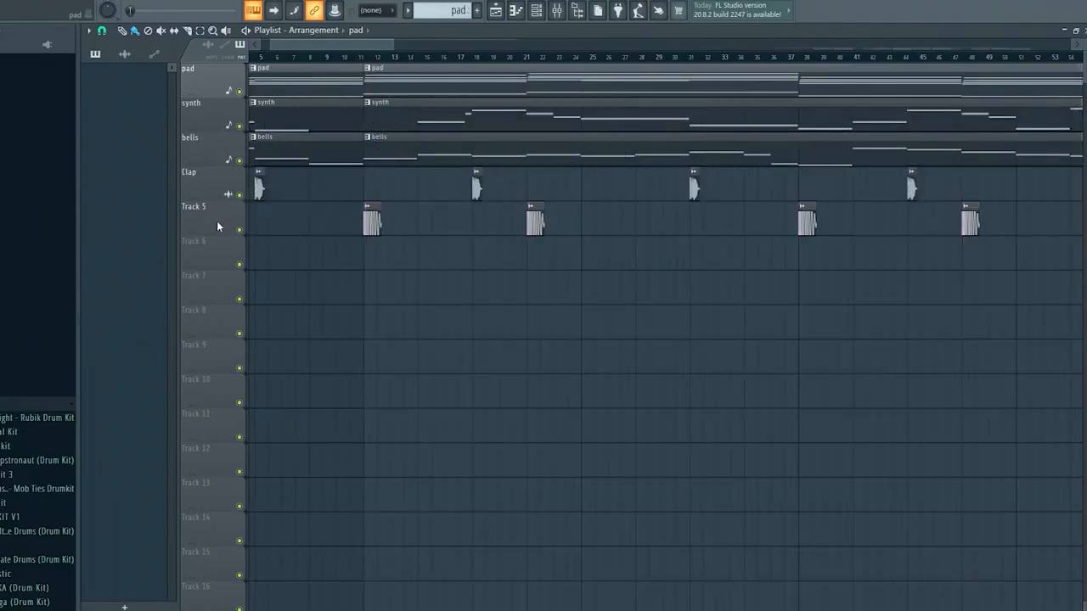
pyautogui.rightClick(216, 225)
pyautogui.click(265, 252)
# - Examine how the clap and kick clips are distributed beneath the pad, synth and bells clips across the arrangement
pyautogui.scroll(-3, 291, 213)
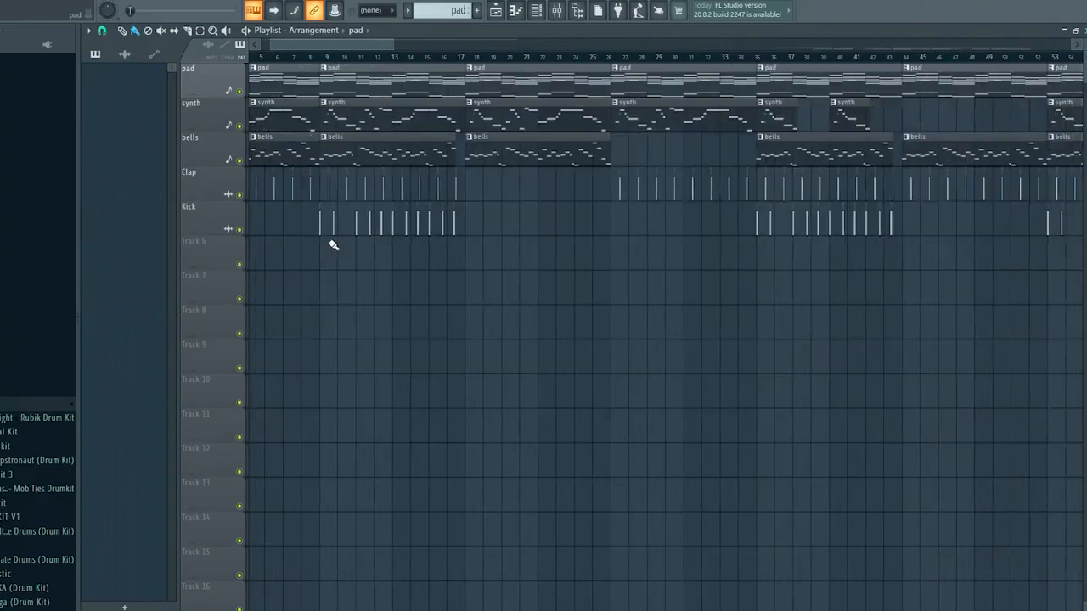
pyautogui.scroll(-2, 329, 242)
pyautogui.scroll(-2, 325, 239)
pyautogui.scroll(5, 300, 223)
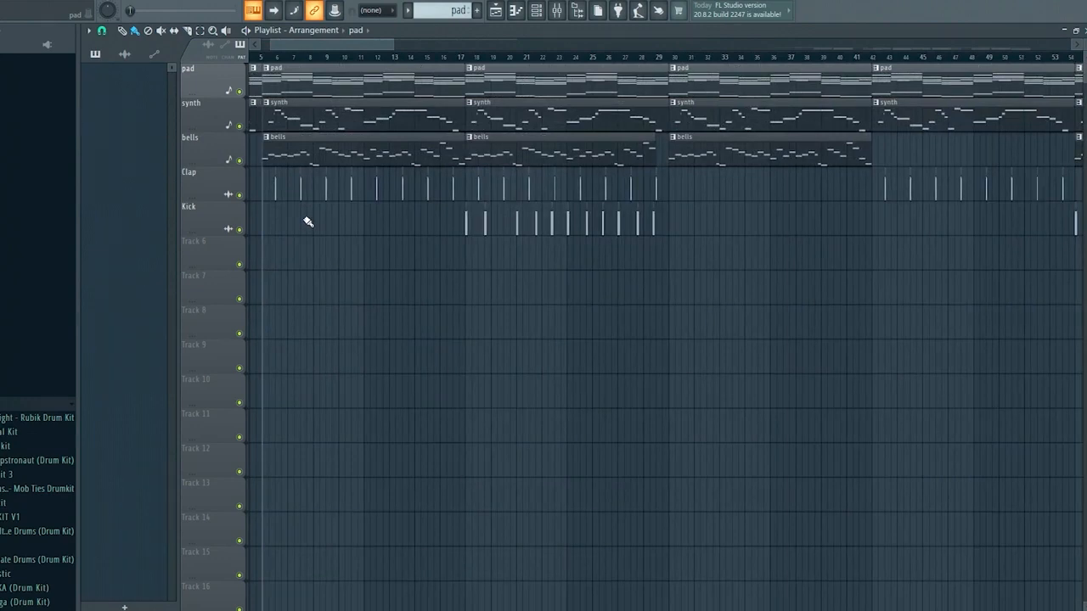
pyautogui.scroll(-2, 440, 245)
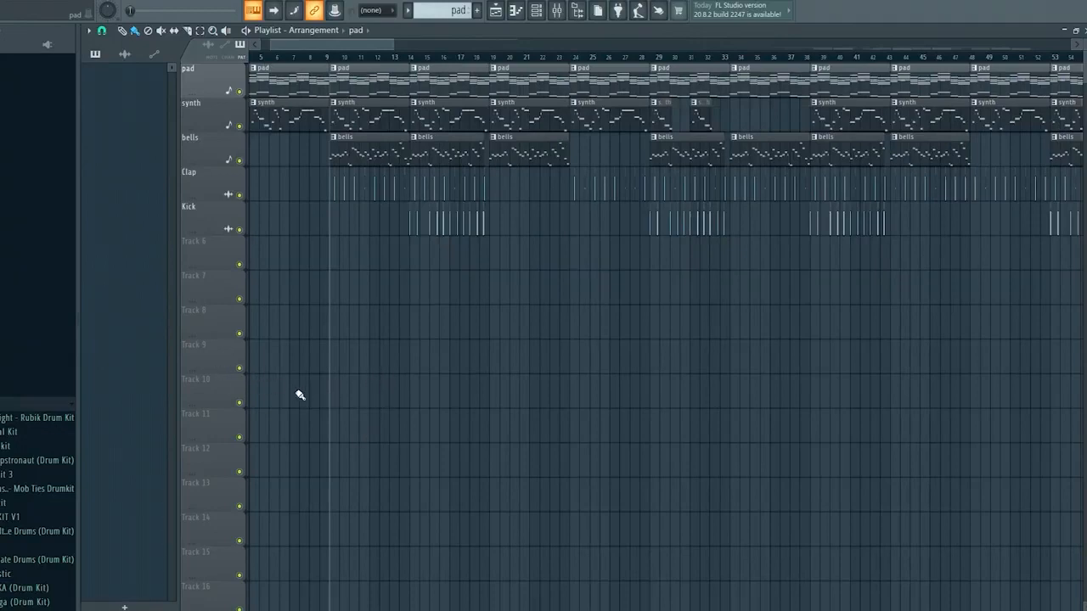
pyautogui.moveTo(311, 406); pyautogui.dragTo(856, 377)
pyautogui.scroll(3, 350, 432)
pyautogui.moveTo(344, 430); pyautogui.dragTo(1049, 268)
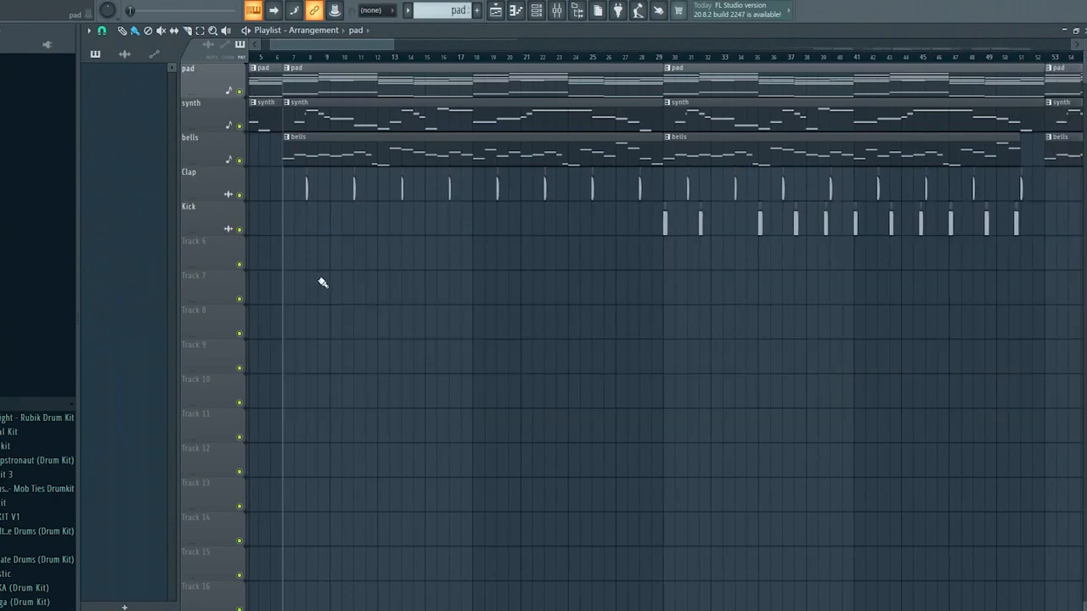
pyautogui.scroll(-3, 322, 287)
pyautogui.scroll(-6, 324, 286)
pyautogui.scroll(6, 324, 287)
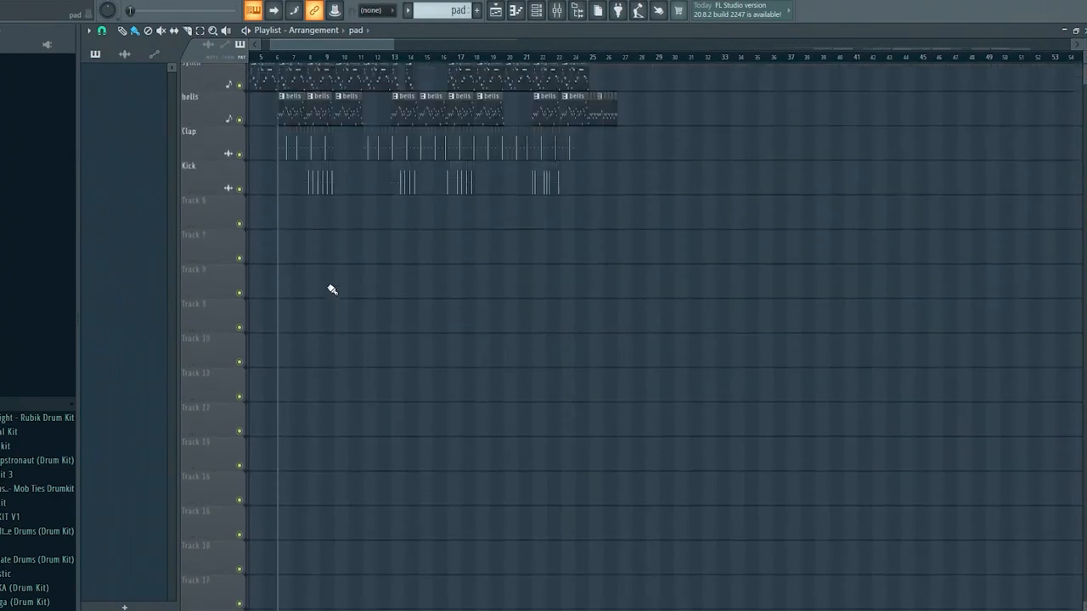
pyautogui.scroll(3, 263, 256)
pyautogui.scroll(2, 268, 260)
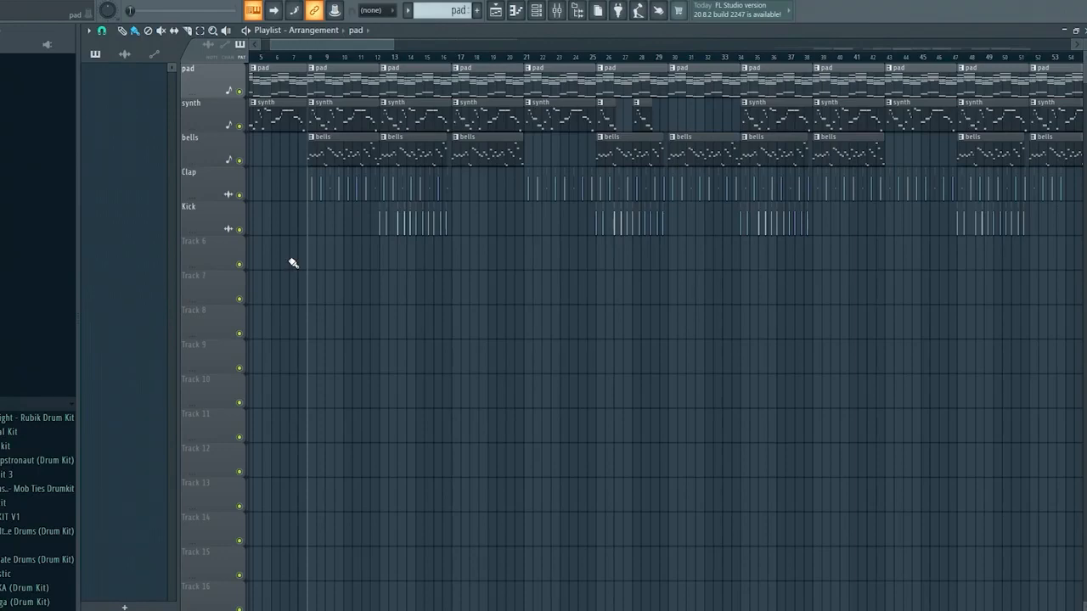
pyautogui.scroll(5, 433, 259)
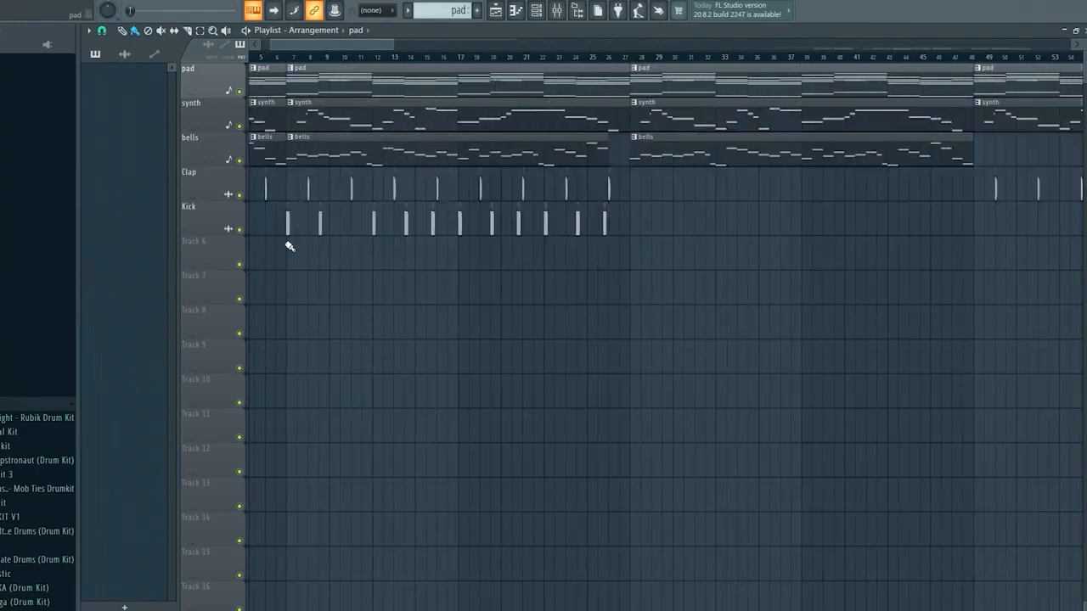
# - Select the kick clips in the first kick section, clear the selection, and inspect their spacing against the claps
pyautogui.moveTo(273, 265); pyautogui.dragTo(692, 231)
pyautogui.keyDown('ctrl'); pyautogui.click(382, 278); pyautogui.keyUp('ctrl')
pyautogui.scroll(7, 267, 251)
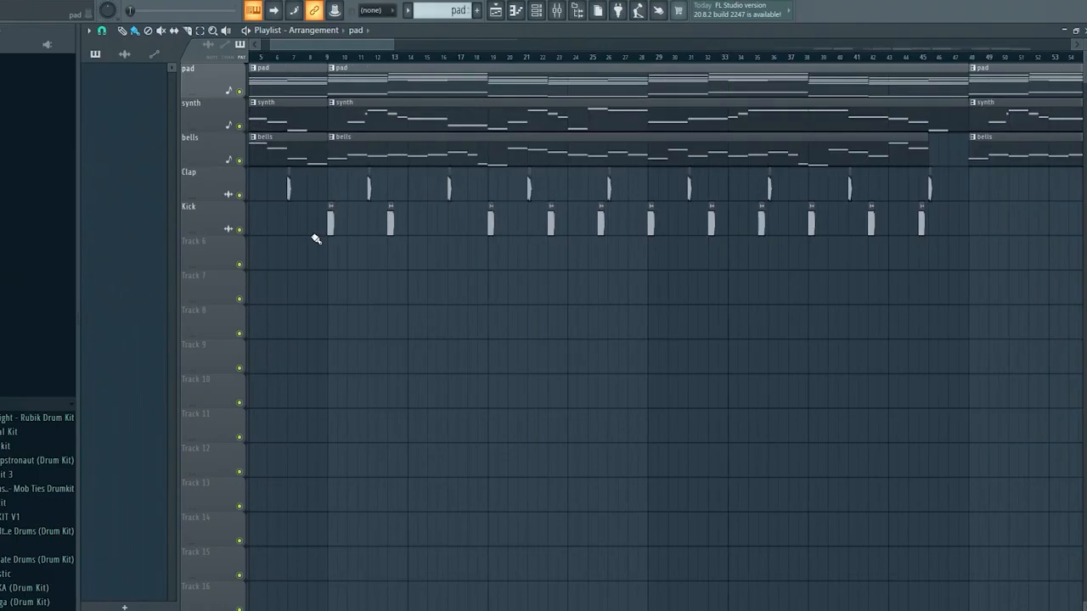
pyautogui.scroll(-4, 316, 239)
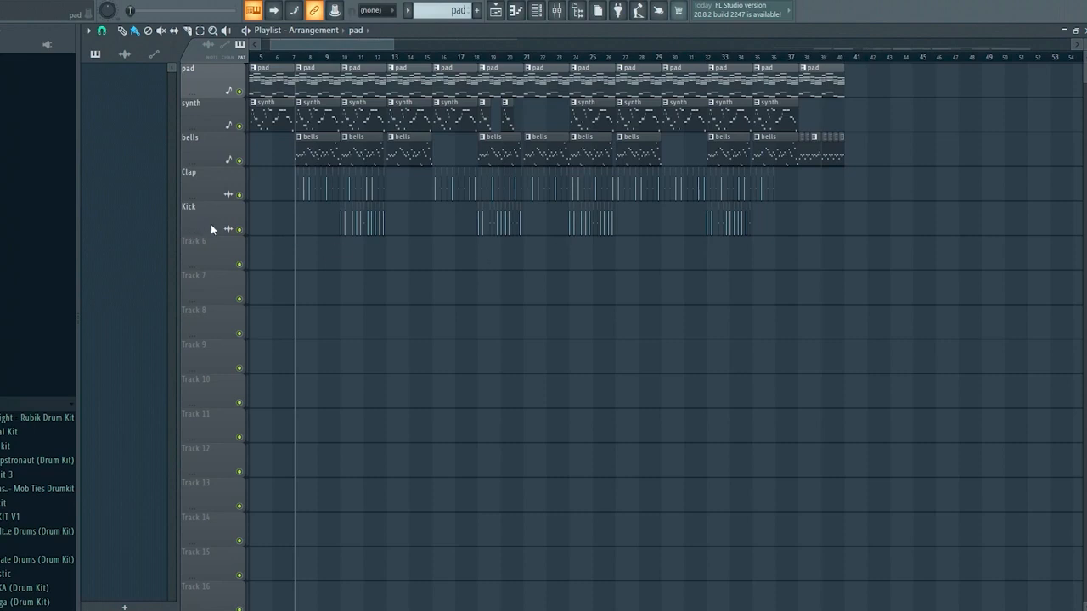
pyautogui.moveTo(241, 224); pyautogui.dragTo(286, 234)
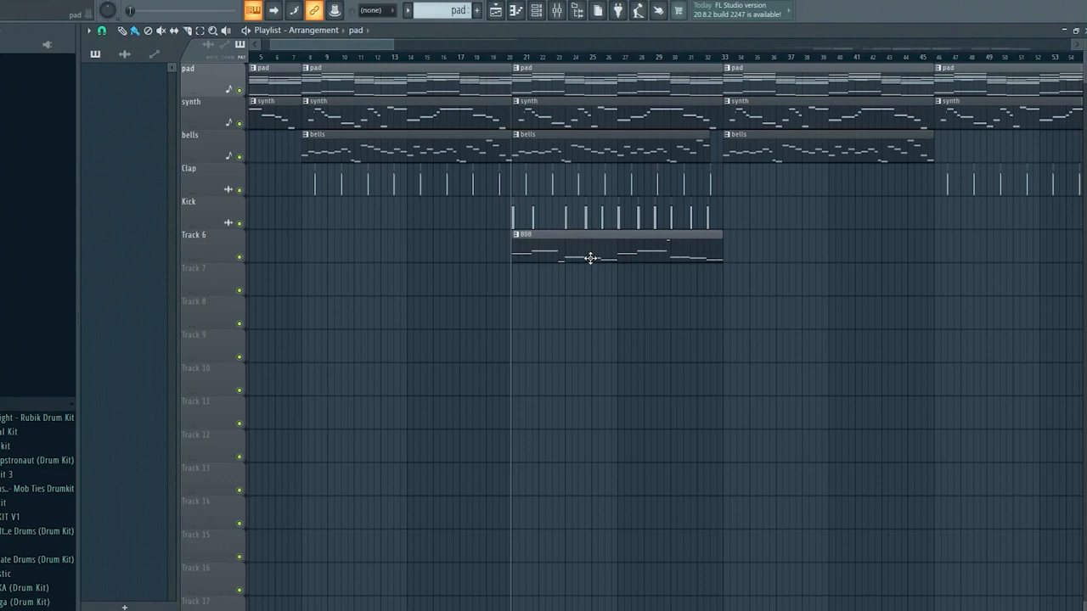
# - Open the 808 clip's notes in the piano roll and examine the bass line during playback
pyautogui.scroll(4, 591, 257)
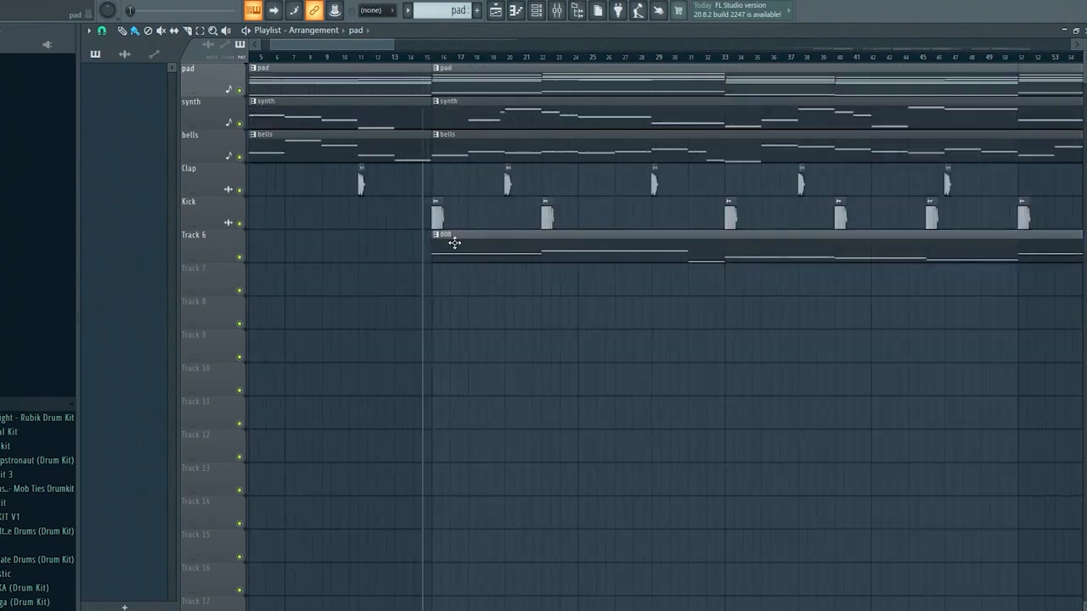
pyautogui.doubleClick(451, 240)
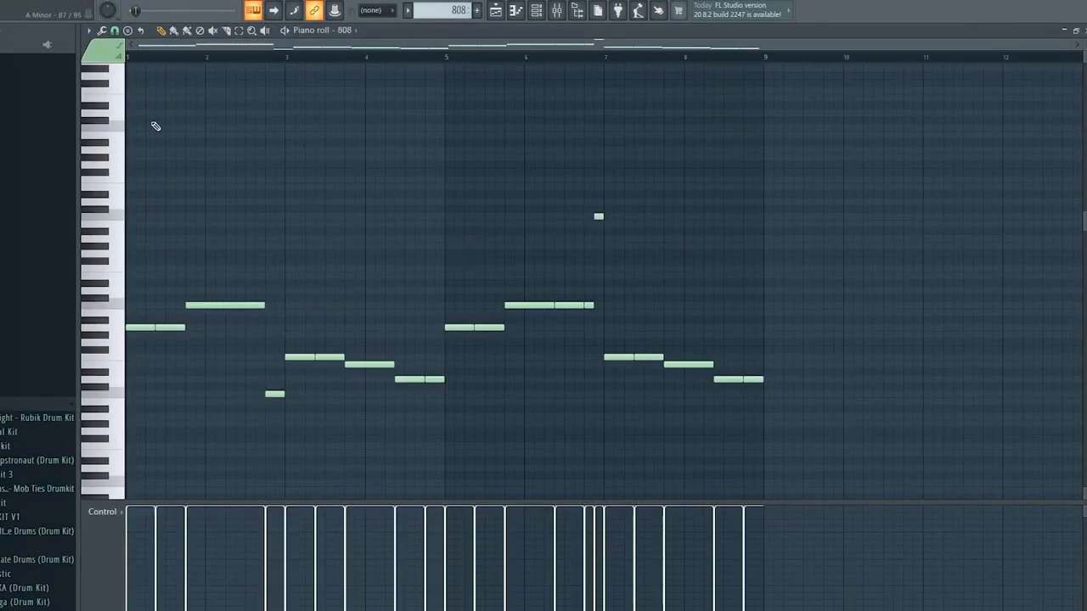
pyautogui.press('space')
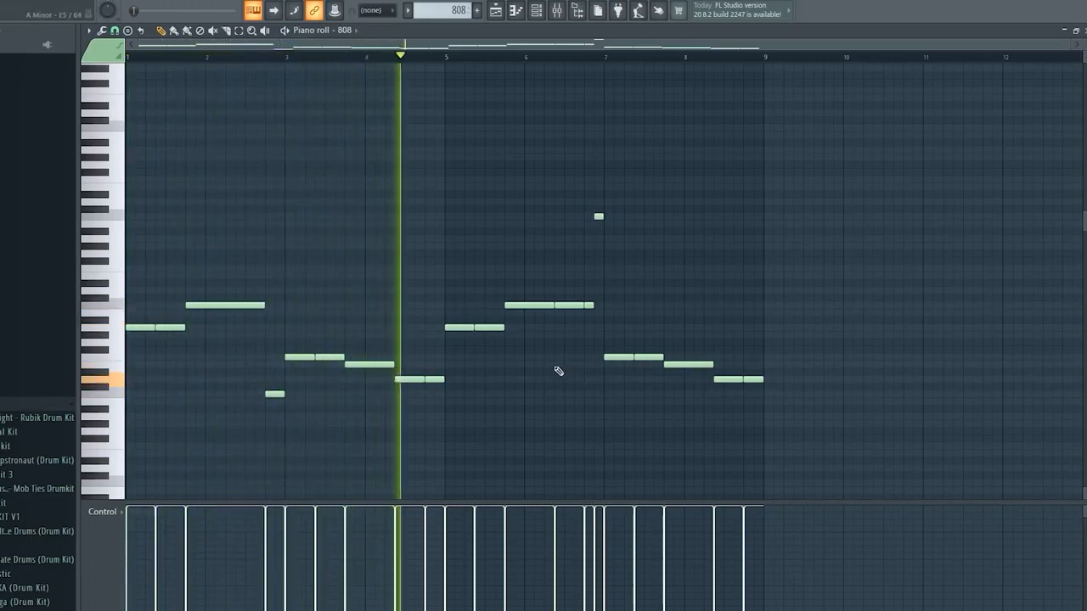
pyautogui.scroll(4, 558, 371)
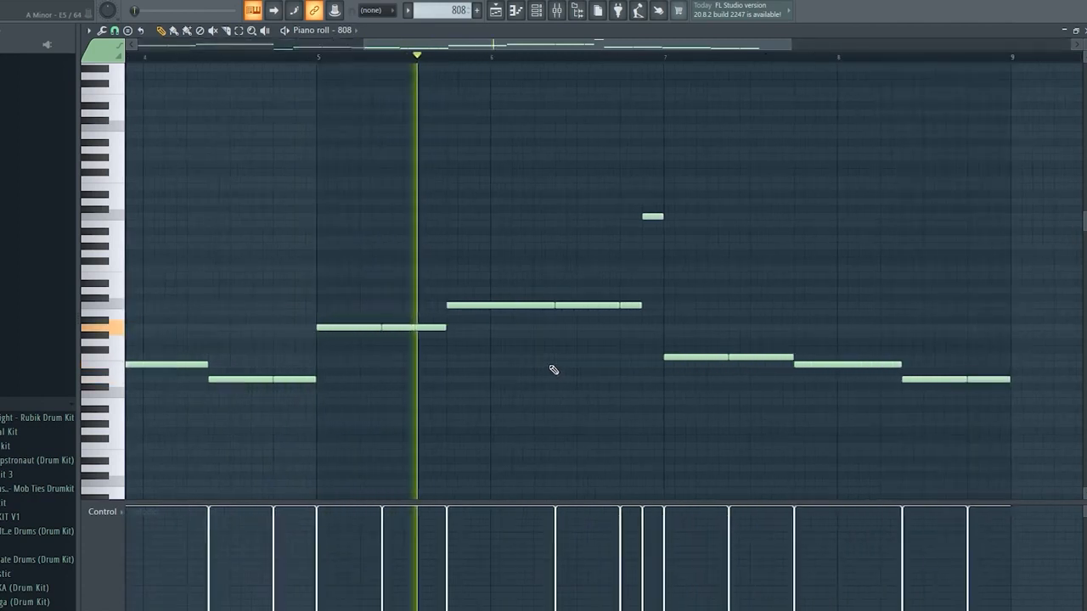
pyautogui.scroll(-4, 553, 371)
pyautogui.scroll(3, 679, 403)
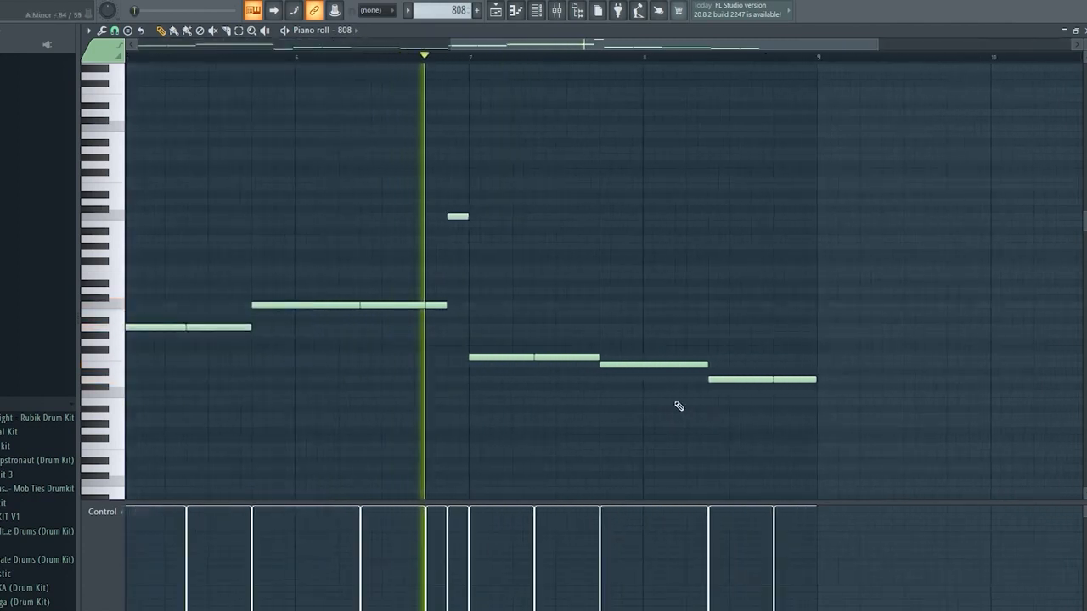
pyautogui.scroll(1, 674, 405)
pyautogui.scroll(-4, 491, 387)
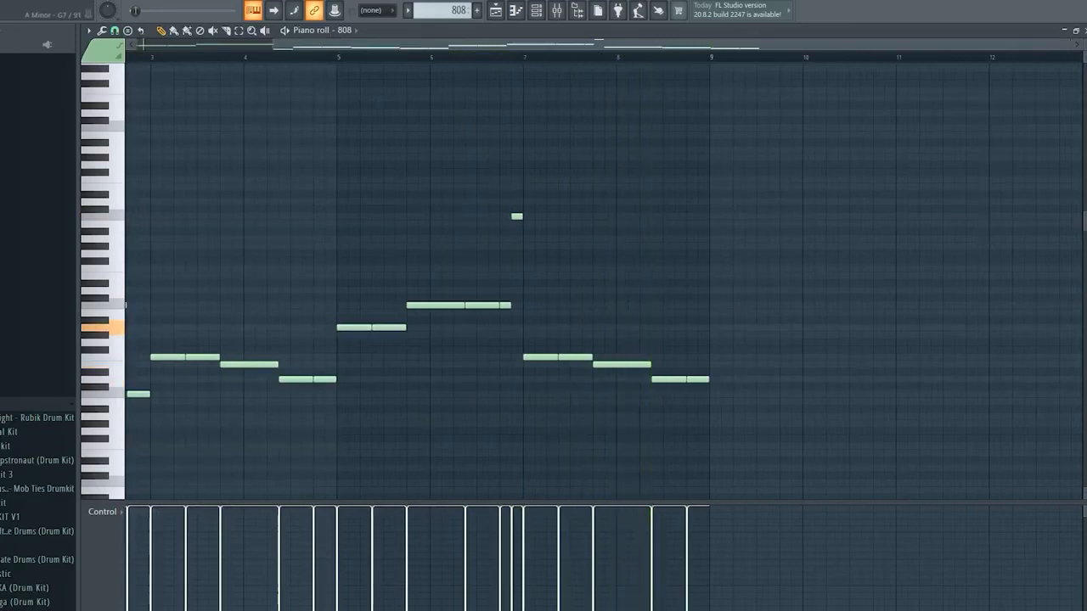
# - Return to the playlist, view the bells patch in Omnisphere, and close the instrument
pyautogui.press('F5')
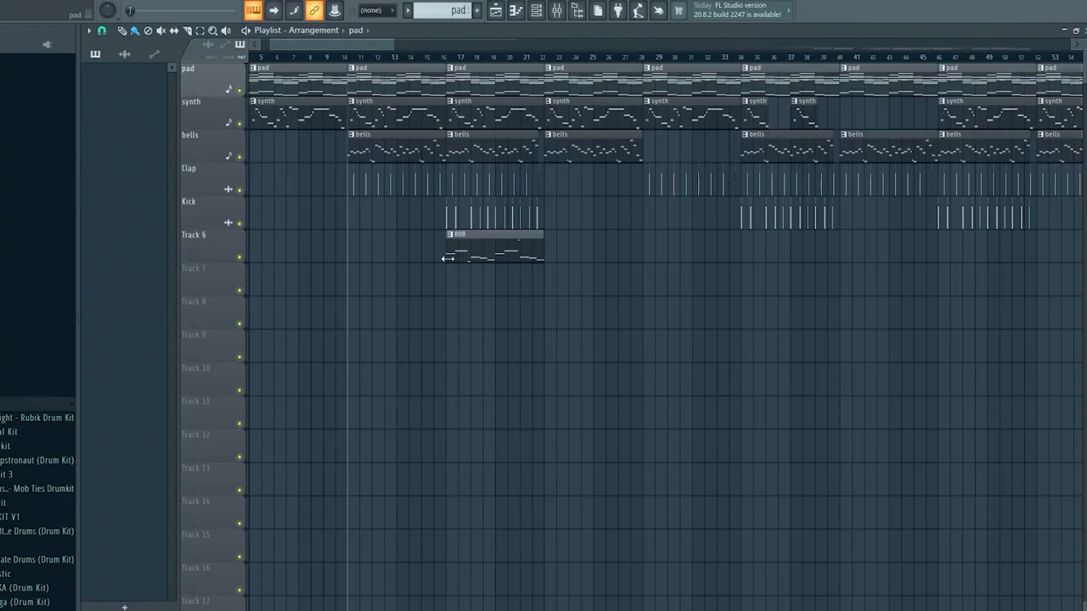
pyautogui.doubleClick(461, 141)
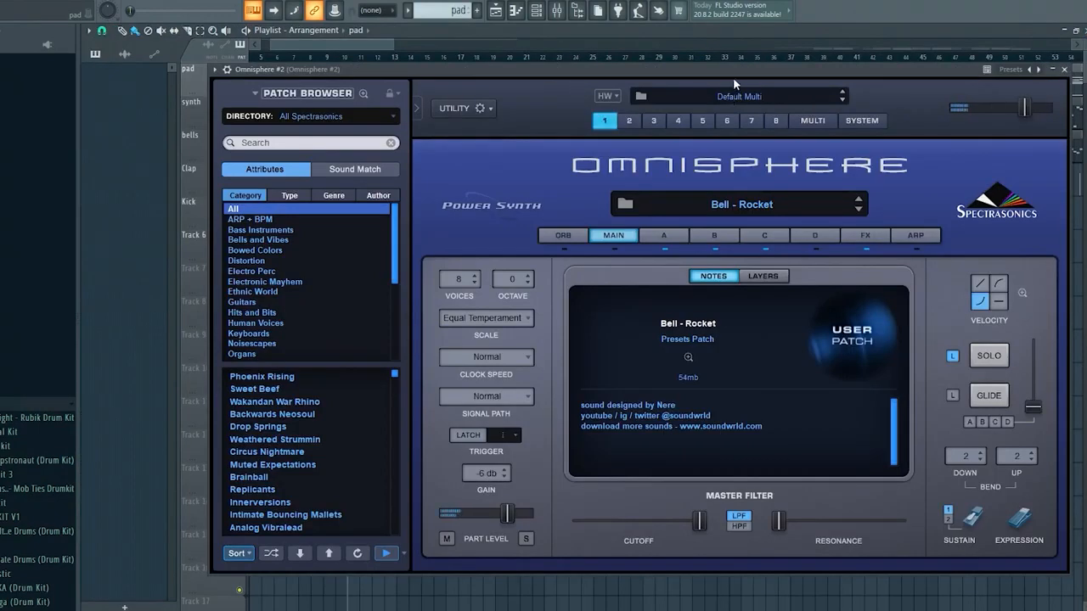
pyautogui.click(1064, 69)
# - Repeat the 808 clip beneath the other kick sections on Track 6, and compare its notes with the kick clips
pyautogui.moveTo(406, 292); pyautogui.dragTo(646, 254)
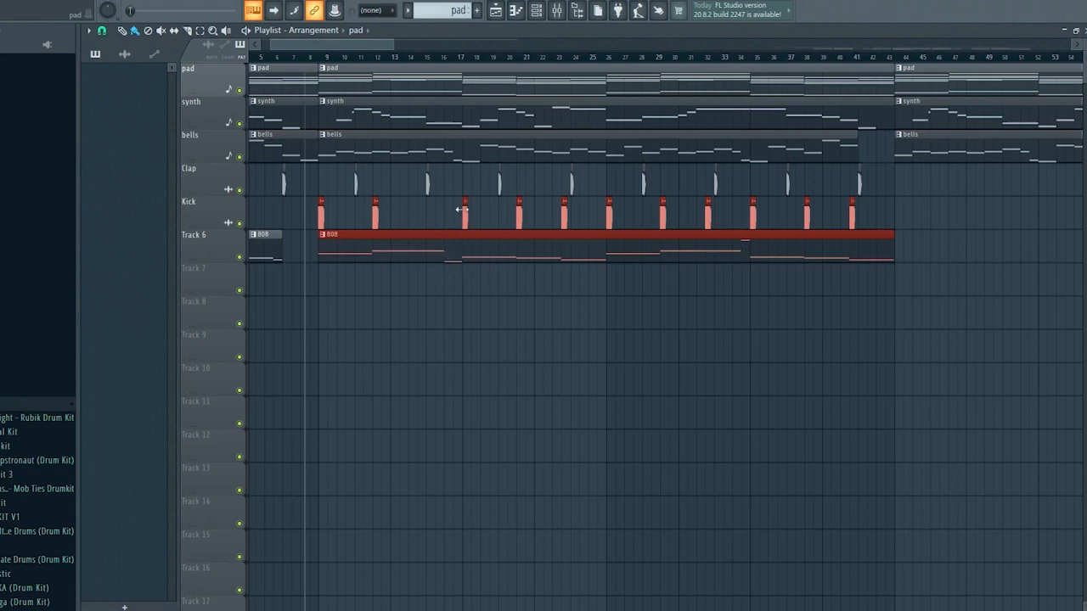
pyautogui.hotkey('ctrl', 'd')
pyautogui.scroll(3, 453, 271)
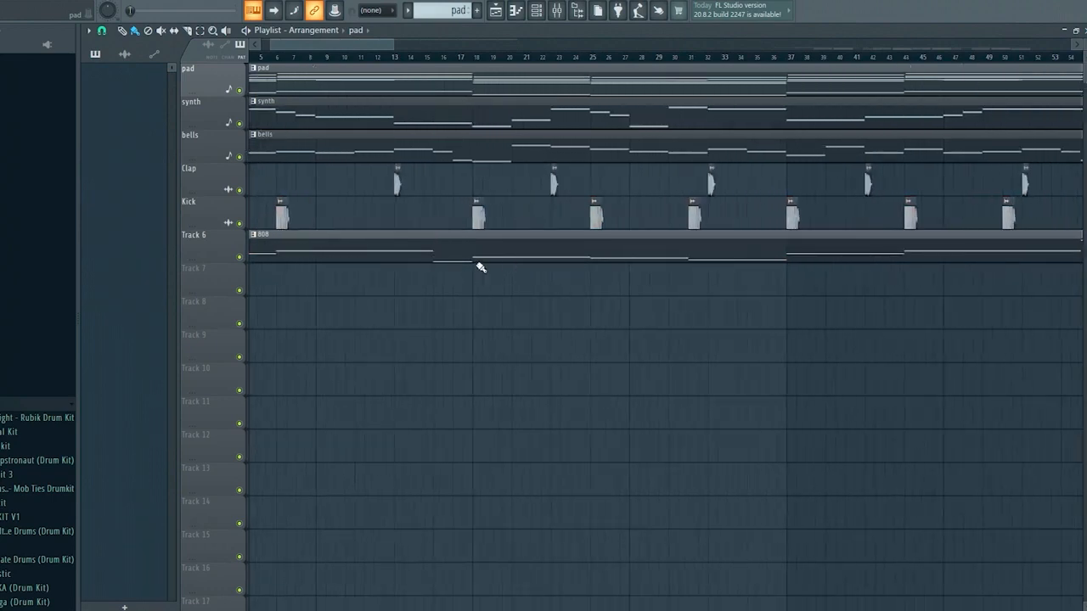
pyautogui.scroll(-3, 475, 268)
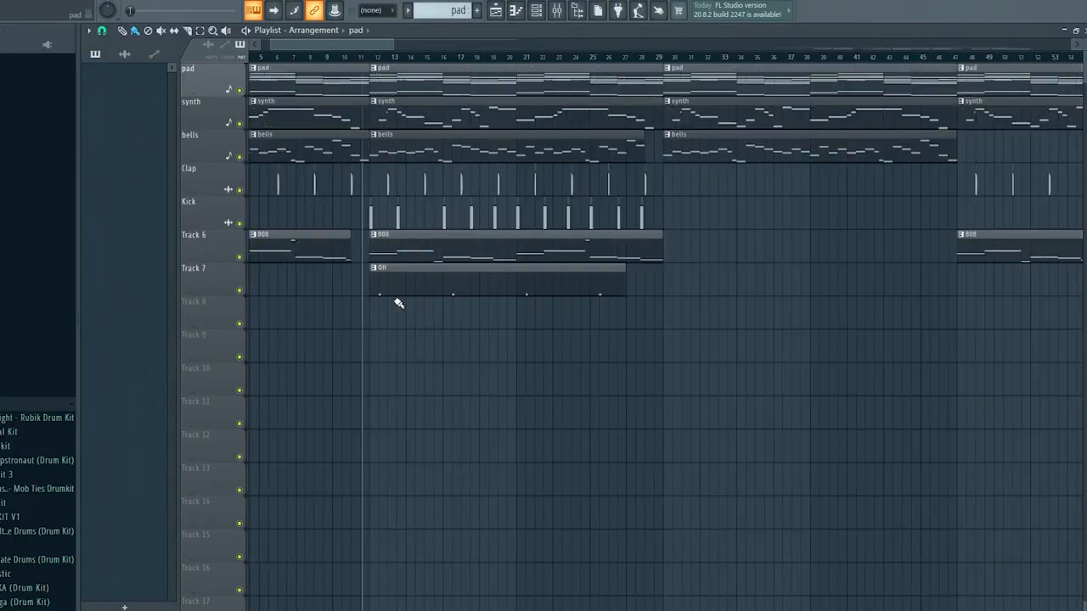
# - Extend the OH clip on Track 7 to the end of the 808 clip above it
pyautogui.moveTo(626, 271); pyautogui.dragTo(666, 274)
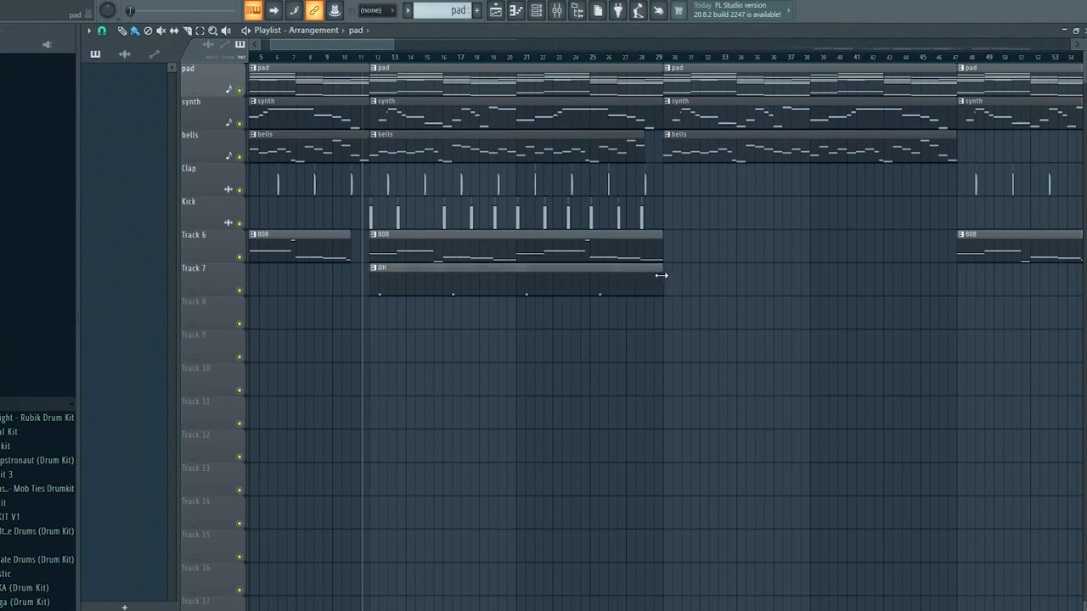
# - Play the arrangement with the OH clip, stop it, and select the OH clips on Track 7 and the HH clips on Track 8
pyautogui.press('space')
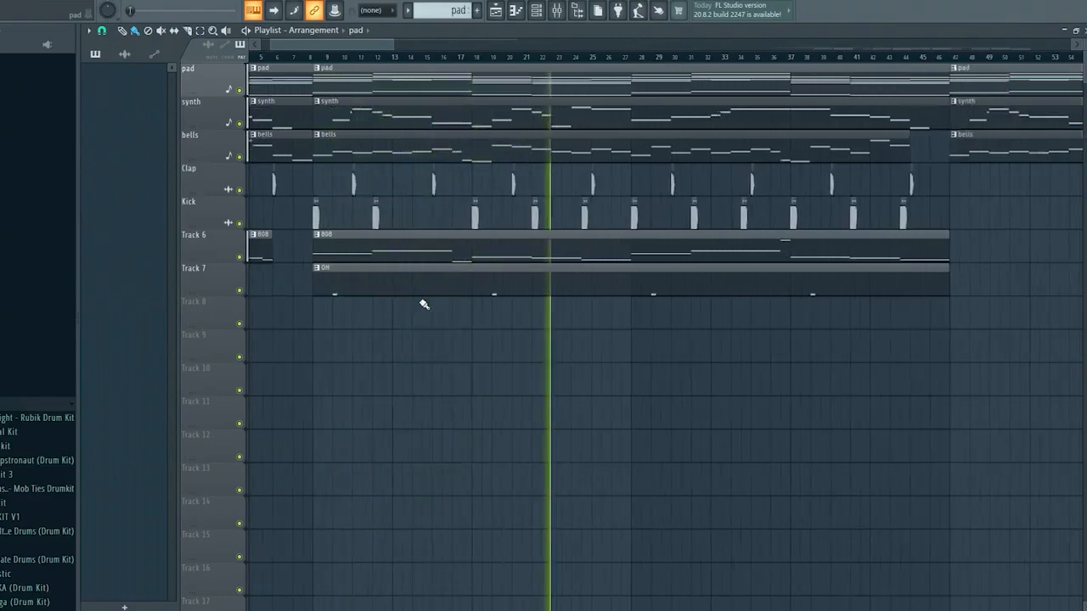
pyautogui.press('space')
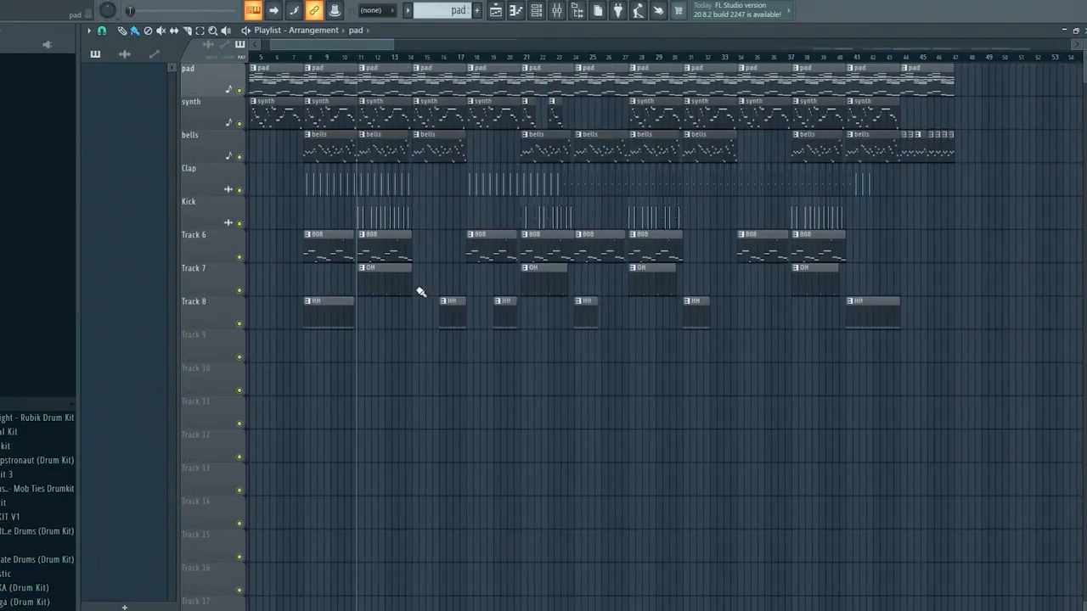
pyautogui.moveTo(286, 286); pyautogui.dragTo(933, 280)
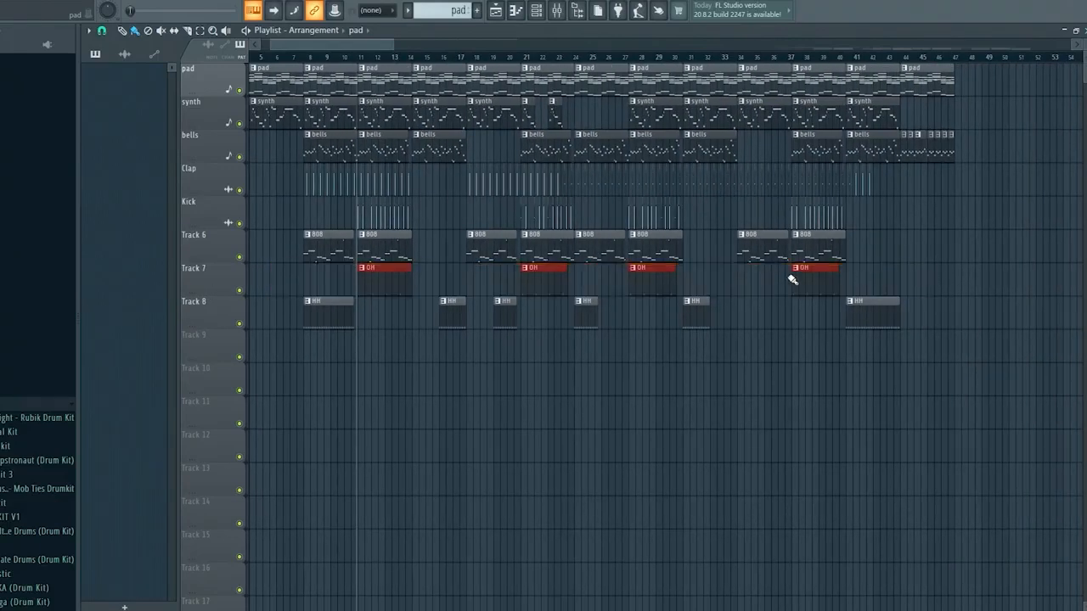
pyautogui.moveTo(270, 324); pyautogui.dragTo(937, 324)
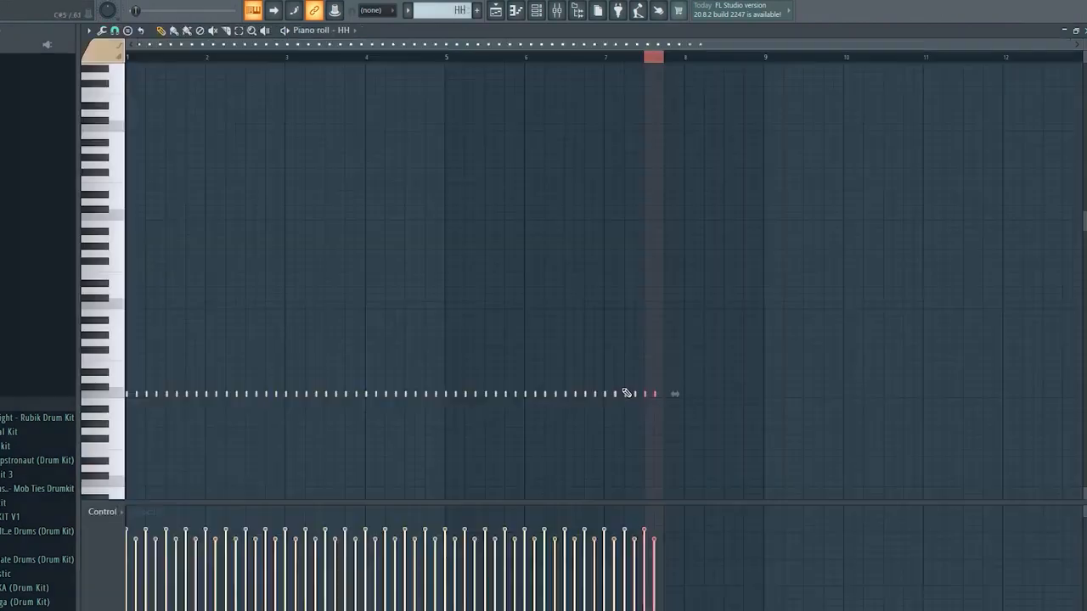
# - Duplicate the selected hi-hat notes in the HH pattern until they fill eight bars, deselect them, and return to the playlist
pyautogui.hotkey('ctrl', 'b')
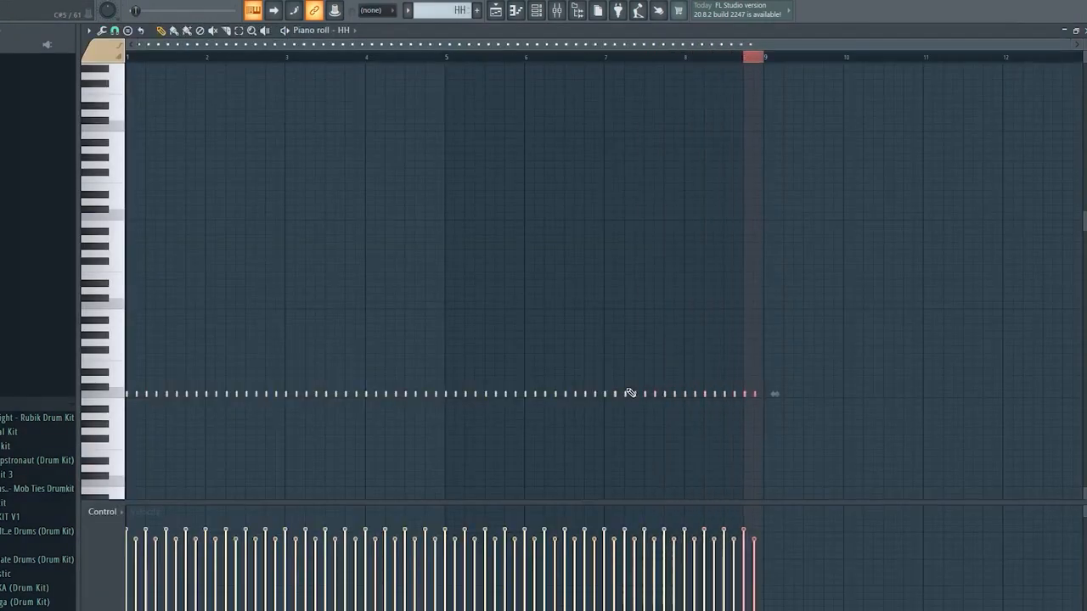
pyautogui.keyDown('ctrl'); pyautogui.click(728, 60); pyautogui.keyUp('ctrl')
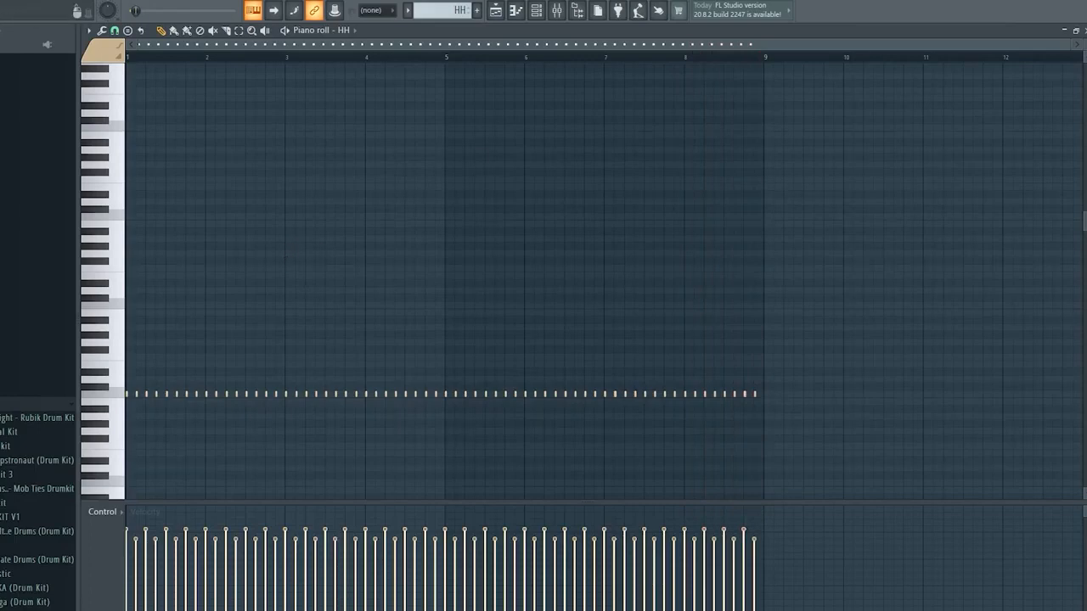
pyautogui.click(1085, 30)
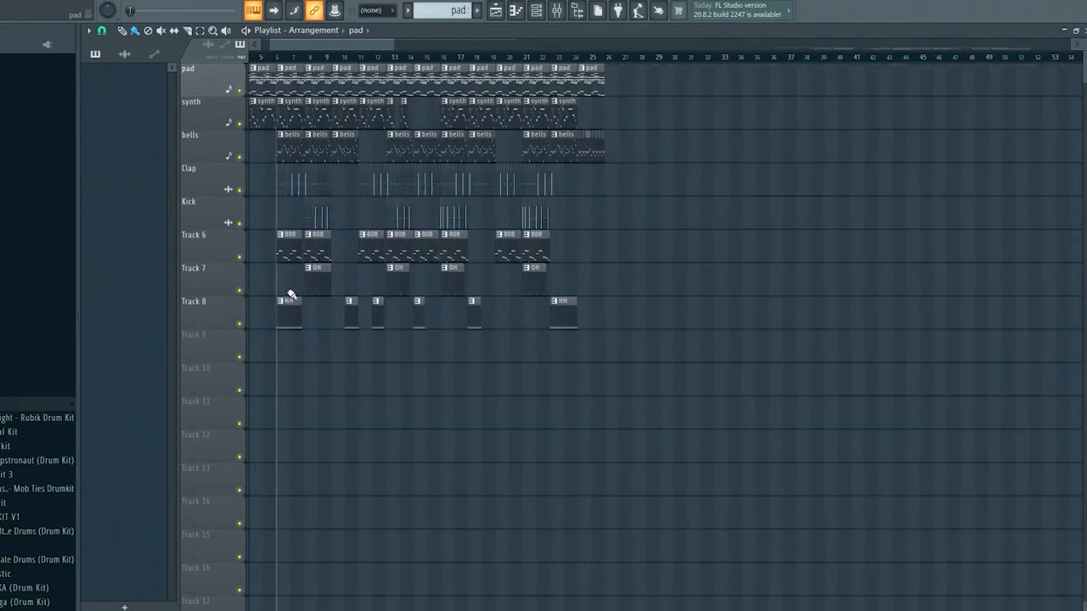
# - Open the HH #3 pattern in the piano roll and examine its hi-hat rolls, pitch changes and velocities
pyautogui.scroll(-5, 290, 293)
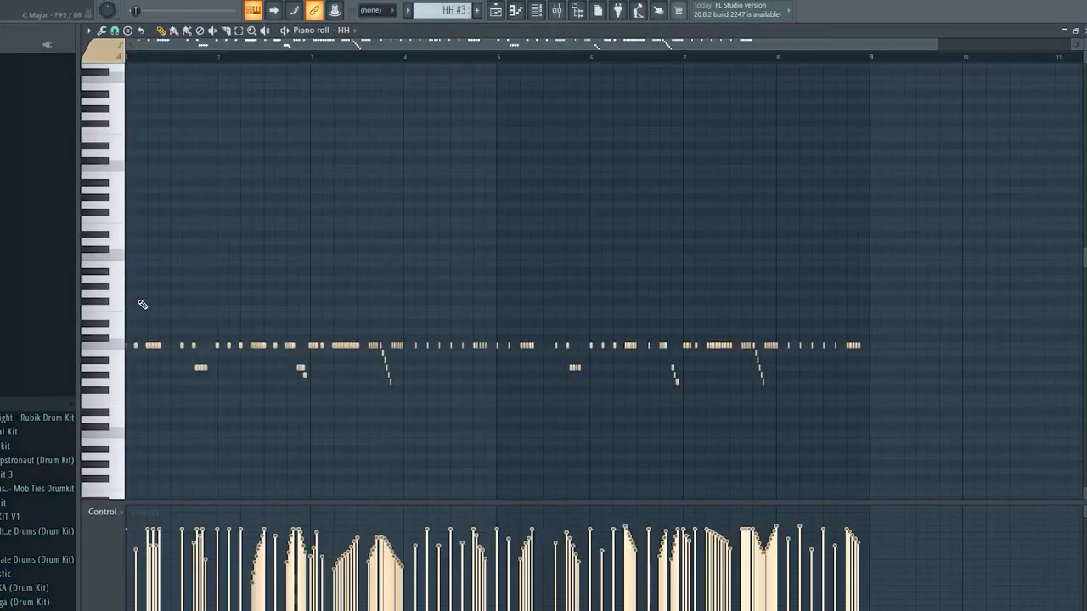
pyautogui.scroll(4, 140, 311)
pyautogui.scroll(-5, 161, 318)
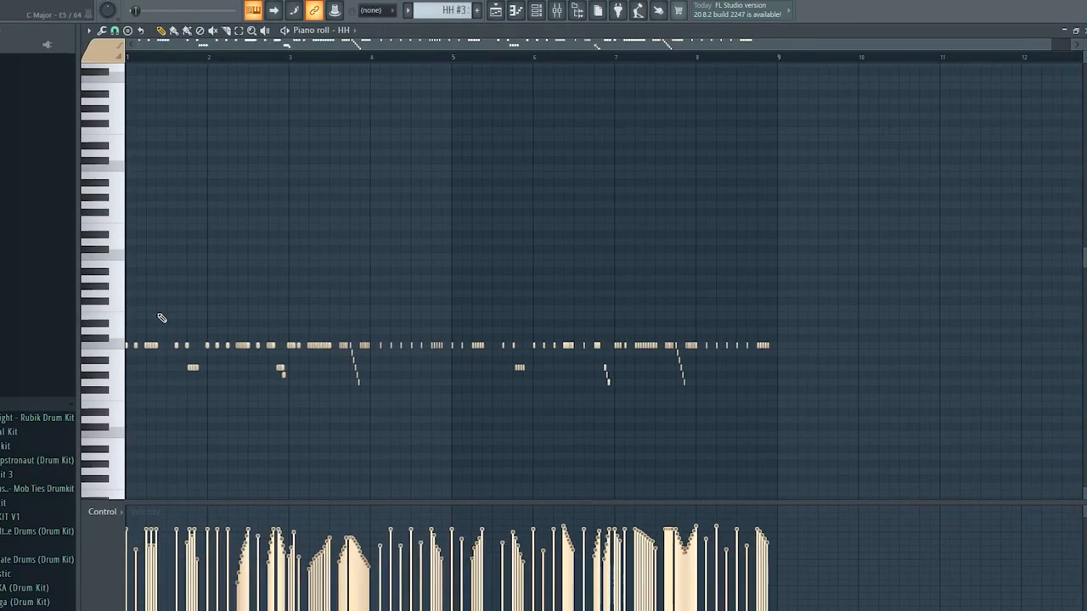
pyautogui.scroll(-3, 162, 319)
pyautogui.scroll(4, 167, 313)
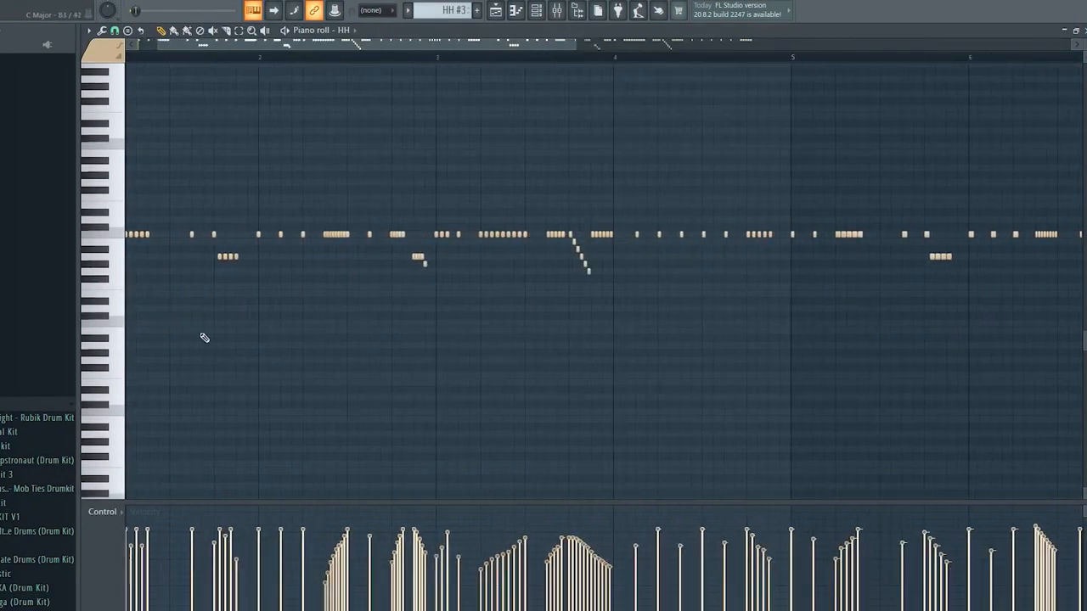
pyautogui.scroll(-4, 229, 374)
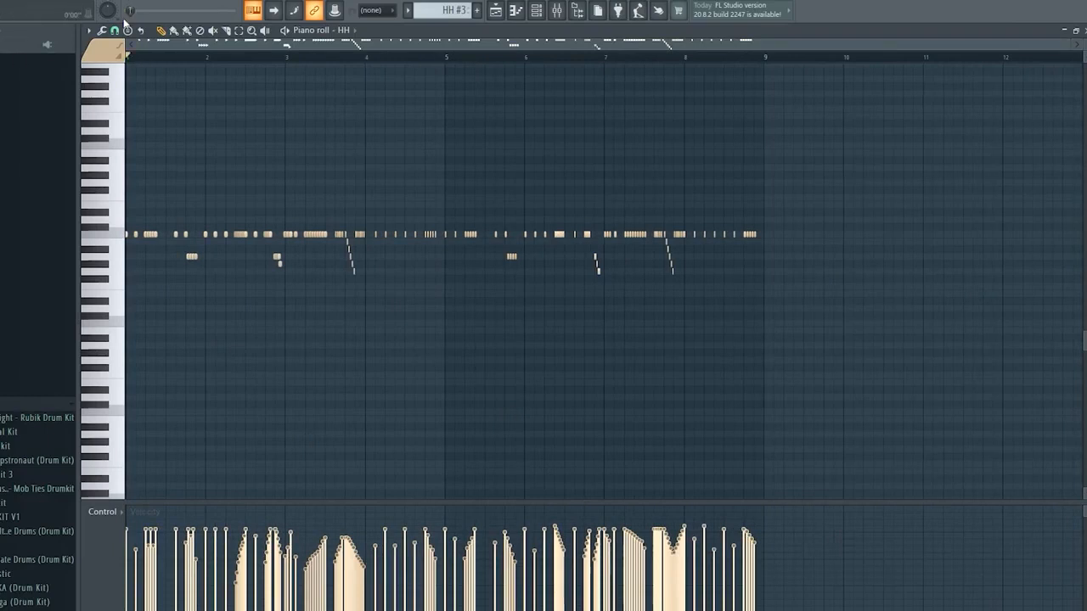
# - Play the HH #3 pattern on its own and follow its rolls and descending notes up close in the piano roll
pyautogui.press('space')
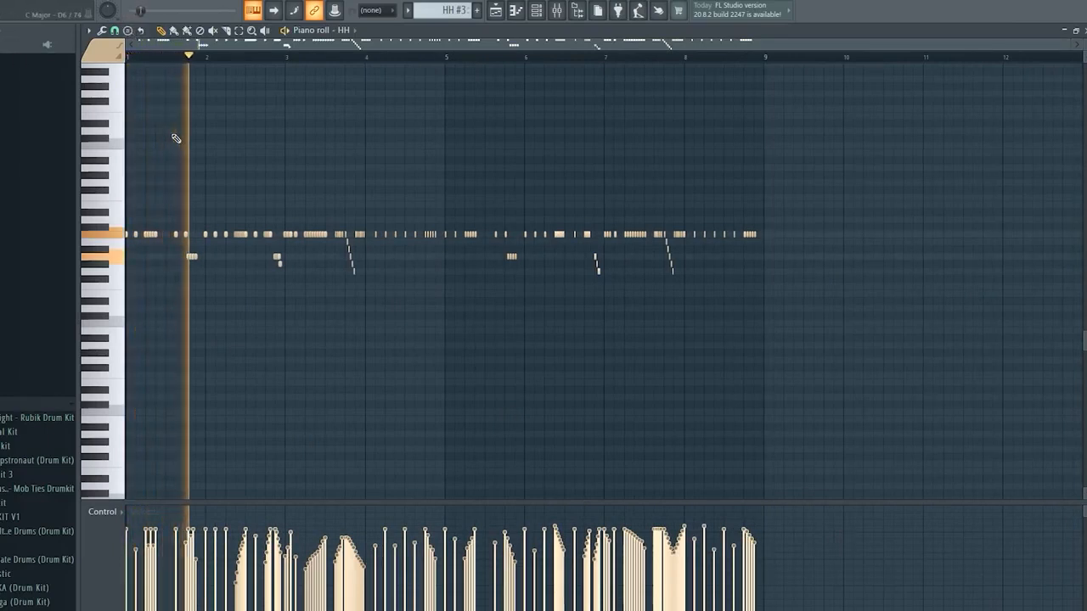
pyautogui.scroll(4, 263, 204)
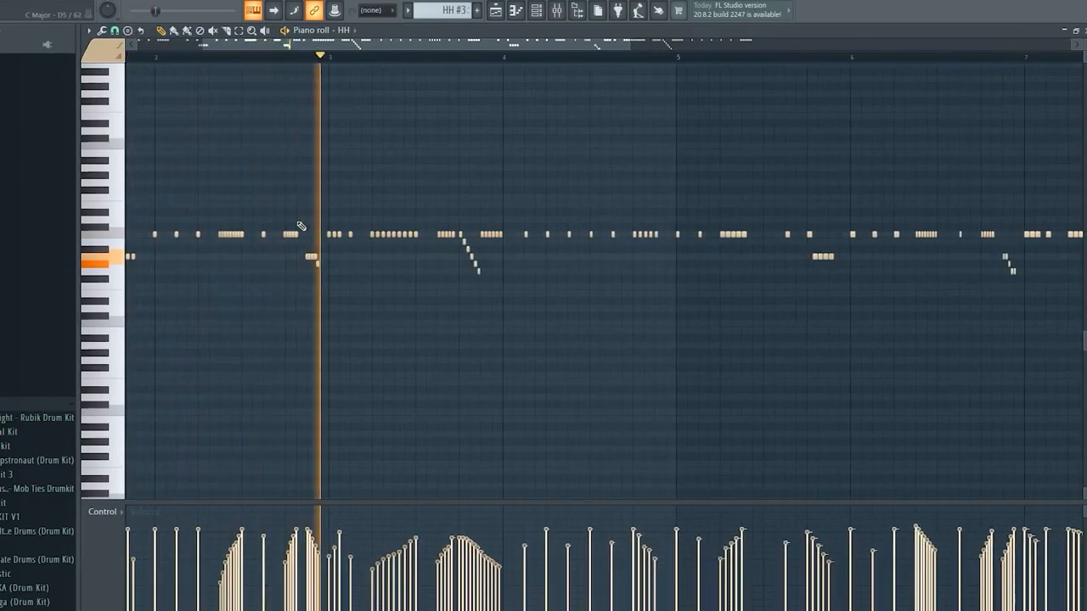
pyautogui.scroll(-4, 301, 227)
pyautogui.scroll(3, 420, 277)
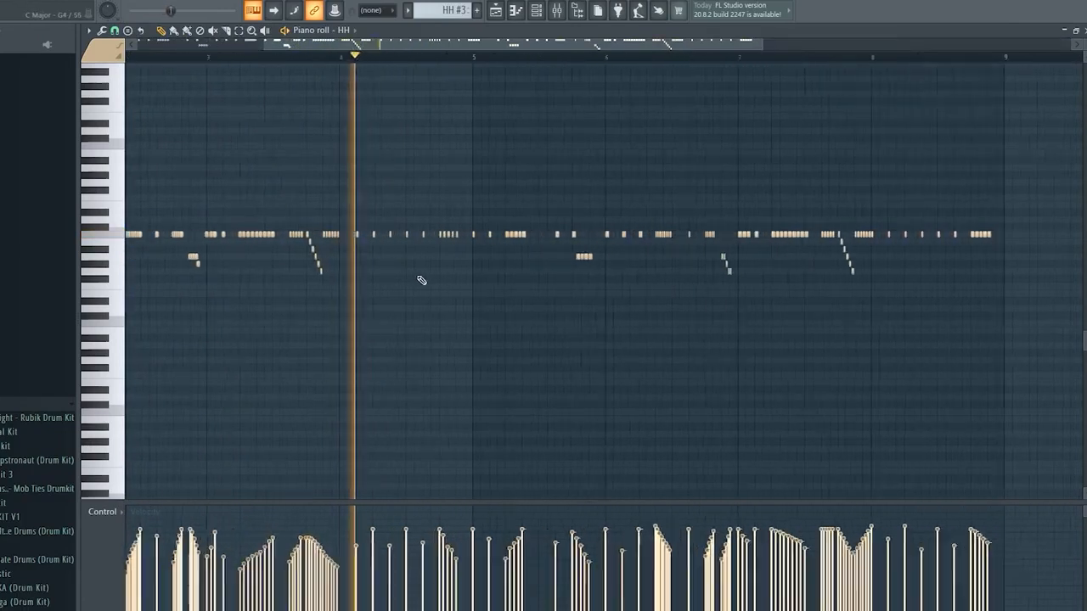
pyautogui.scroll(-3, 475, 321)
pyautogui.scroll(6, 544, 339)
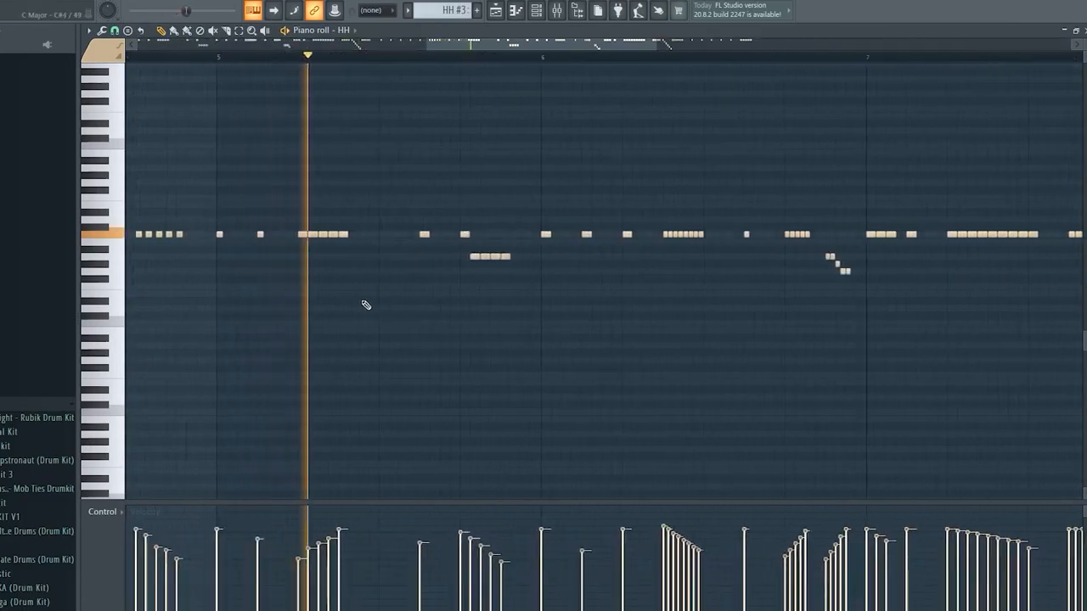
pyautogui.moveTo(473, 49); pyautogui.dragTo(712, 70)
pyautogui.scroll(-3, 407, 217)
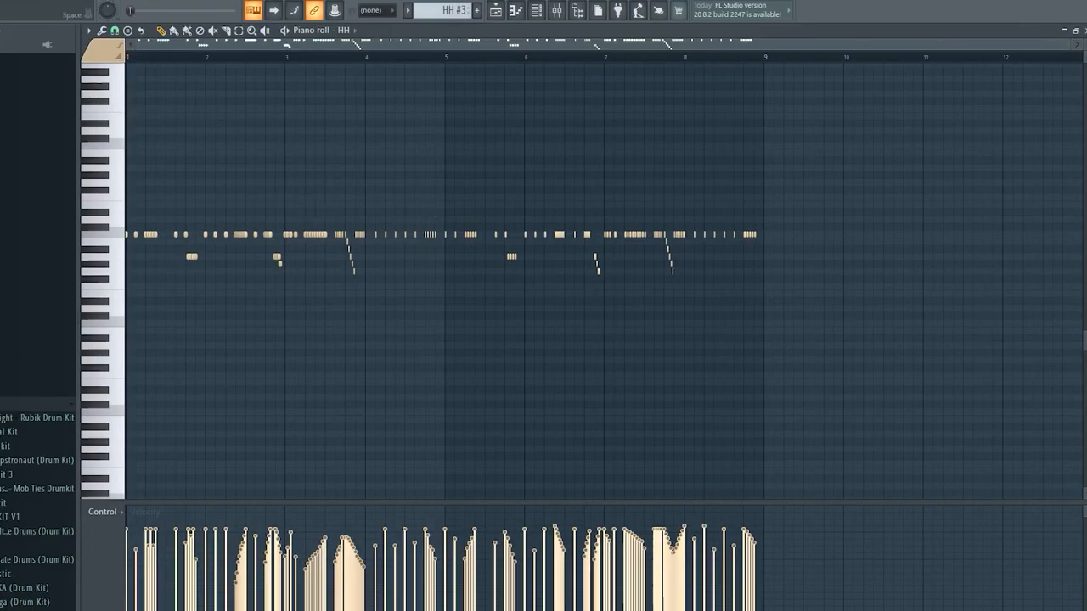
# - Play HH #3 together with the full arrangement, examine its closing rolls, and close the piano roll
pyautogui.press('space')
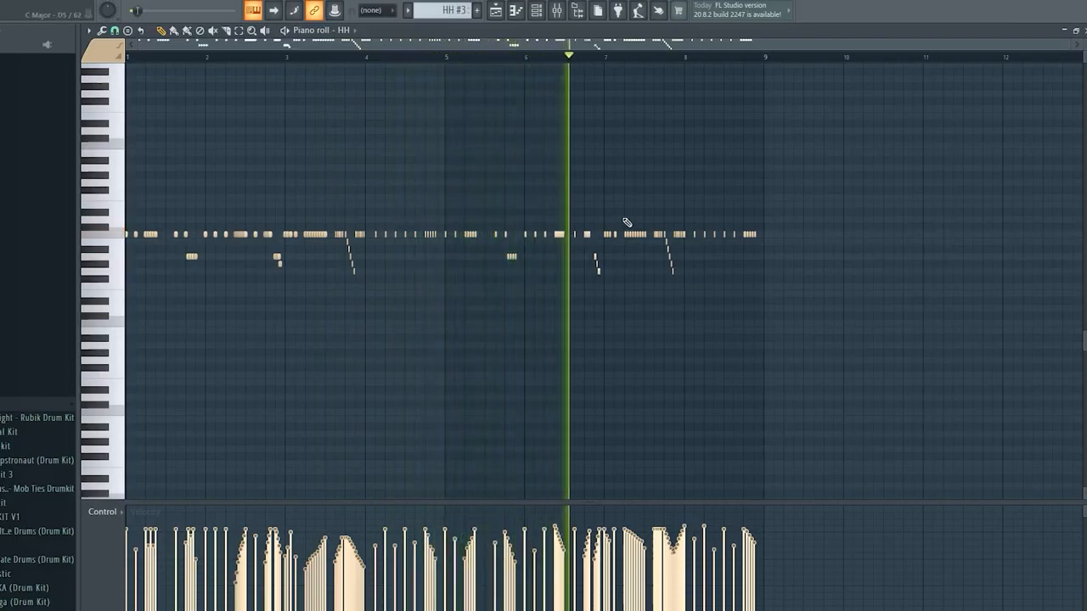
pyautogui.keyDown('ctrl'); pyautogui.scroll(5, 779, 261); pyautogui.keyUp('ctrl')
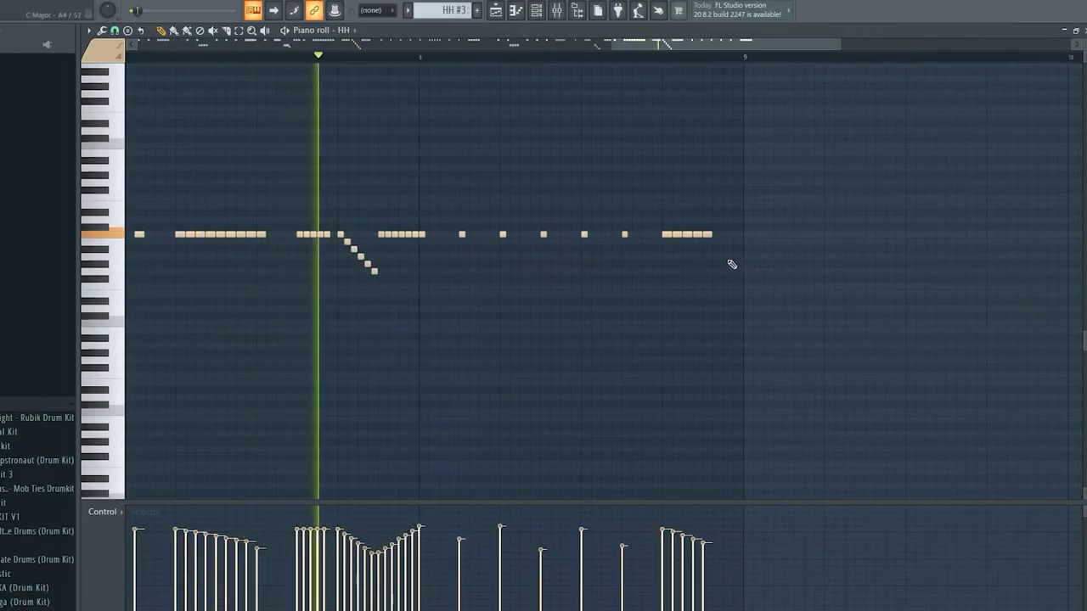
pyautogui.keyDown('ctrl'); pyautogui.scroll(-5, 728, 267); pyautogui.keyUp('ctrl')
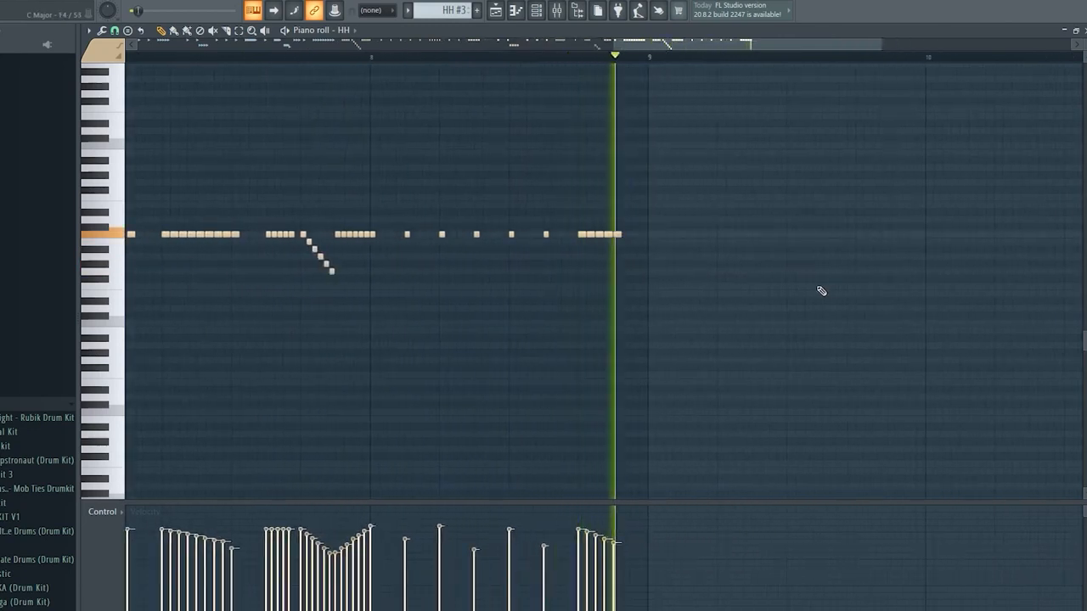
pyautogui.click(1085, 31)
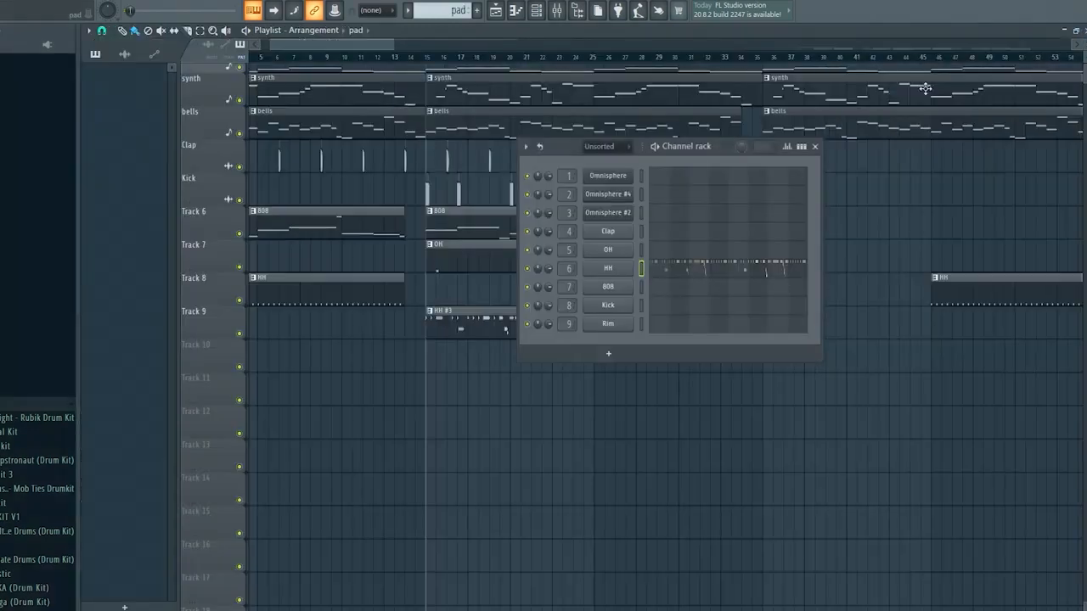
# - Close the Channel rack and repeat the Rim clip on Track 10, directly after the first one and beneath the last HH clip
pyautogui.press('F6')
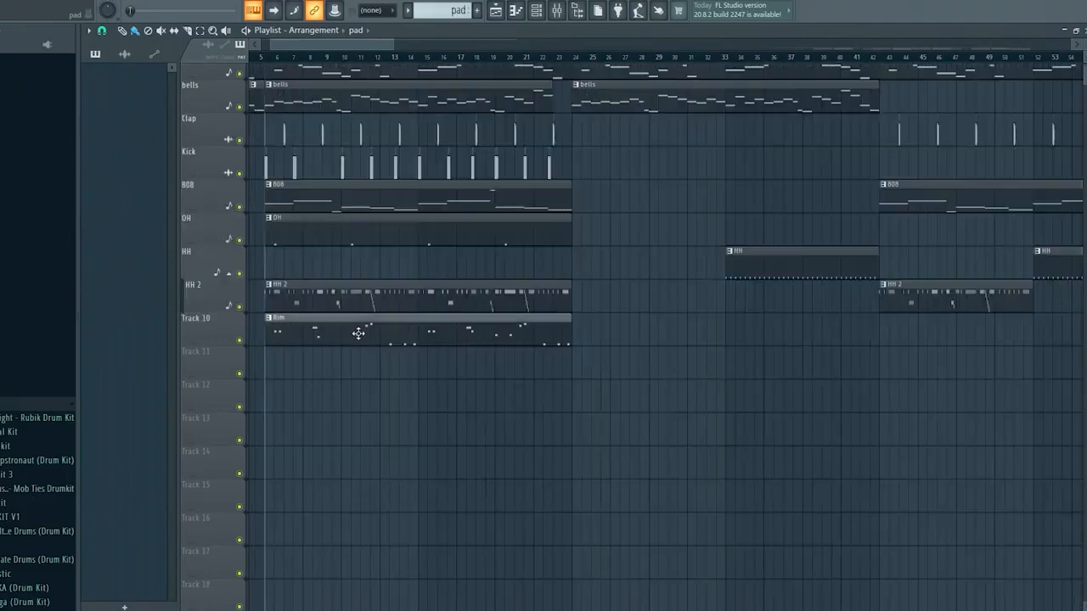
pyautogui.click(611, 332)
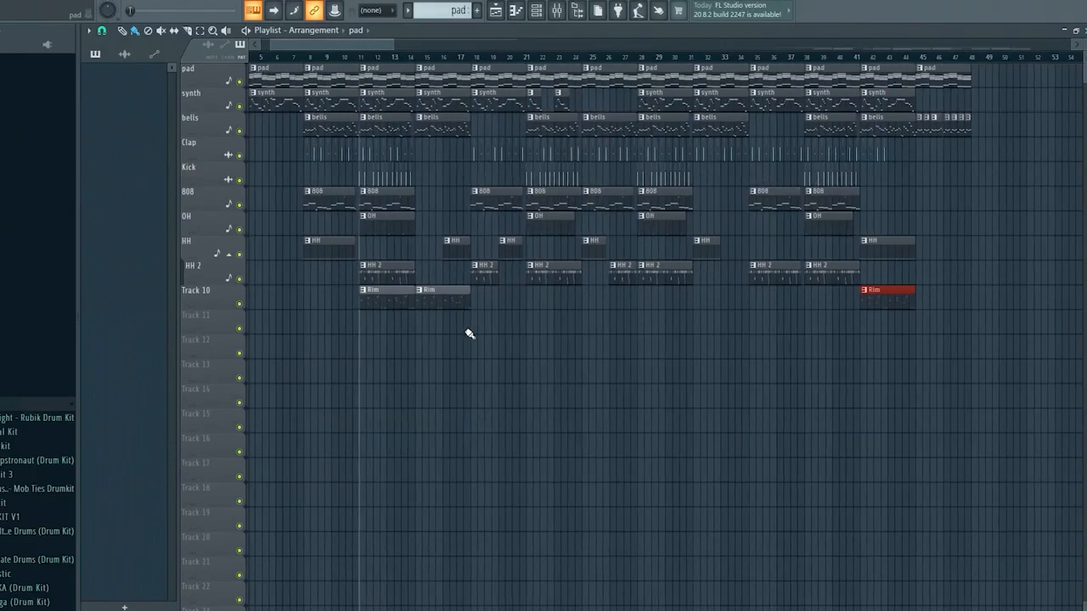
pyautogui.scroll(3, 328, 306)
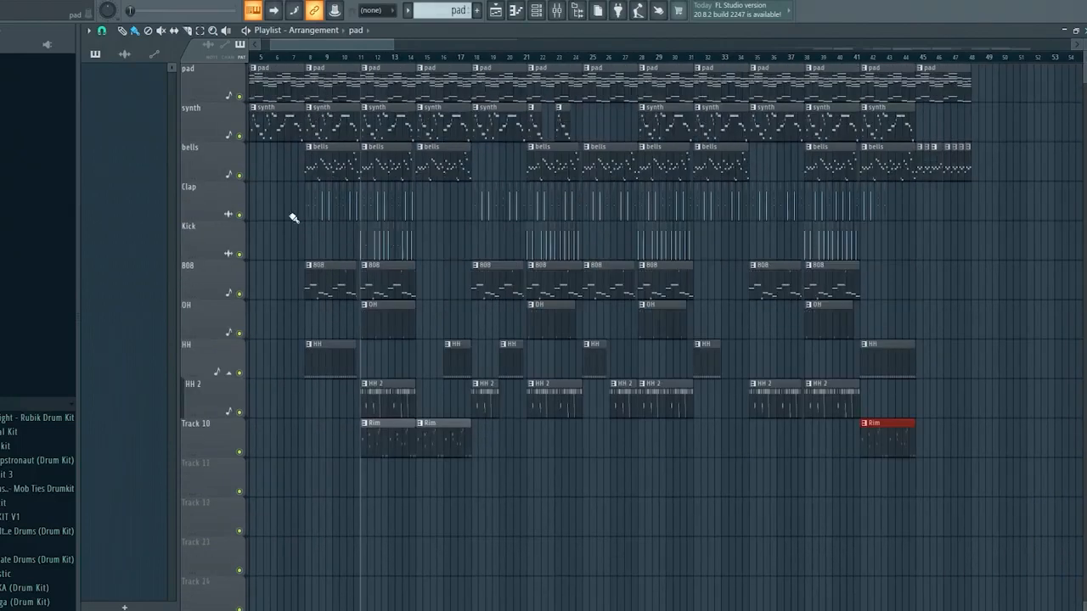